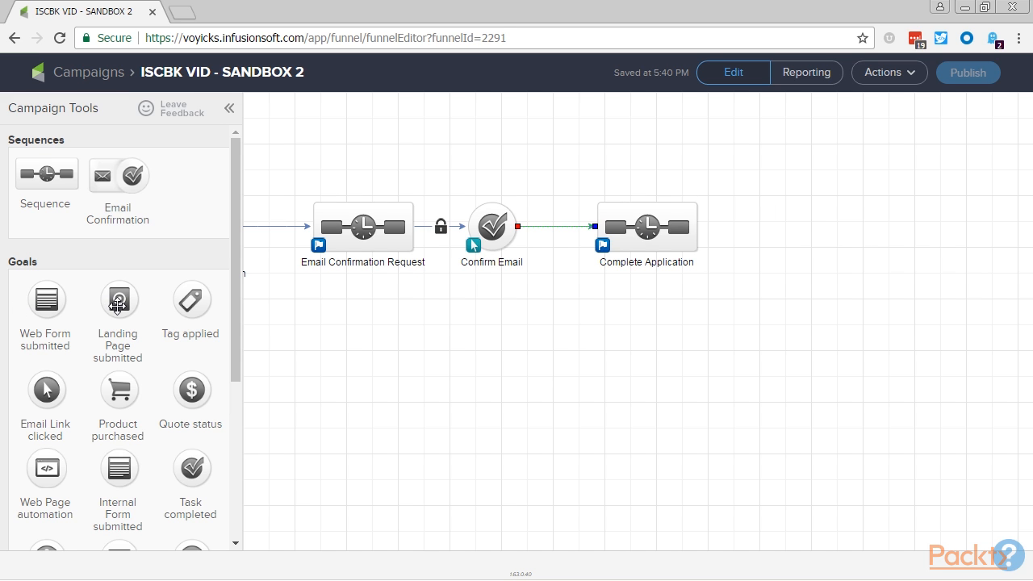
# - Add a Landing Page submitted goal named "Part 2: Finish Application" after Complete Application, then shift both elements slightly closer to Confirm Email
pyautogui.moveTo(116, 300); pyautogui.dragTo(777, 223)
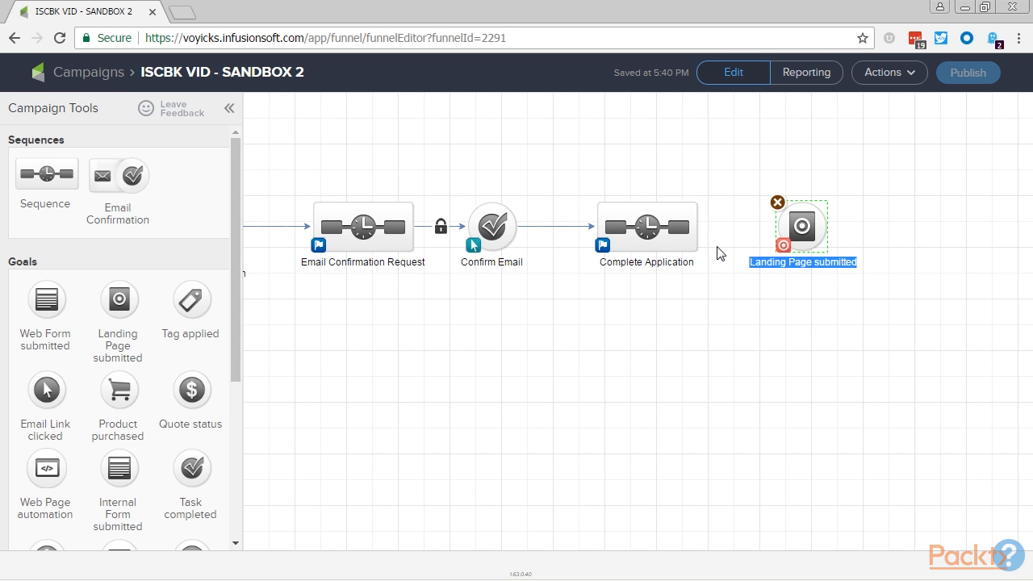
pyautogui.write('Part 2: Finish Application')
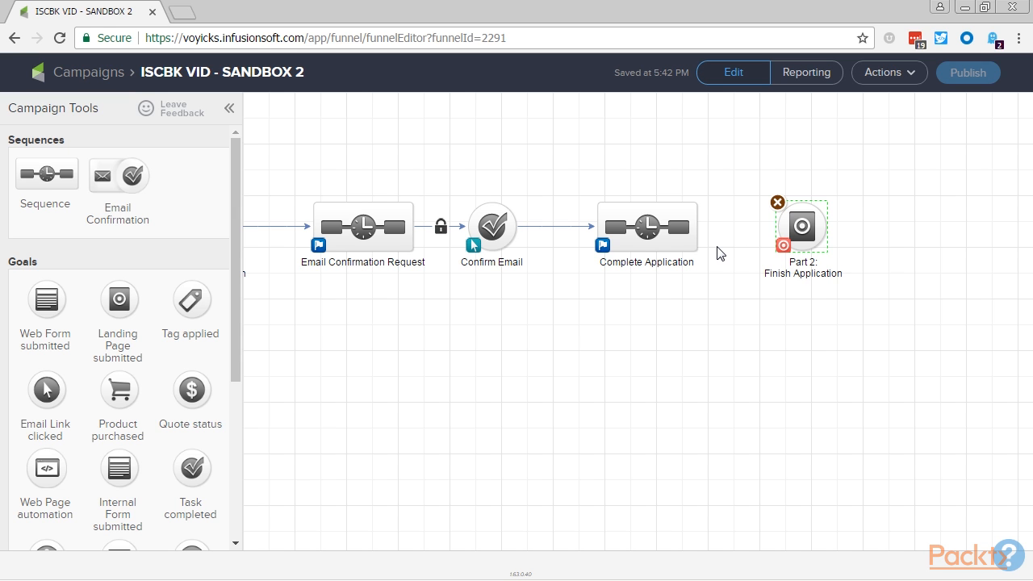
pyautogui.moveTo(878, 300); pyautogui.dragTo(657, 194)
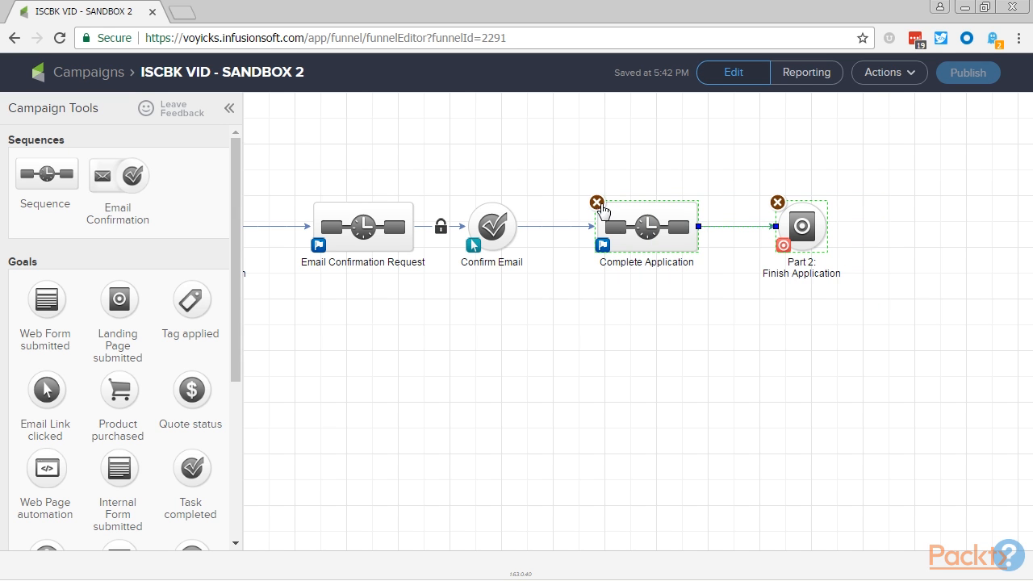
pyautogui.moveTo(649, 234); pyautogui.dragTo(623, 234)
pyautogui.click(535, 383)
# - Add a sequence named "Task to Contact New Applicant" after the Part 2: Finish Application goal and connect the goal to it
pyautogui.moveTo(81, 186); pyautogui.dragTo(860, 217)
pyautogui.write('Task to Contact New Applicant')
pyautogui.moveTo(803, 226); pyautogui.dragTo(912, 230)
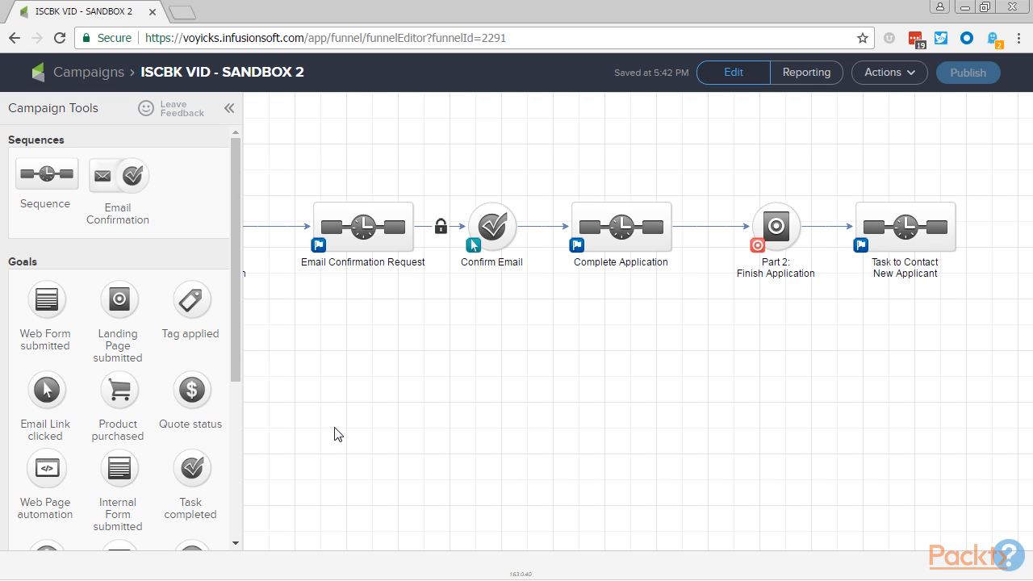
pyautogui.moveTo(358, 422); pyautogui.dragTo(459, 429)
pyautogui.click(324, 235)
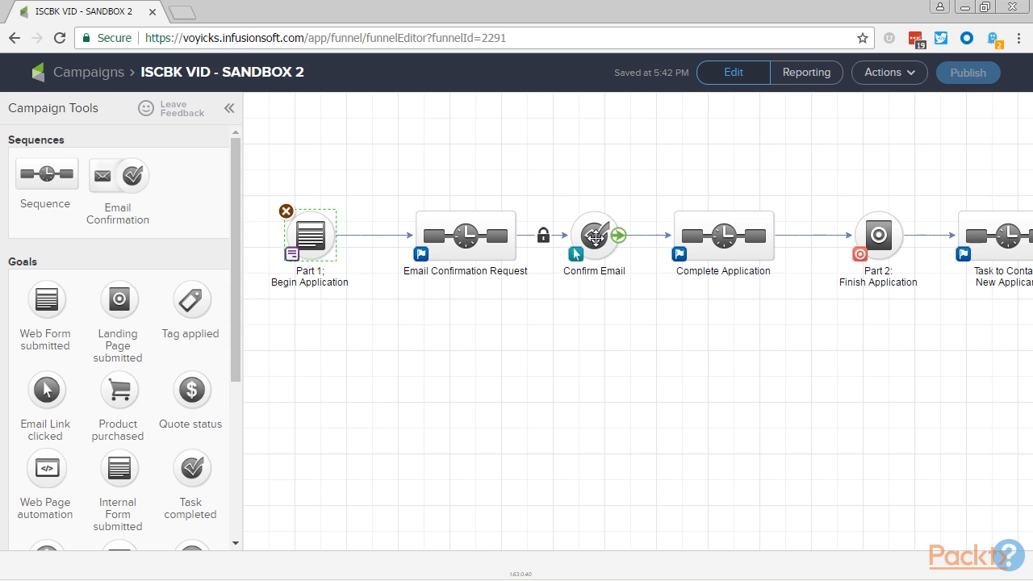
pyautogui.click(594, 234)
pyautogui.click(884, 236)
pyautogui.click(897, 346)
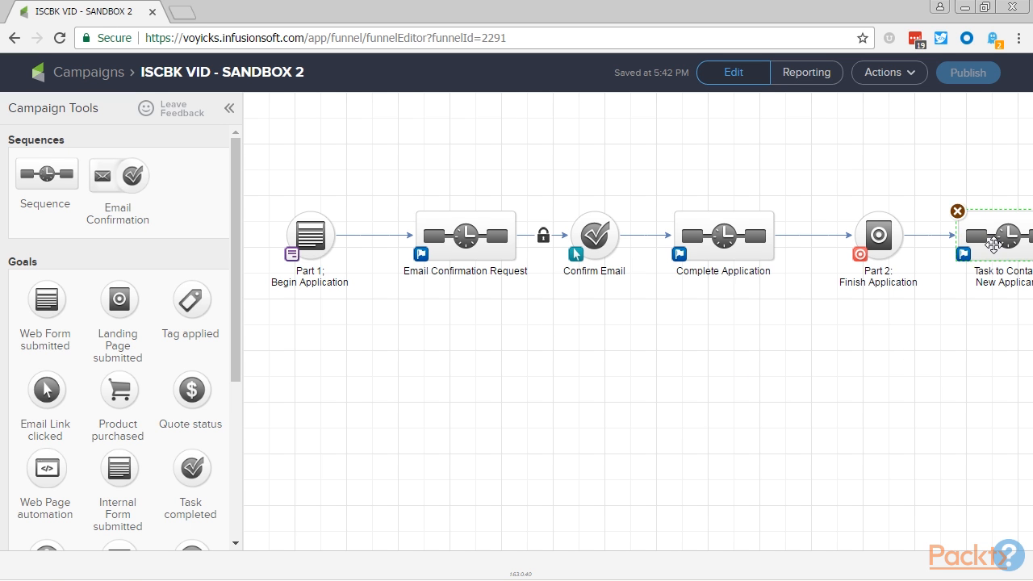
# - Inside the Task to Contact New Applicant sequence, add a Create Task step after Start named "Task to Contact New Applicant"
pyautogui.doubleClick(994, 251)
pyautogui.moveTo(181, 472); pyautogui.dragTo(412, 183)
pyautogui.write('Task to Contact New Applicant')
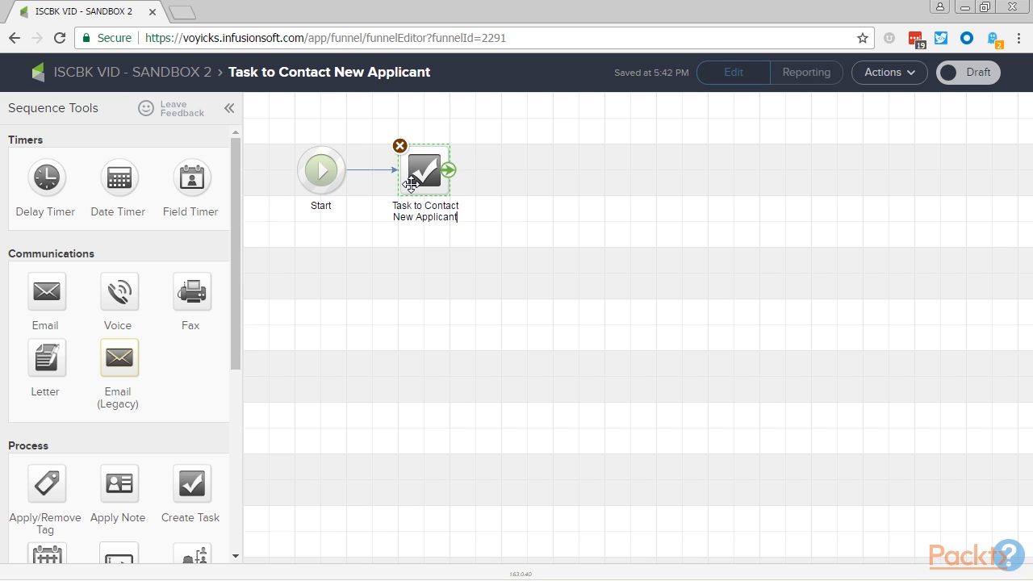
# - Open the new task's settings and set its type to Call
pyautogui.doubleClick(410, 184)
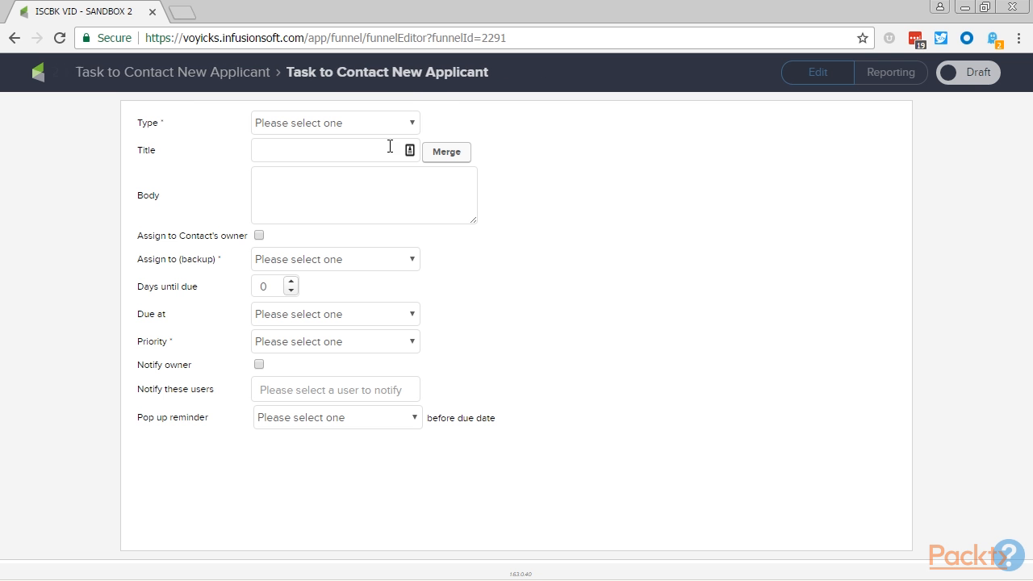
pyautogui.click(363, 123)
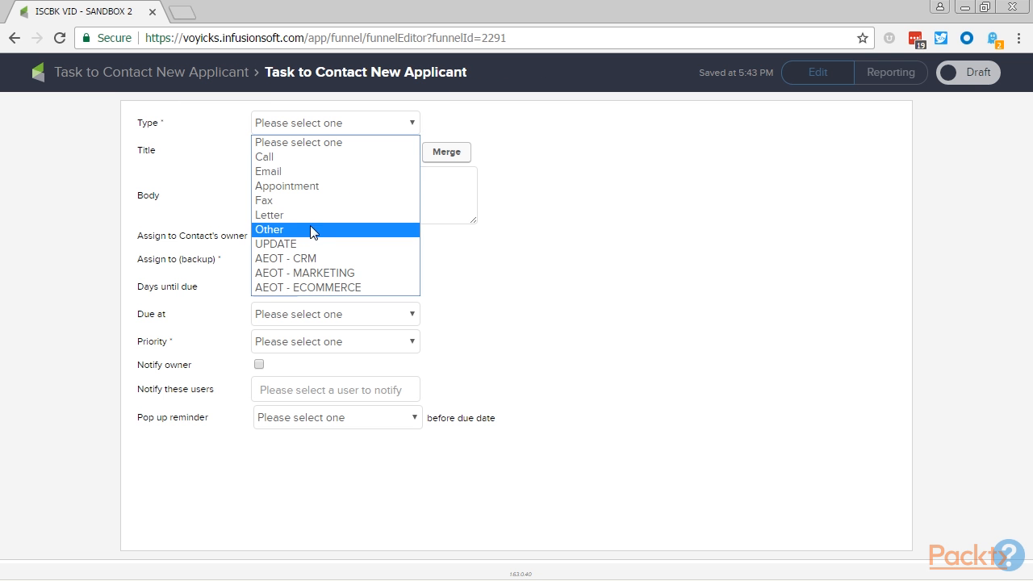
pyautogui.click(278, 158)
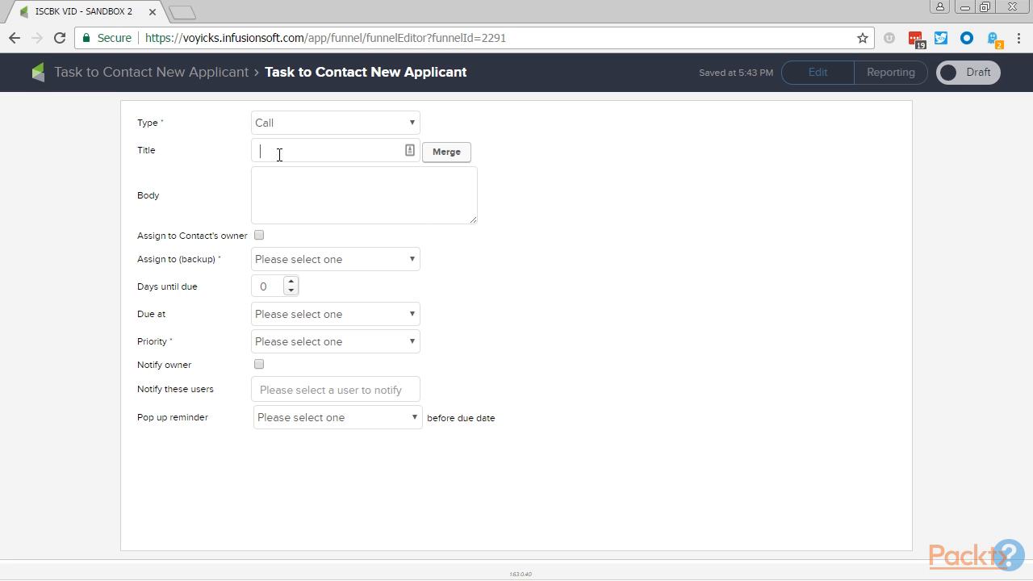
# - Title the task "[NEW APPLICANT] - " followed by a contact name merge field
pyautogui.write('[NEW APPLICANT] -')
pyautogui.click(428, 158)
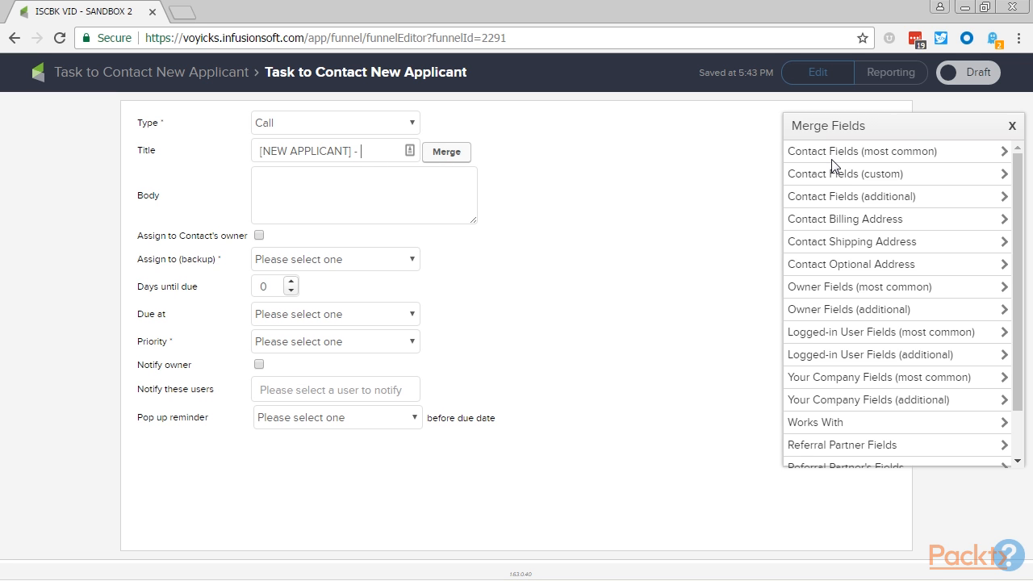
pyautogui.click(832, 155)
pyautogui.click(832, 196)
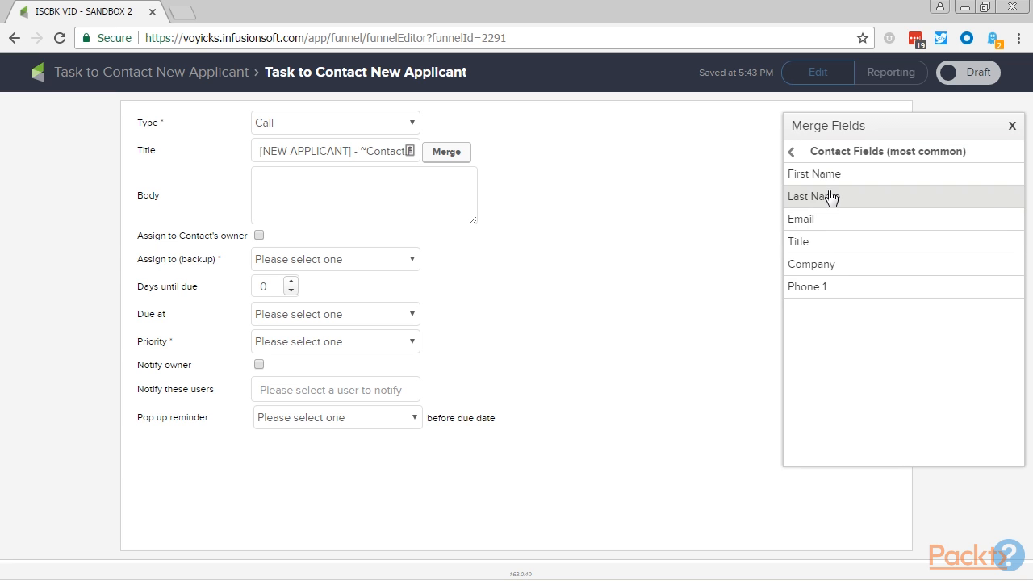
pyautogui.press('End')
# - Write the task body "Check out ~Contact.FirstName~ ~Contact.LastName~ LinkedIn profile (~Contact.Website~) and then call them at", using merge fields, and enlarge the body box
pyautogui.click(370, 173)
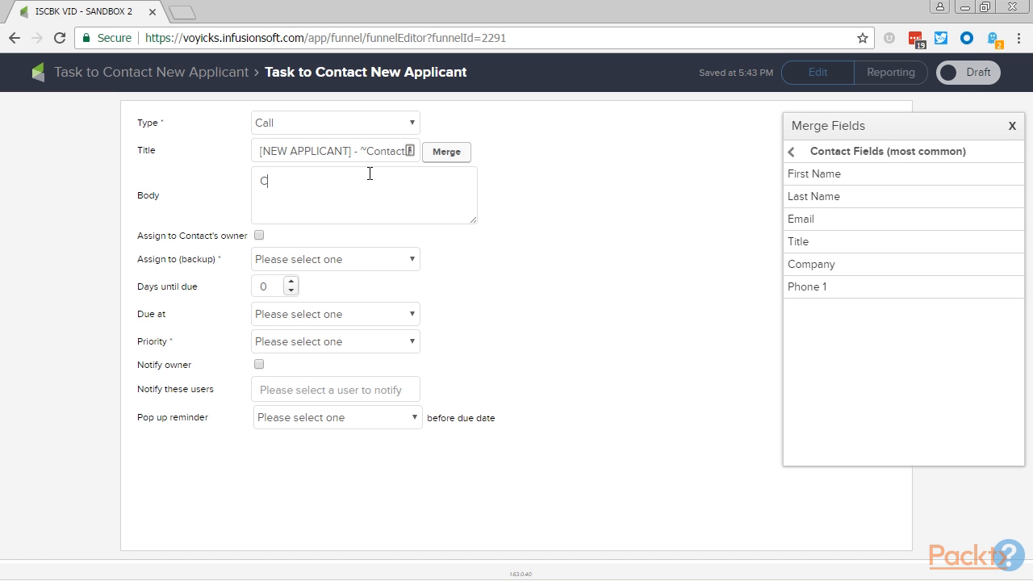
pyautogui.click(832, 179)
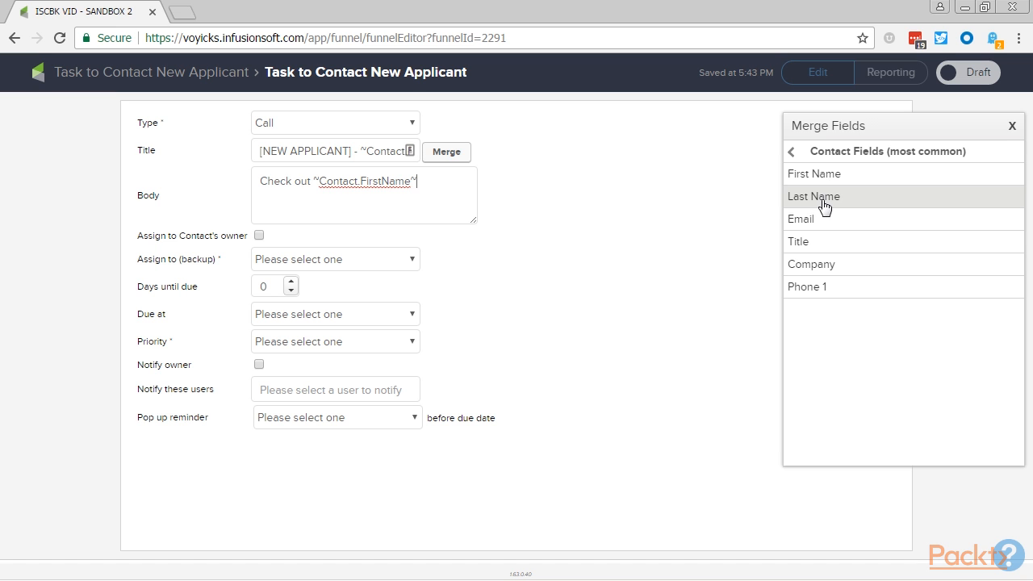
pyautogui.click(825, 198)
pyautogui.click(362, 198)
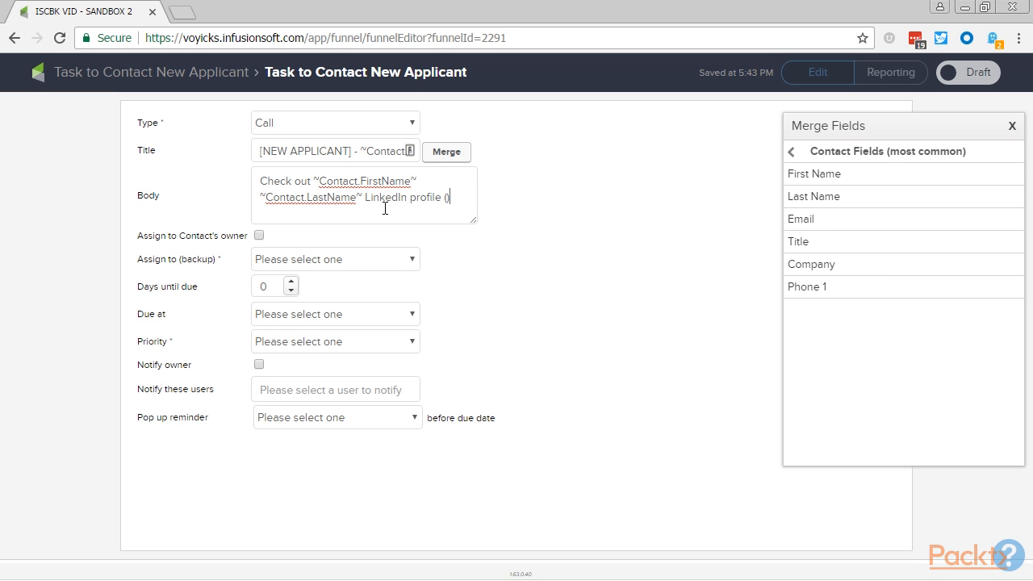
pyautogui.click(860, 157)
pyautogui.click(848, 197)
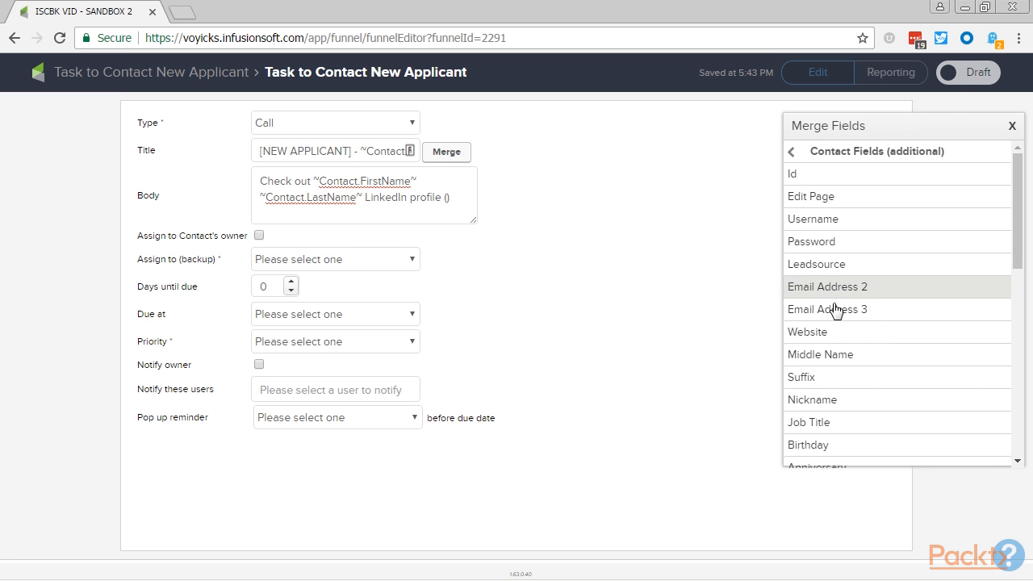
pyautogui.click(817, 333)
pyautogui.moveTo(473, 223); pyautogui.dragTo(476, 276)
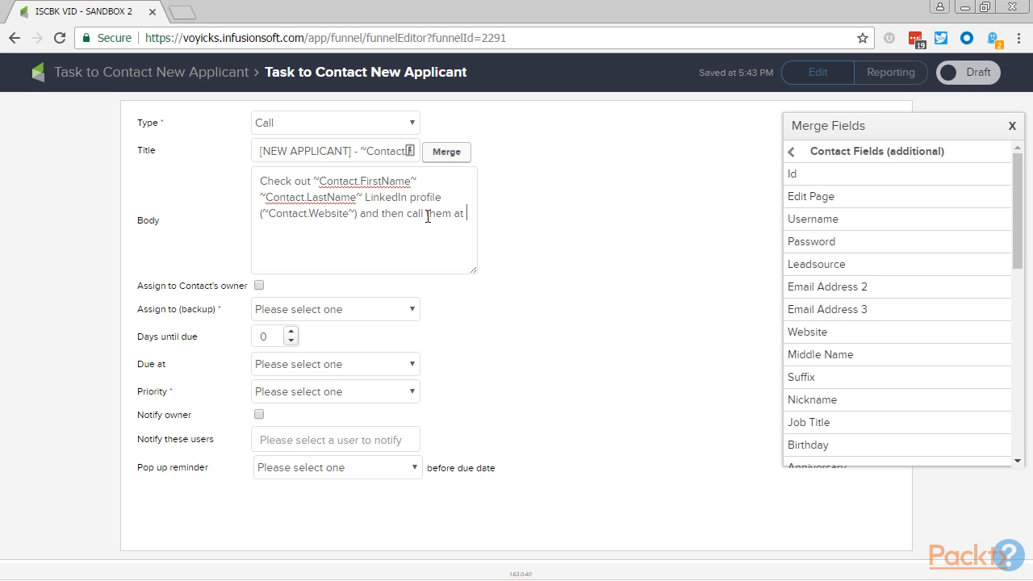
# - Finish the task body with the Phone 1 merge field and "to schedule an interview."
pyautogui.click(792, 152)
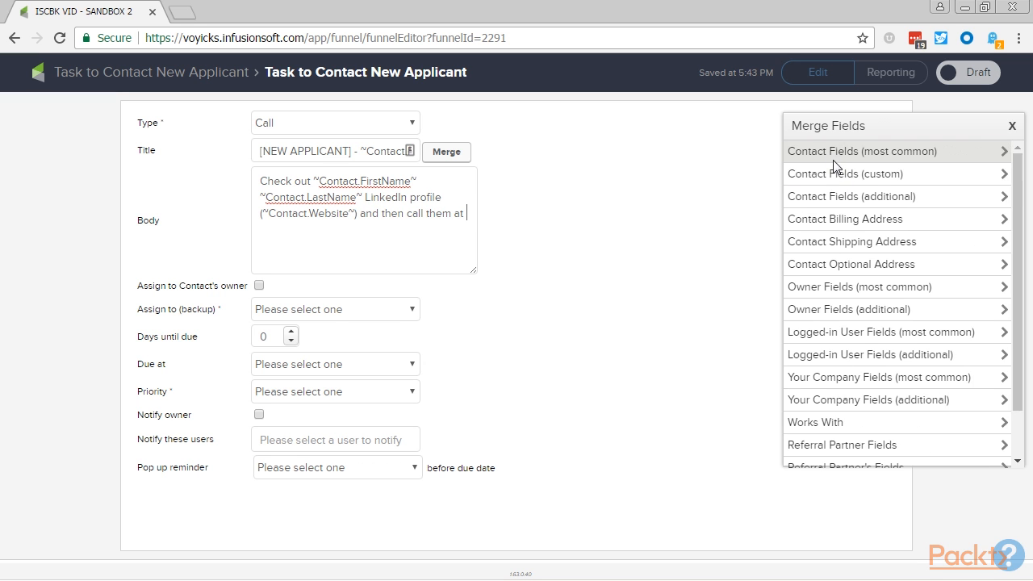
pyautogui.click(802, 158)
pyautogui.click(799, 287)
pyautogui.write('to sche')
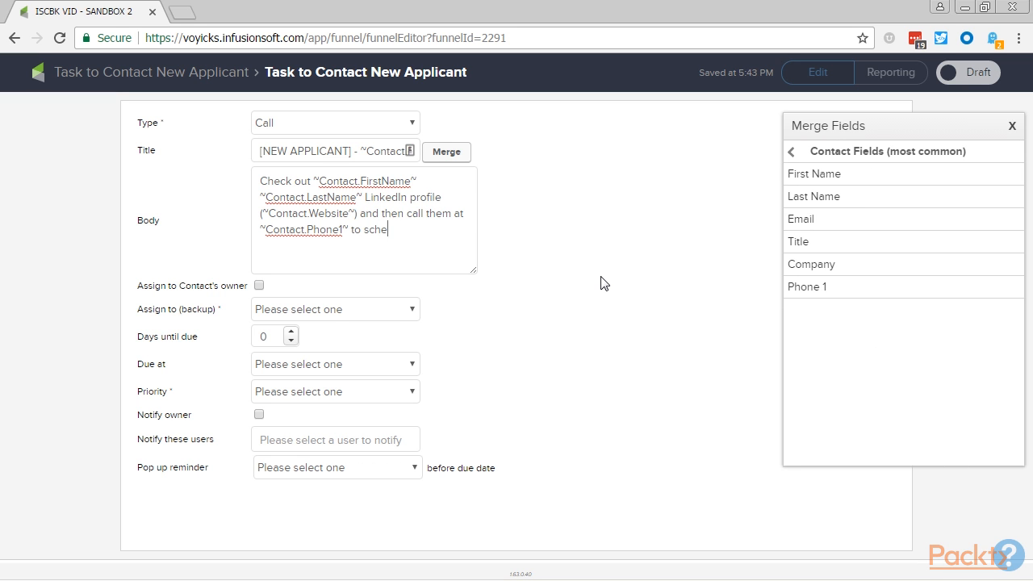
pyautogui.write('dule an interview.')
# - Choose the third listed user as the task's backup assignee and set the priority to 1. Critical
pyautogui.click(338, 315)
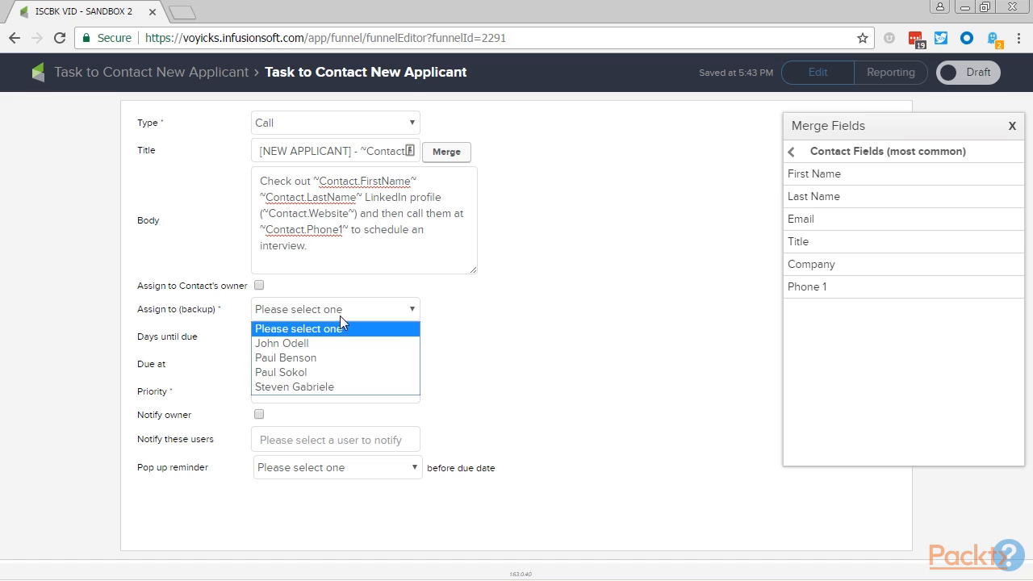
pyautogui.click(318, 371)
pyautogui.click(311, 392)
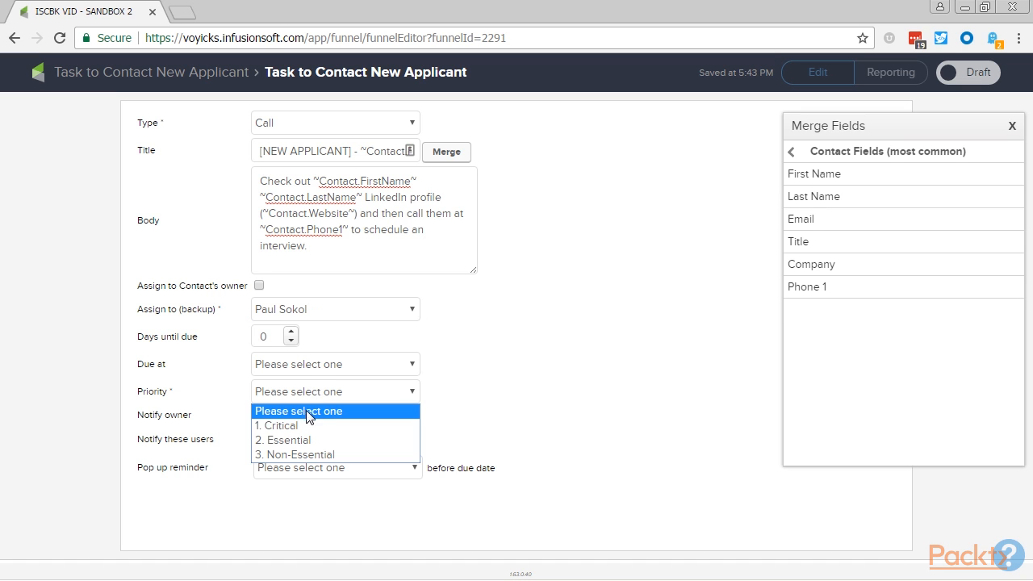
pyautogui.click(311, 422)
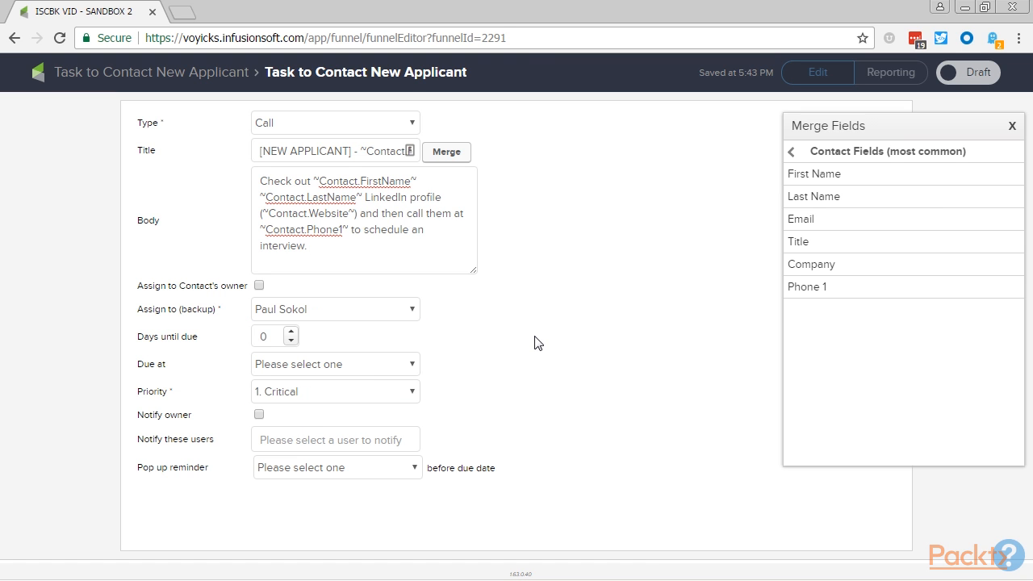
# - Mark both the task and its Task to Contact New Applicant sequence as Ready
pyautogui.click(959, 73)
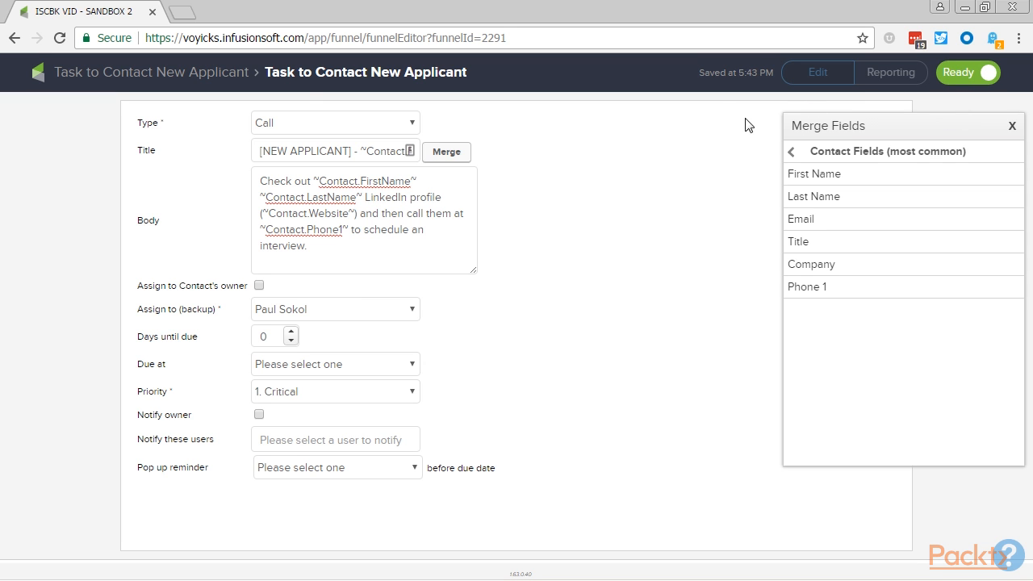
pyautogui.click(241, 71)
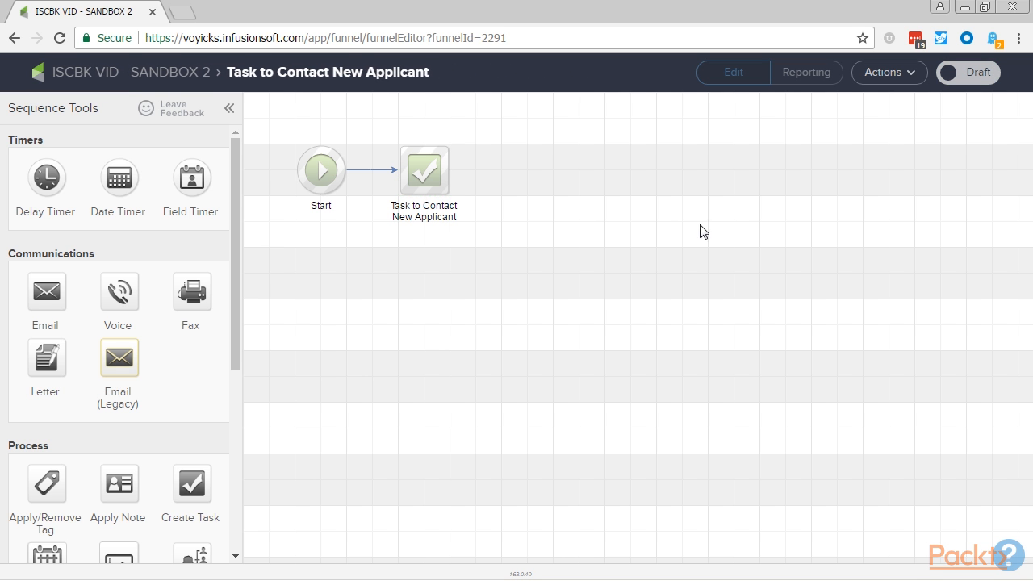
pyautogui.click(980, 75)
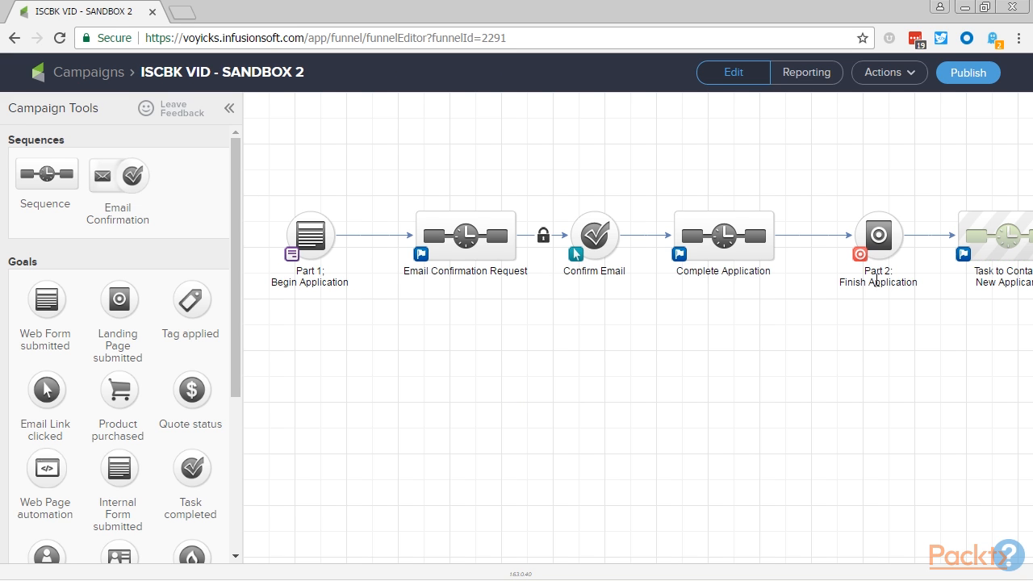
# - Open the Part 2: Finish Application landing page and turn off the Hero, Quote and Sidebar sections in its layout
pyautogui.moveTo(892, 228)
pyautogui.click(894, 227)
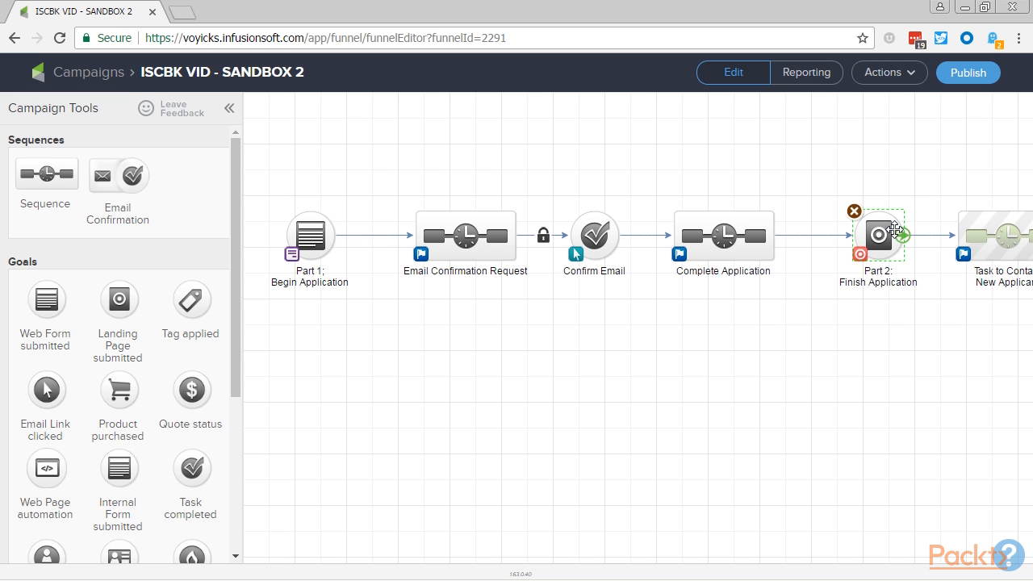
pyautogui.doubleClick(889, 237)
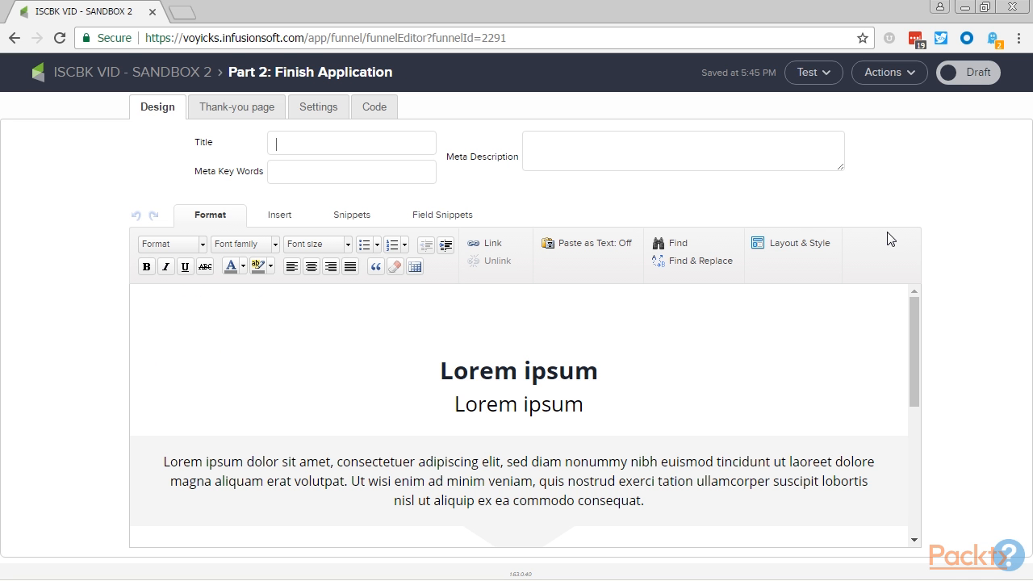
pyautogui.click(787, 244)
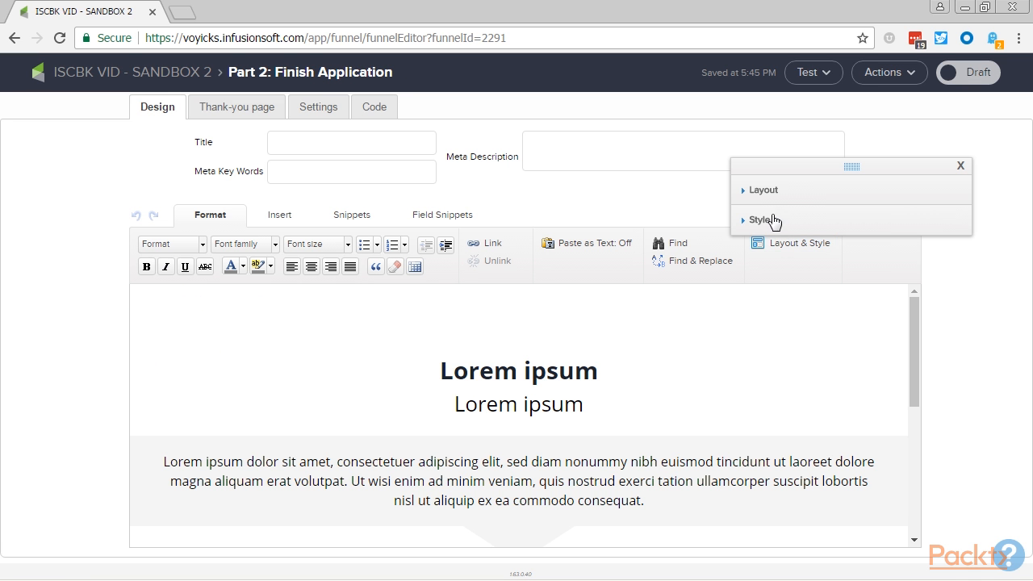
pyautogui.click(776, 192)
pyautogui.click(865, 228)
pyautogui.click(857, 250)
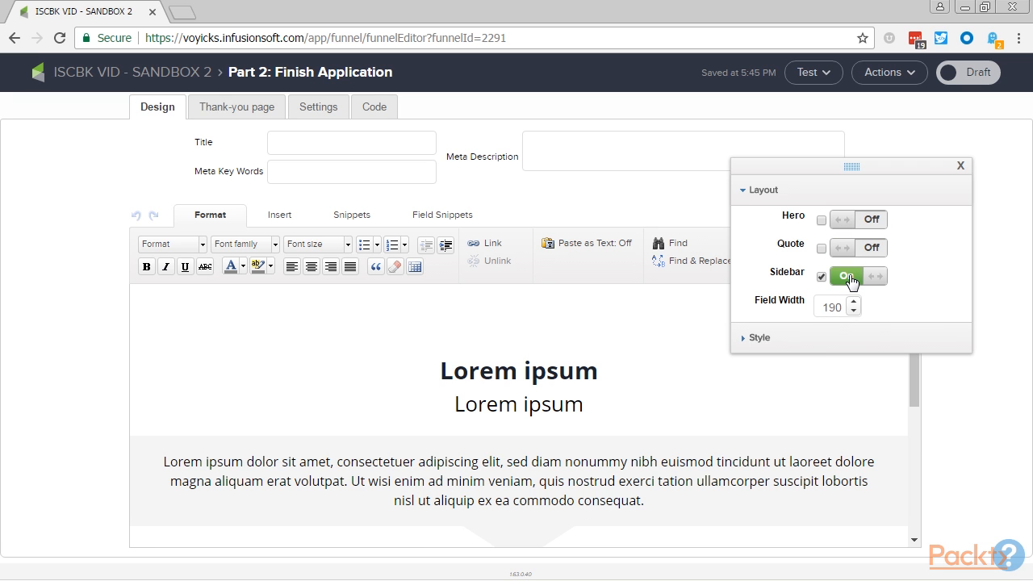
pyautogui.click(853, 276)
pyautogui.click(961, 165)
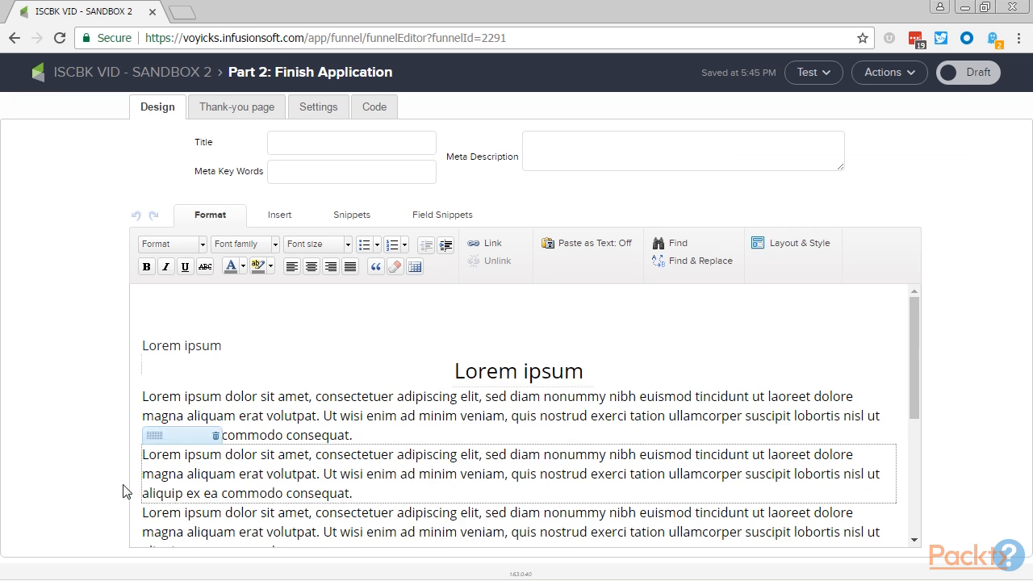
# - Delete the placeholder Lorem ipsum blocks above the heading of the email form
pyautogui.click(215, 329)
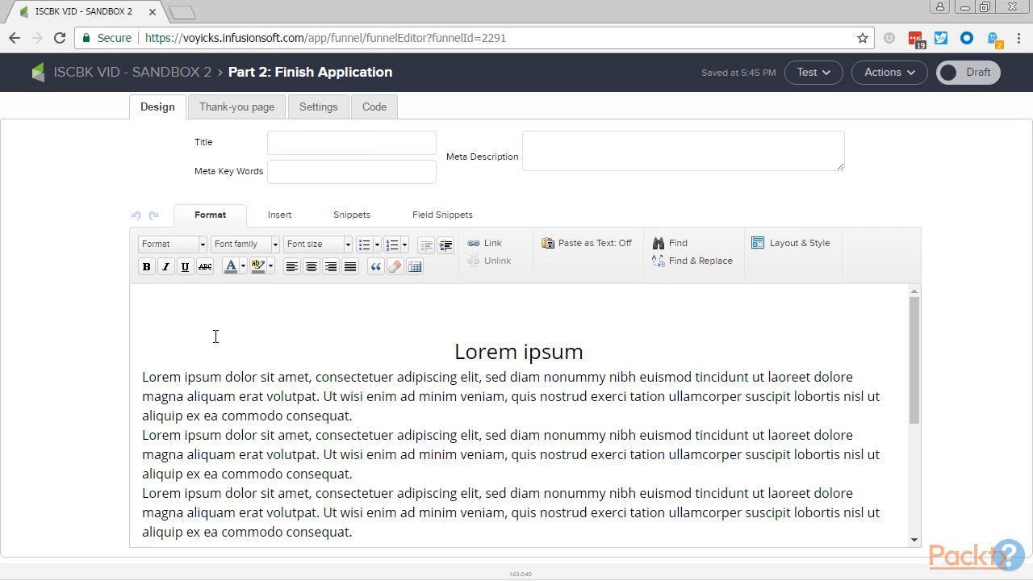
pyautogui.click(215, 328)
pyautogui.click(215, 329)
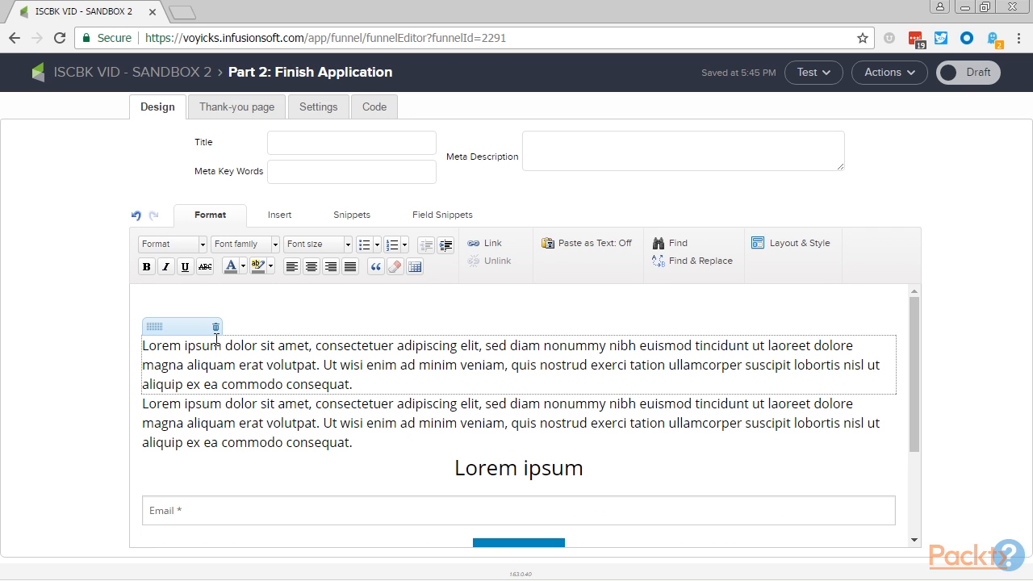
pyautogui.click(215, 328)
pyautogui.click(214, 327)
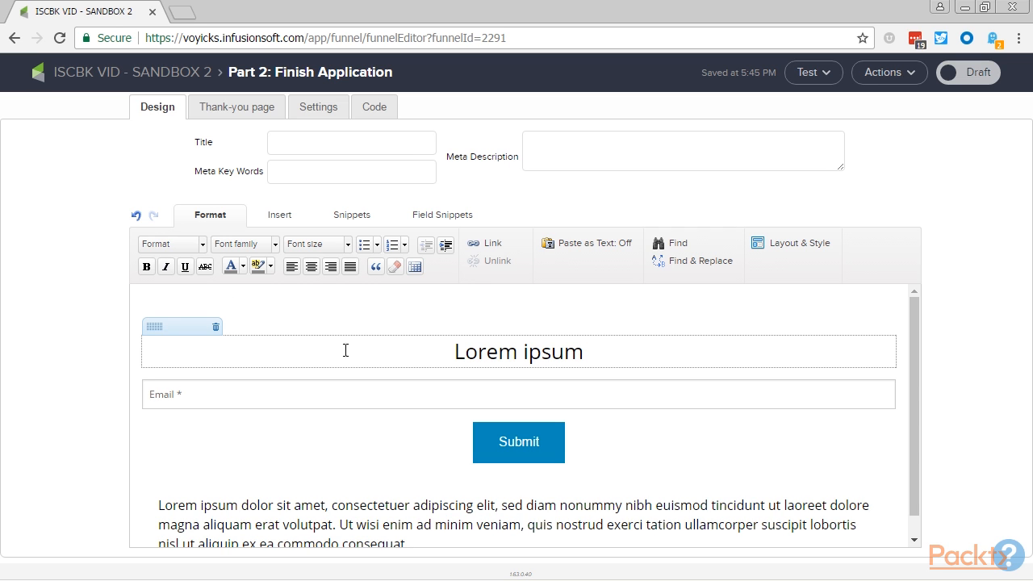
# - Change the form heading to "Employment Application Part 2" and delete the placeholder Lorem ipsum paragraph below the Submit button
pyautogui.tripleClick(499, 356)
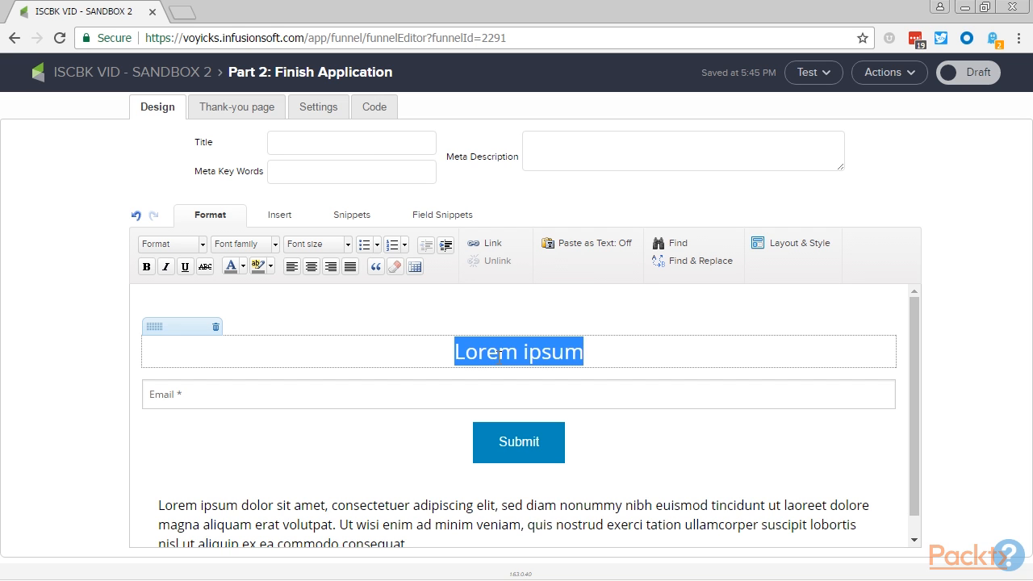
pyautogui.write('Employ')
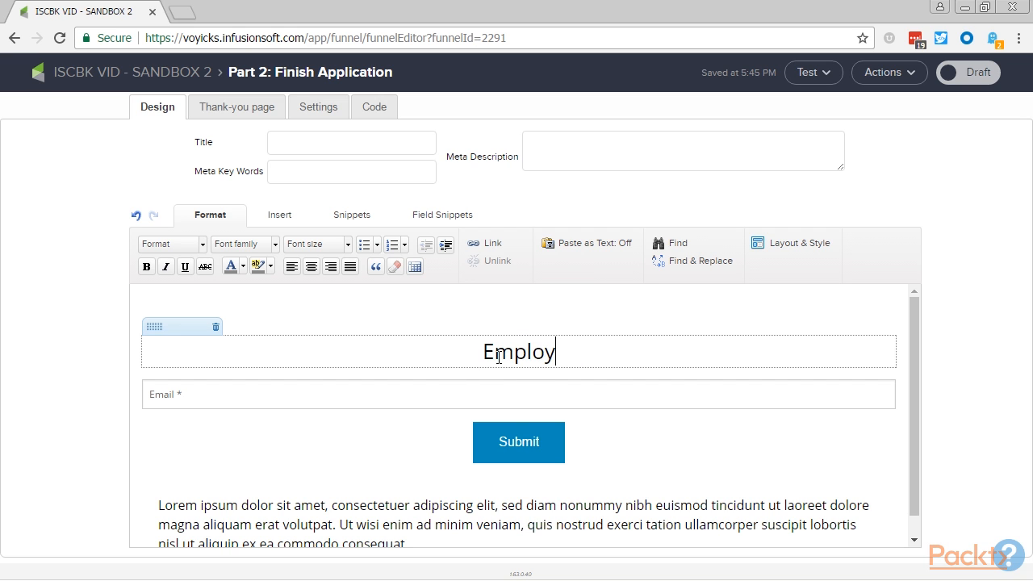
pyautogui.write('ment Applicat')
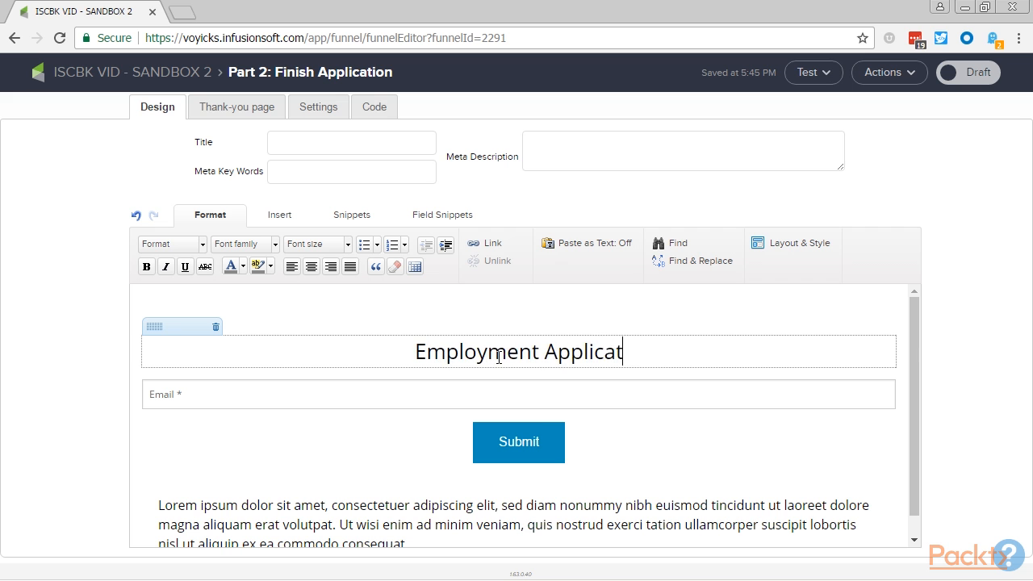
pyautogui.write('ion Part 2')
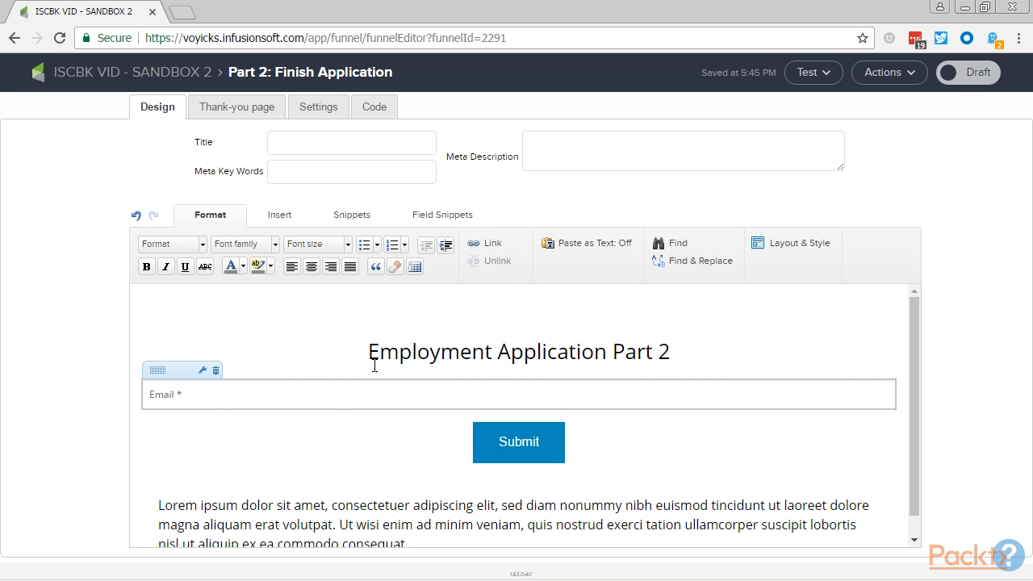
pyautogui.click(509, 442)
pyautogui.click(636, 498)
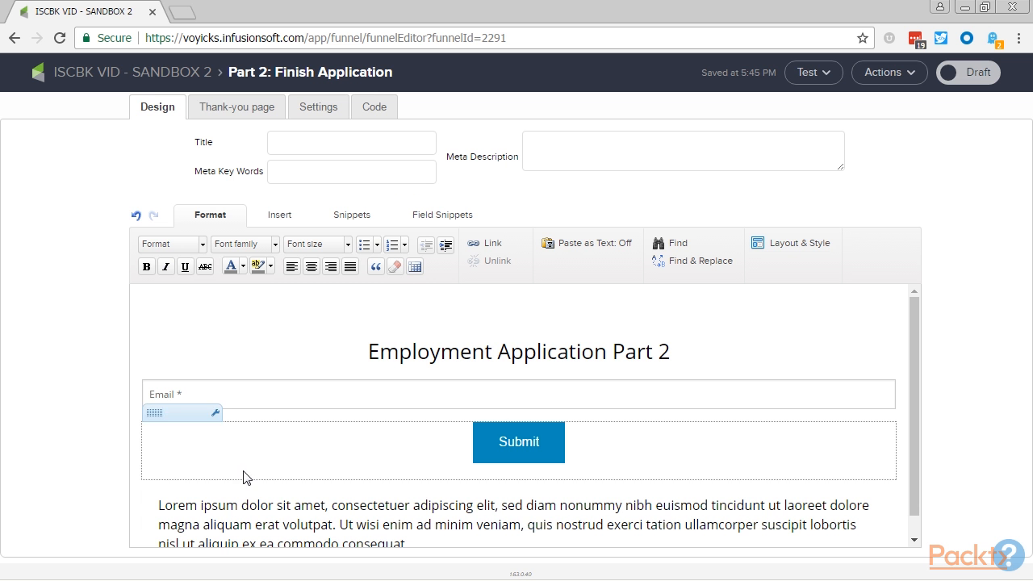
# - Browse the saved styles available for the landing page
pyautogui.click(819, 244)
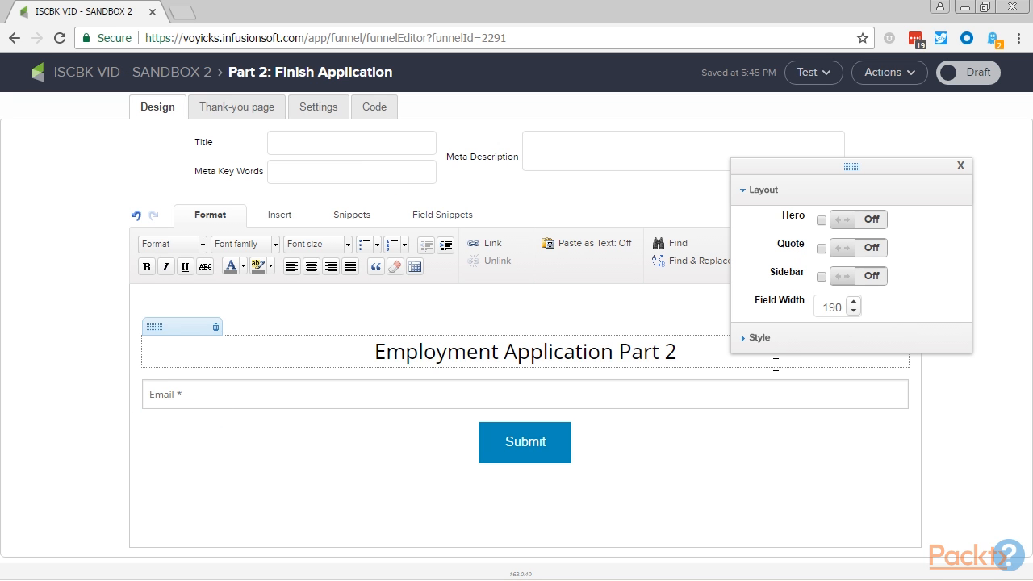
pyautogui.click(765, 342)
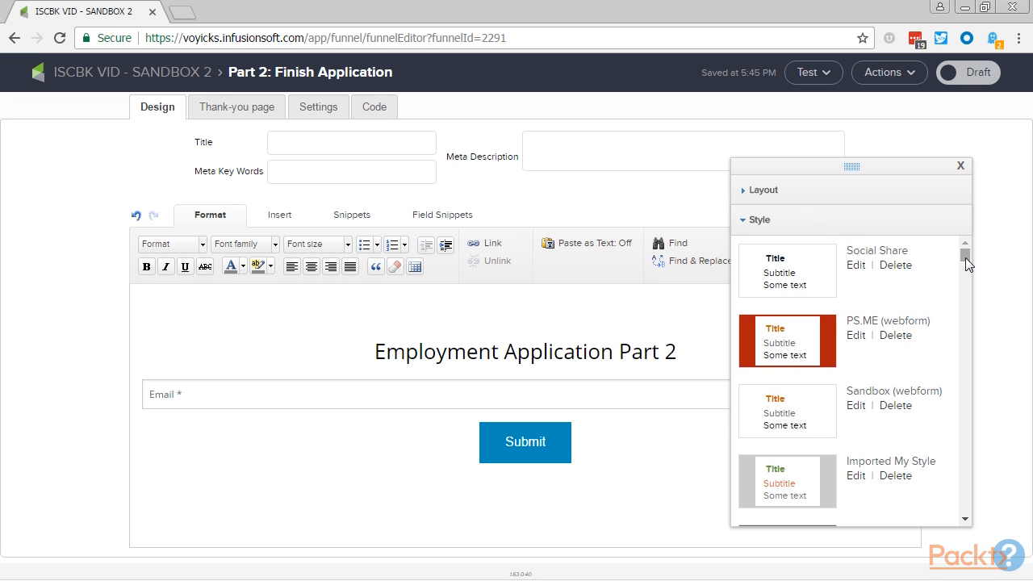
pyautogui.moveTo(965, 257); pyautogui.dragTo(902, 226)
pyautogui.click(757, 220)
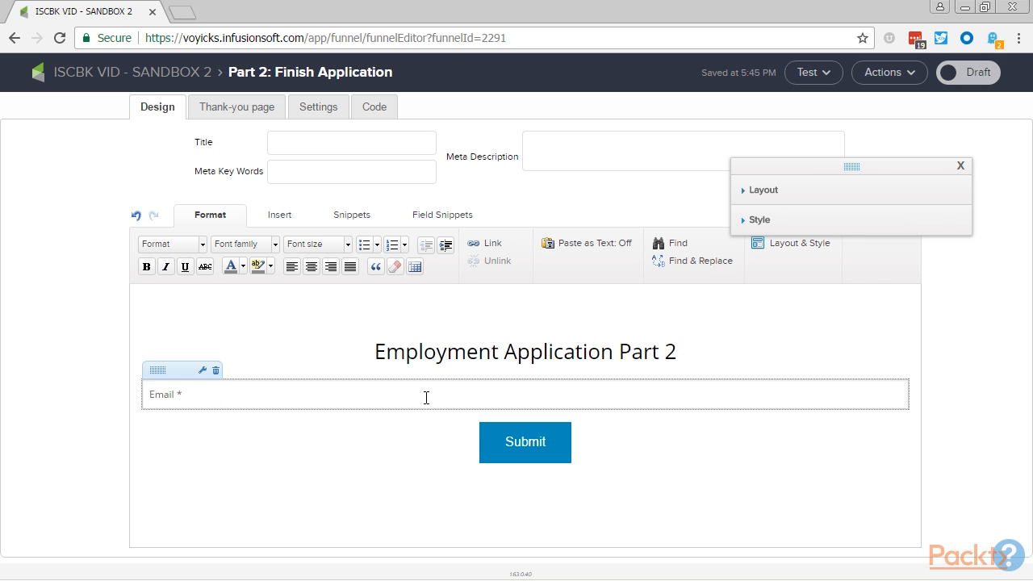
# - Check the Email field's settings without changing them, and delete the field from the form
pyautogui.click(203, 371)
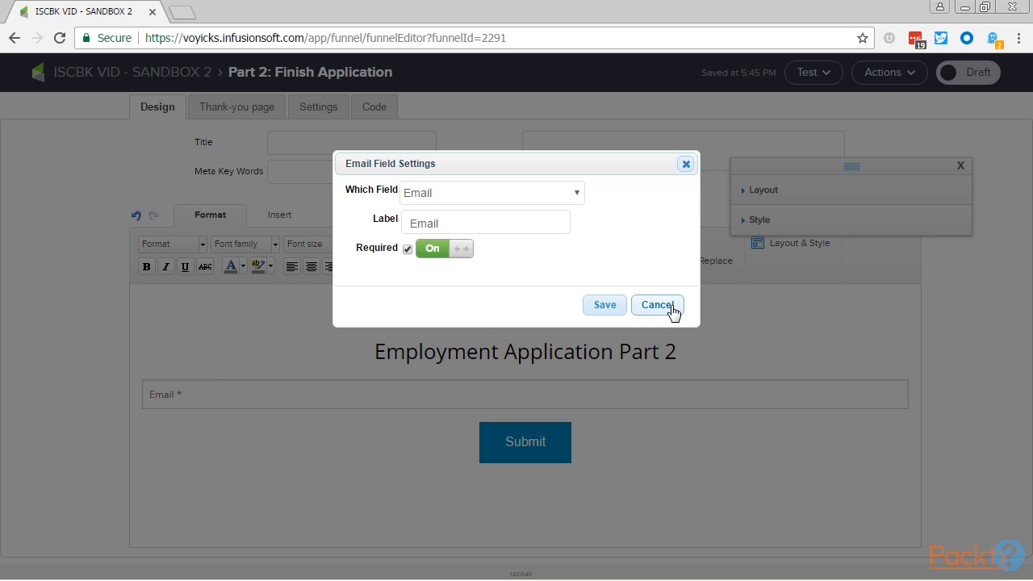
pyautogui.click(663, 304)
pyautogui.click(216, 371)
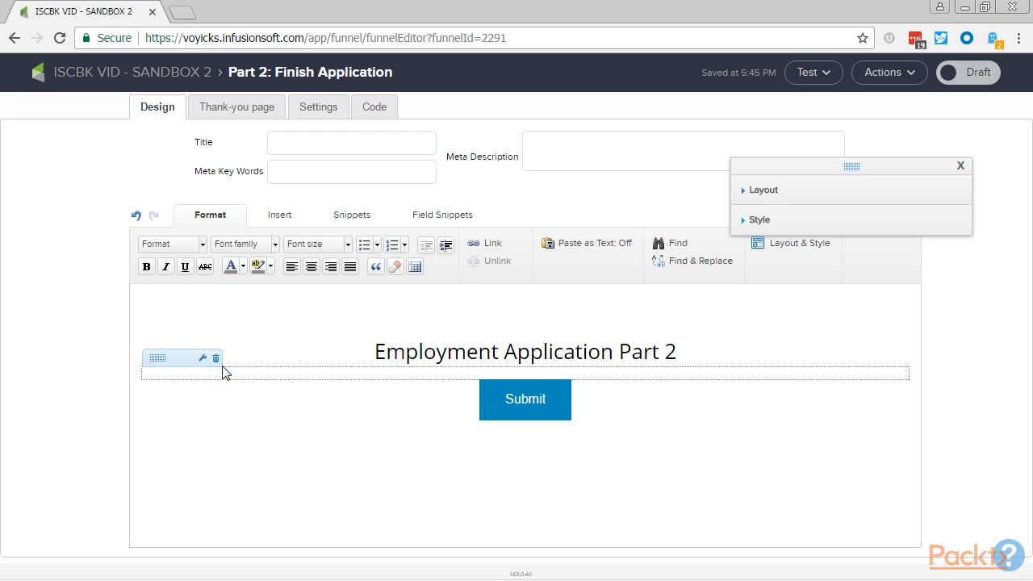
# - Add a hidden field above the heading, mapped to Email with no field value
pyautogui.click(440, 219)
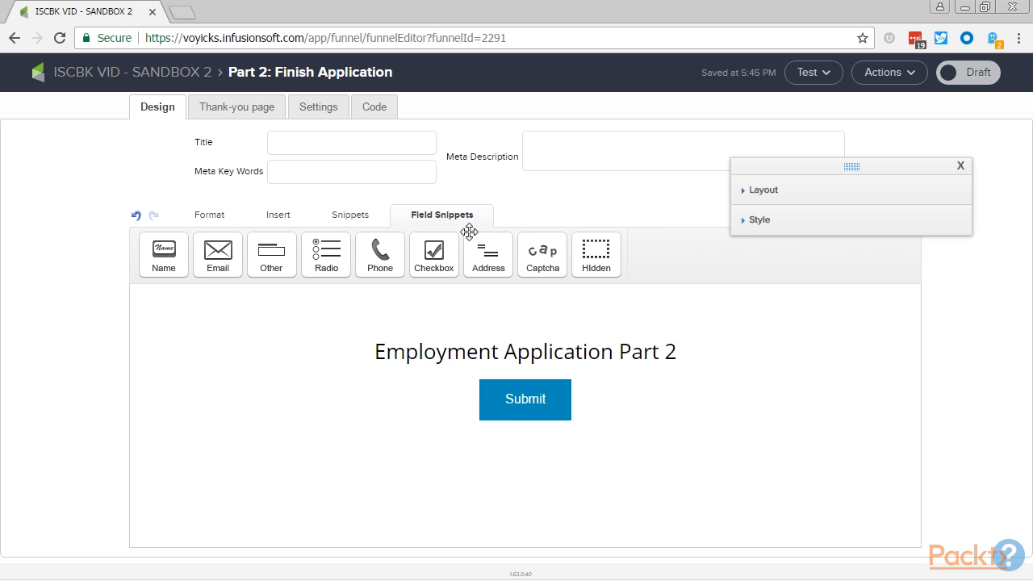
pyautogui.moveTo(596, 260); pyautogui.dragTo(590, 389)
pyautogui.click(489, 192)
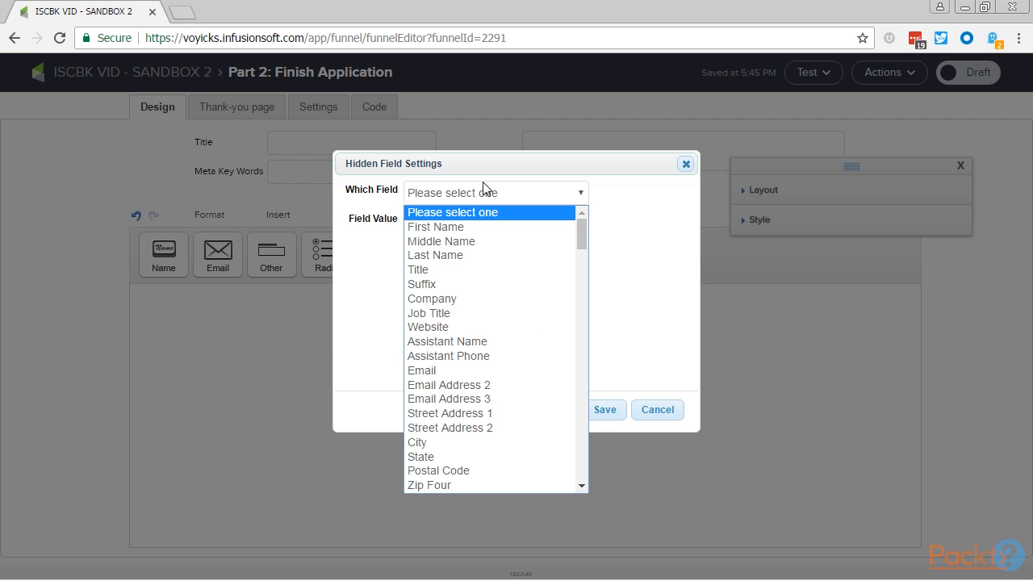
pyautogui.click(448, 371)
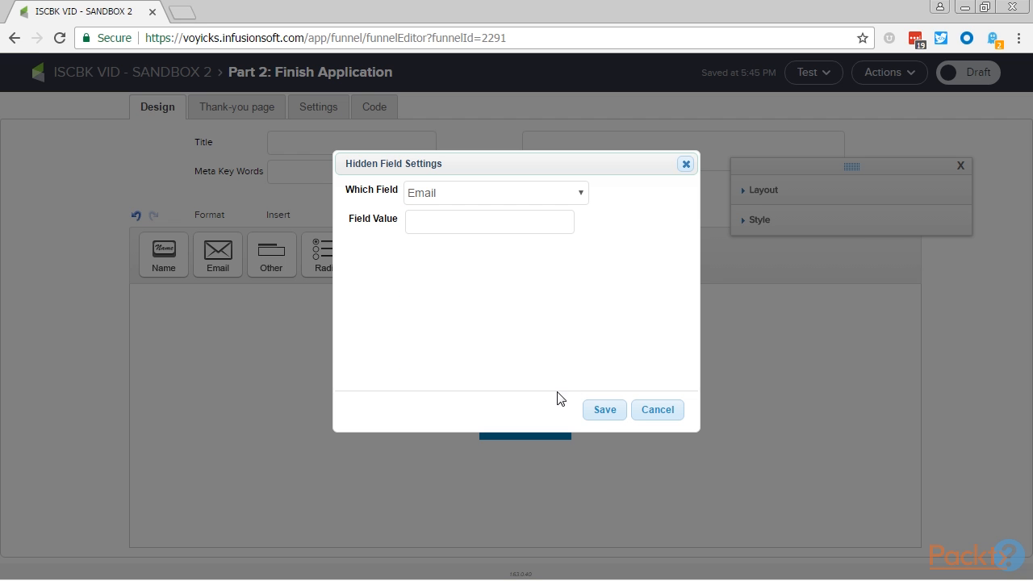
pyautogui.click(605, 410)
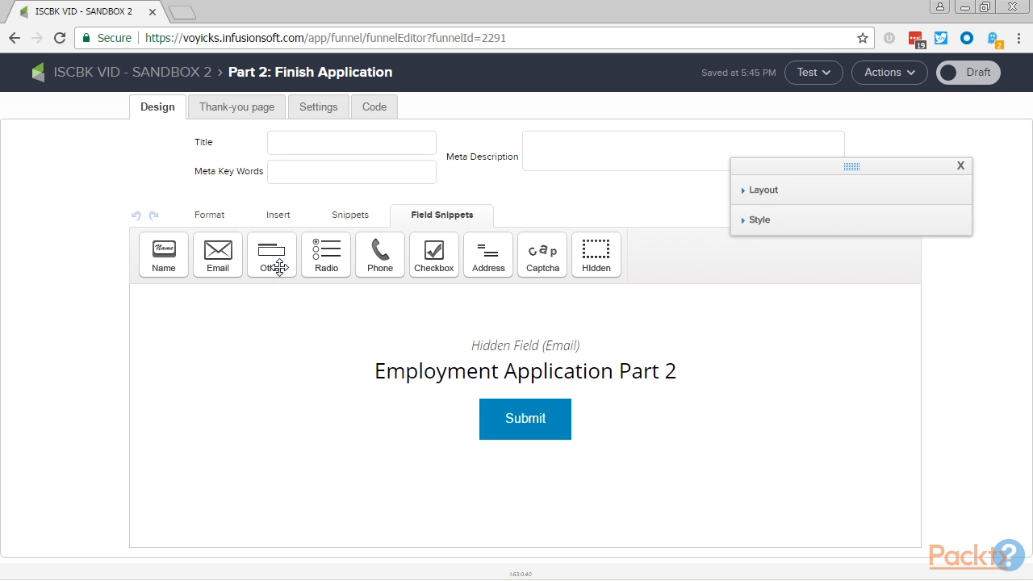
# - Add a required Other field below the heading, mapped to Append to Person Notes and labelled "Share Your Previous Experience"
pyautogui.moveTo(272, 260); pyautogui.dragTo(499, 460)
pyautogui.click(489, 192)
pyautogui.moveTo(578, 242); pyautogui.dragTo(569, 482)
pyautogui.click(508, 471)
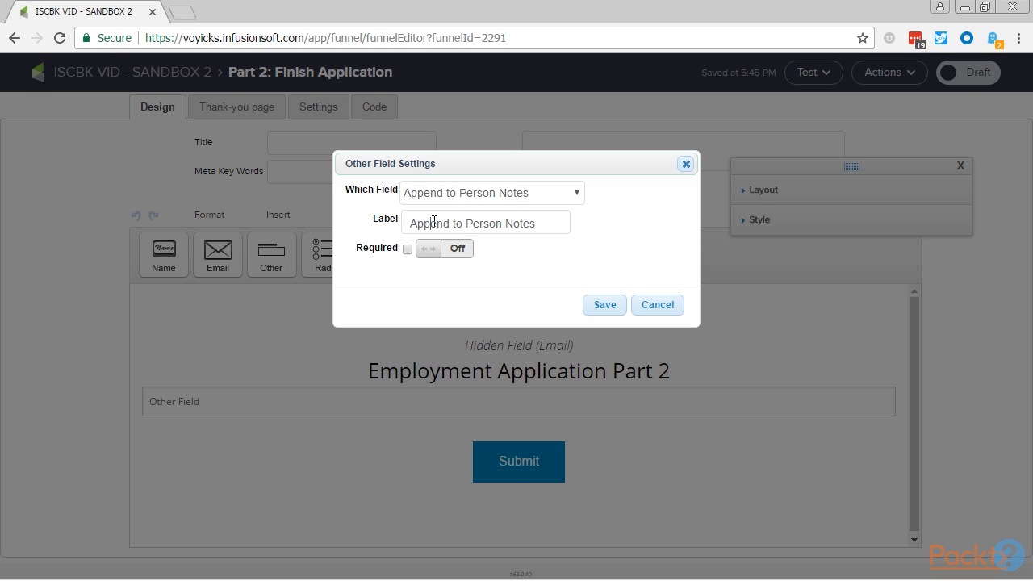
pyautogui.tripleClick(434, 223)
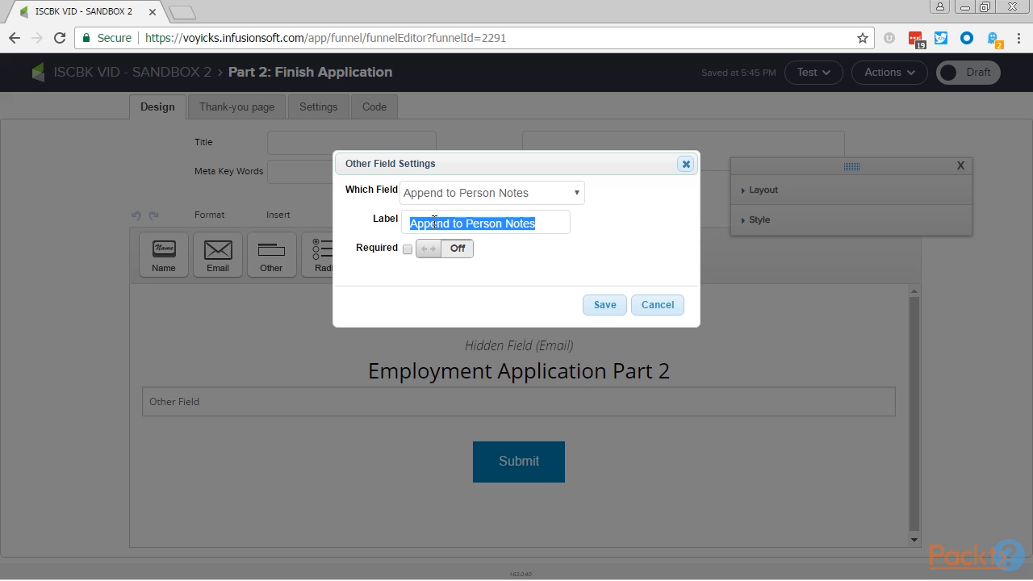
pyautogui.write('Share Your Previous Experience')
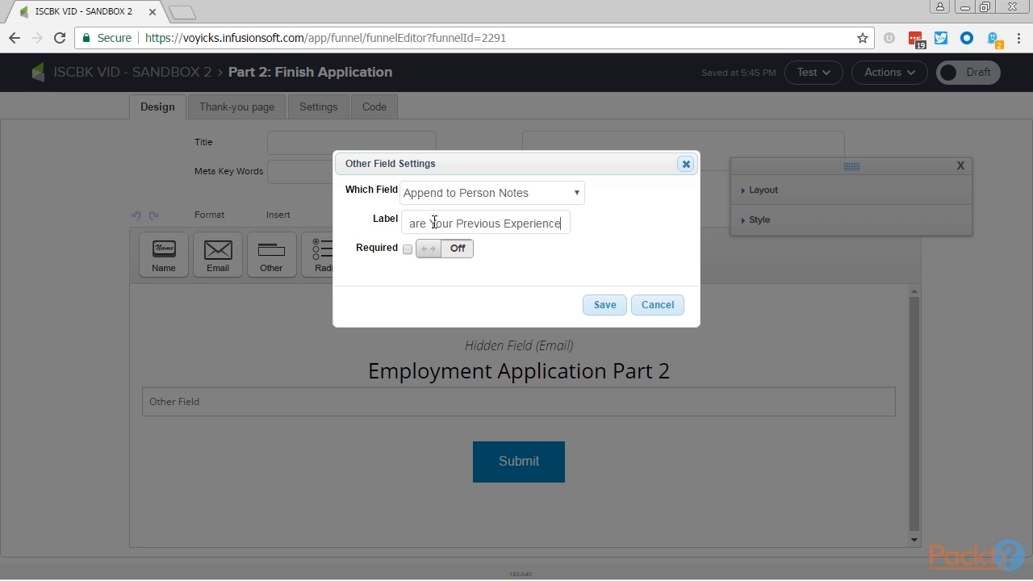
pyautogui.click(449, 248)
pyautogui.click(605, 305)
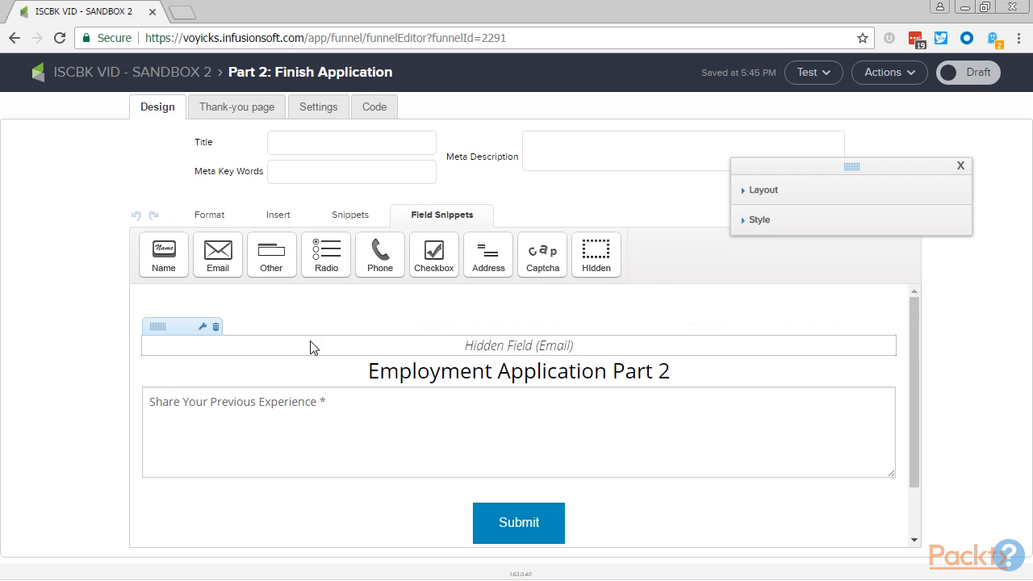
# - Insert a 15 px spacer between the Share Your Previous Experience field and the Submit button
pyautogui.click(380, 224)
pyautogui.click(584, 255)
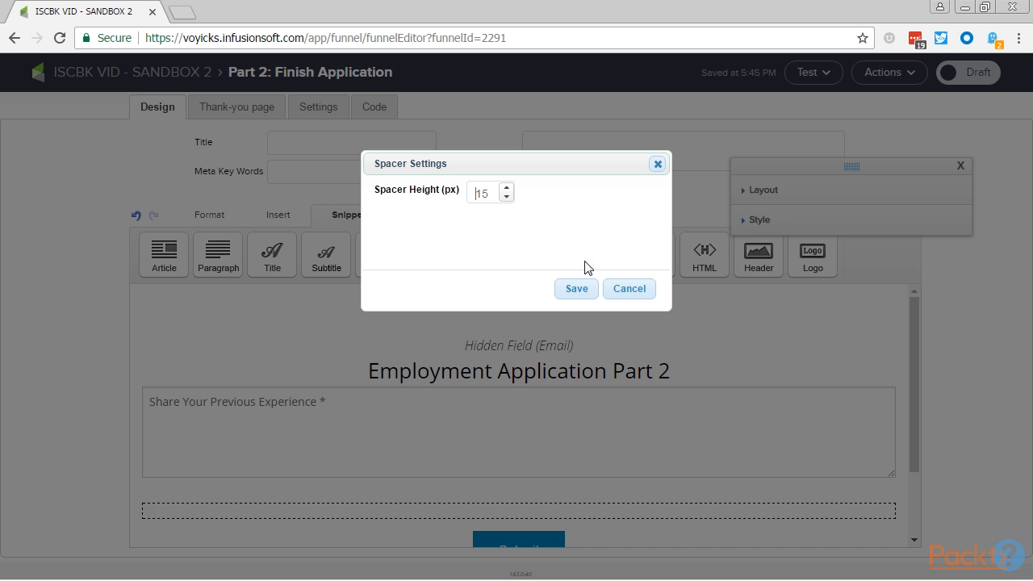
pyautogui.press('Return')
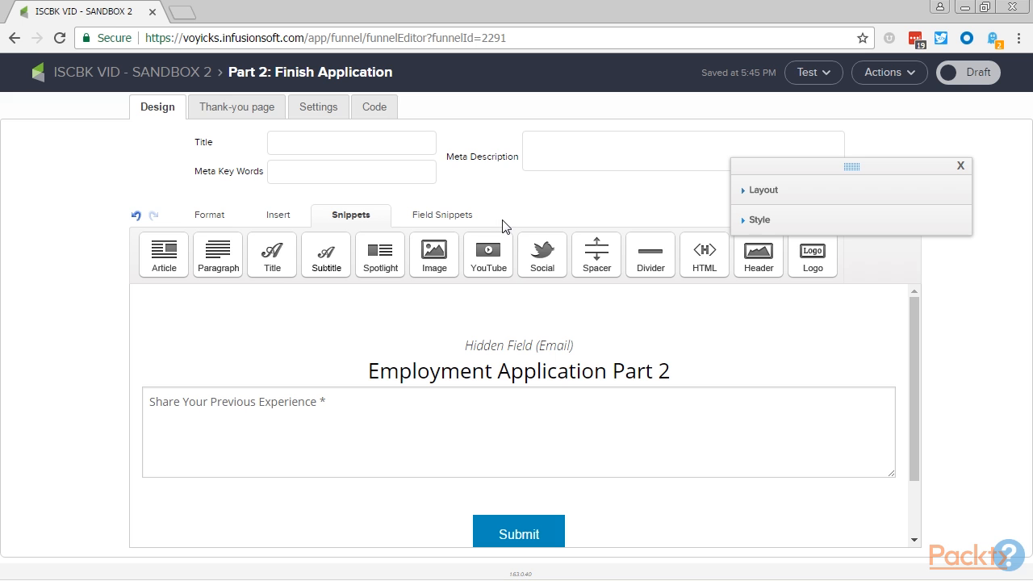
# - Add a required Append to Person Notes field below the spacer, labelled "Do you have any special skills or qualifications?"
pyautogui.click(439, 215)
pyautogui.click(275, 256)
pyautogui.click(531, 195)
pyautogui.moveTo(578, 233); pyautogui.dragTo(565, 491)
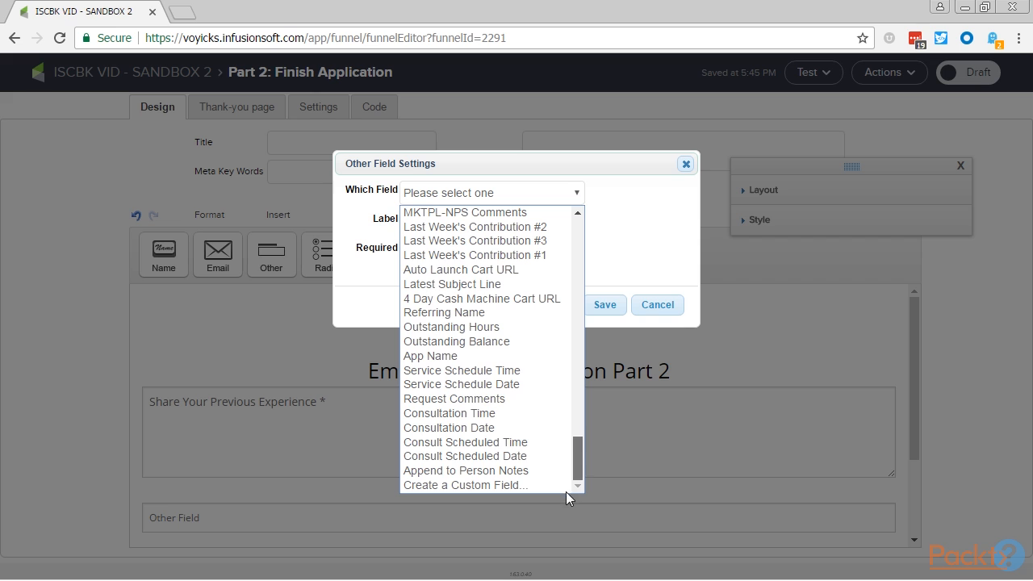
pyautogui.click(475, 472)
pyautogui.tripleClick(450, 212)
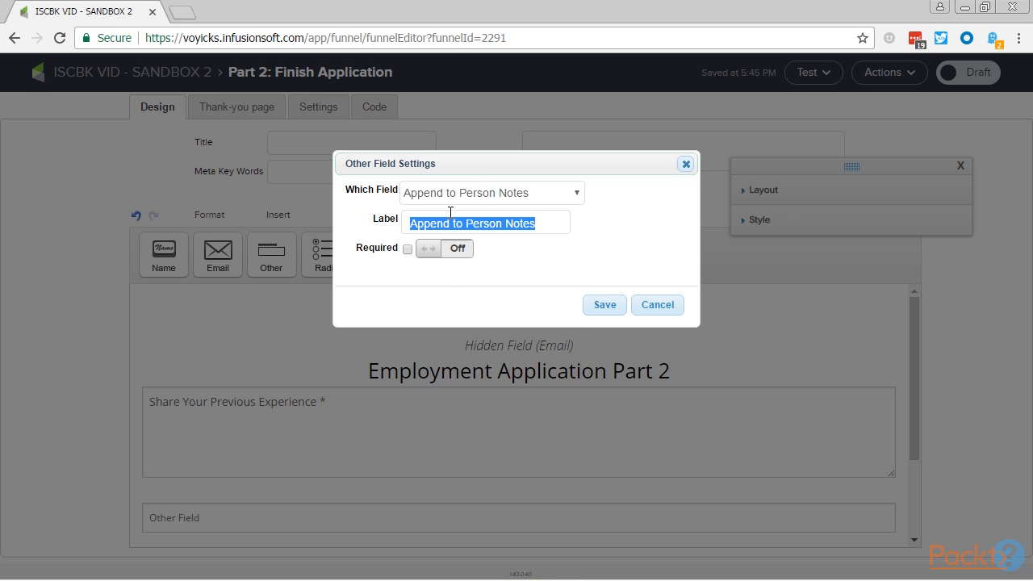
pyautogui.write('Do you have ')
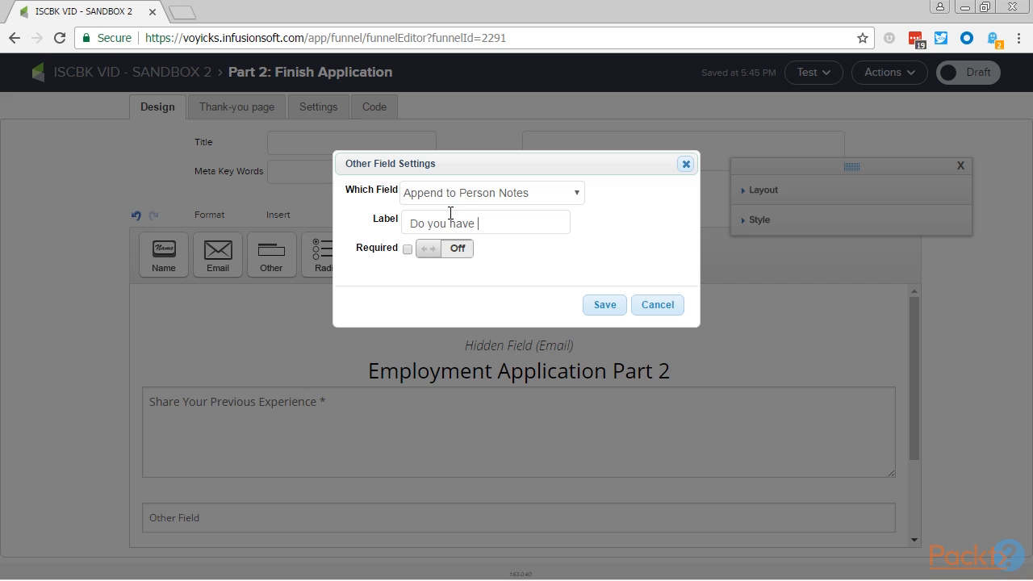
pyautogui.write('any special skills or qualificatio')
pyautogui.click(452, 248)
pyautogui.click(605, 305)
# - Insert a 15 px spacer below the special skills or qualifications field
pyautogui.scroll(-1, 482, 388)
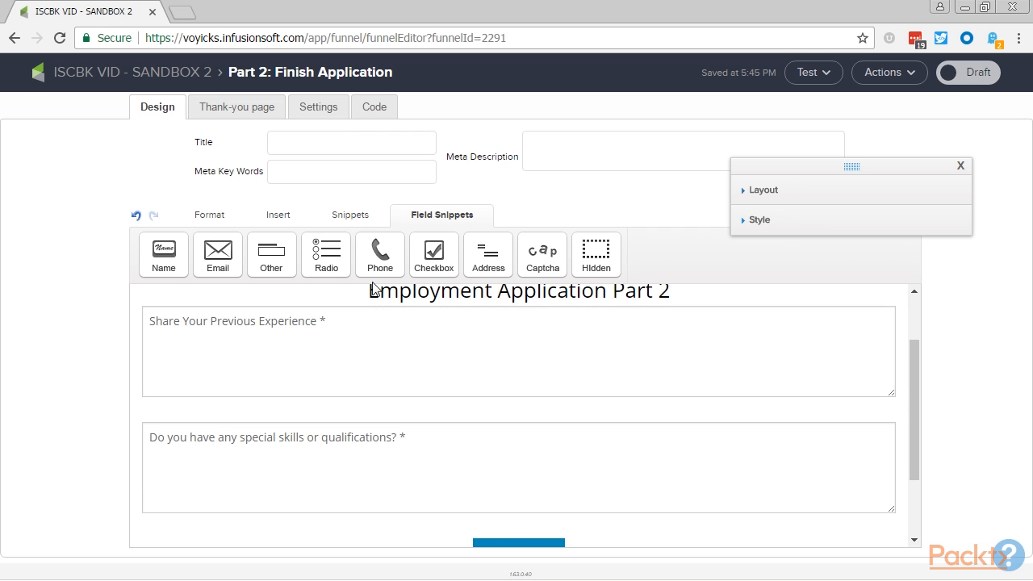
pyautogui.click(358, 216)
pyautogui.click(601, 257)
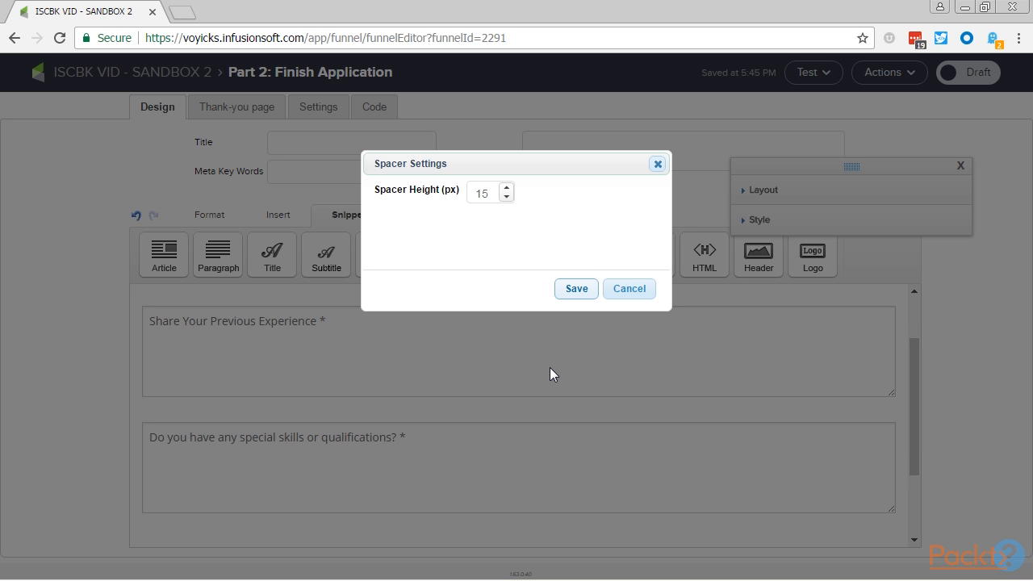
pyautogui.press('Return')
# - Add a third required Append to Person Notes field above the submit button, labelled "Why do you want to work with us?"
pyautogui.click(464, 215)
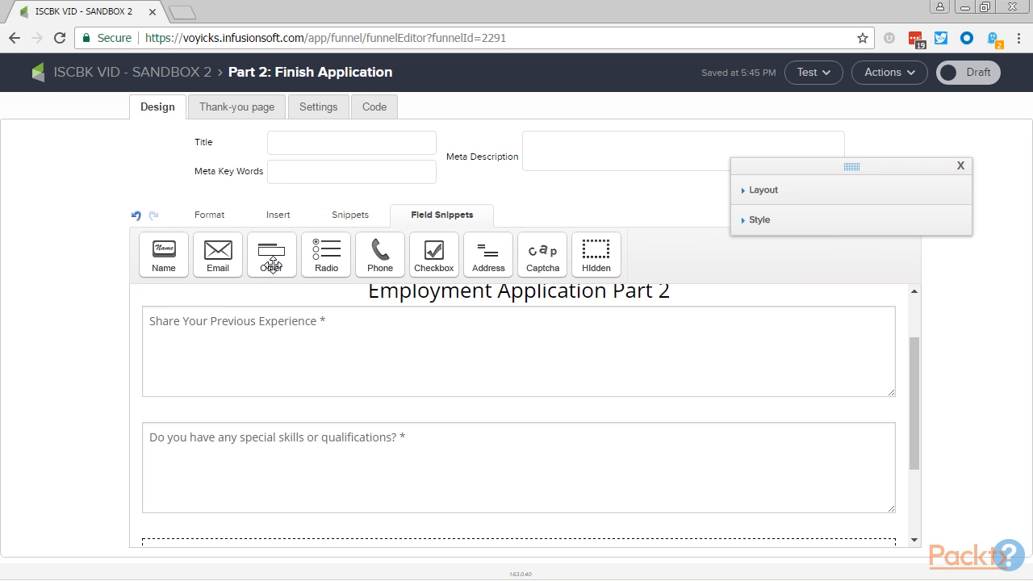
pyautogui.click(271, 260)
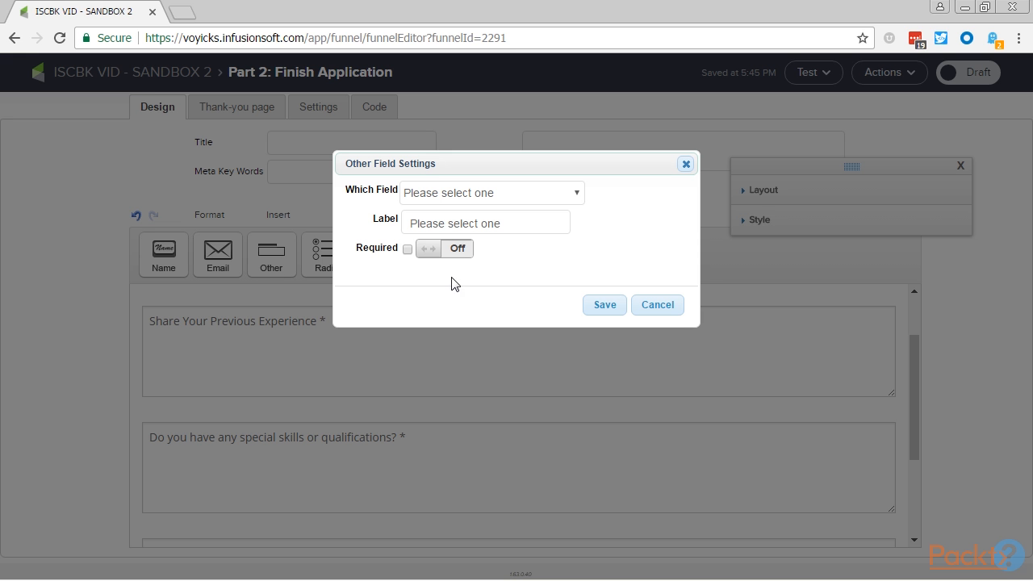
pyautogui.click(510, 194)
pyautogui.click(489, 311)
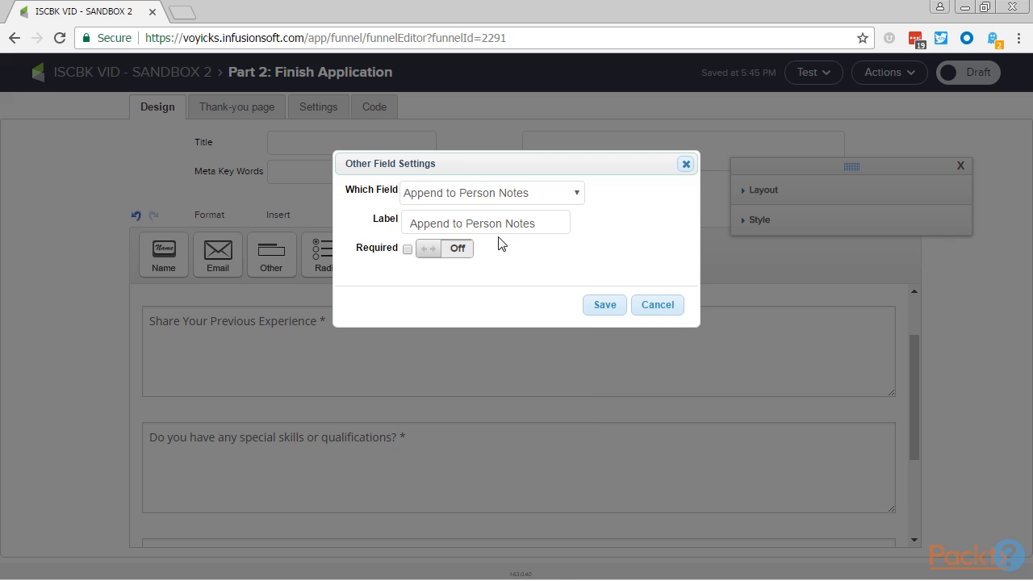
pyautogui.tripleClick(501, 225)
pyautogui.write('Why do you want to work with us')
pyautogui.click(466, 250)
pyautogui.click(460, 248)
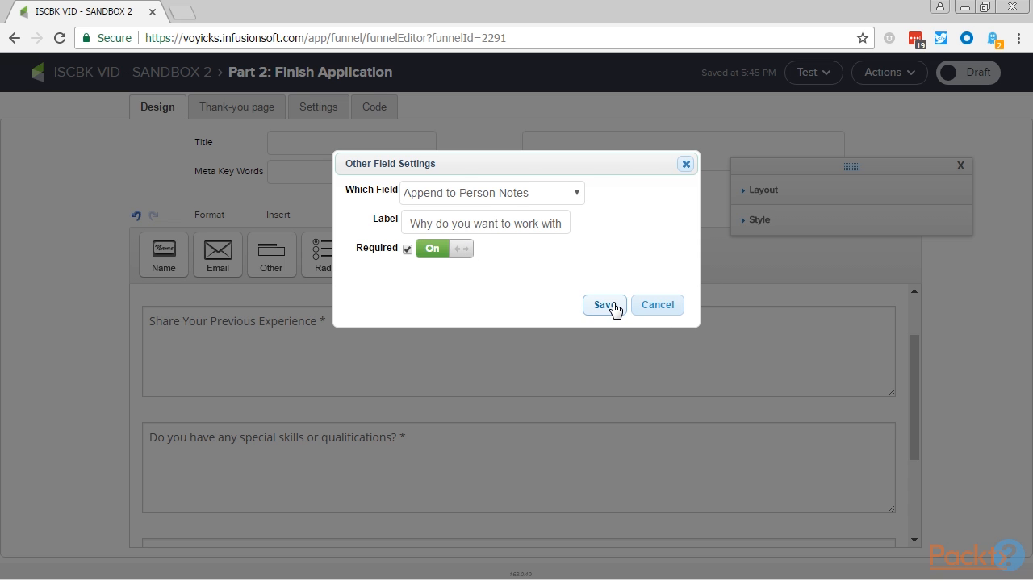
pyautogui.click(610, 307)
# - Set the submit button's label to "Submit Employment Application"
pyautogui.click(498, 505)
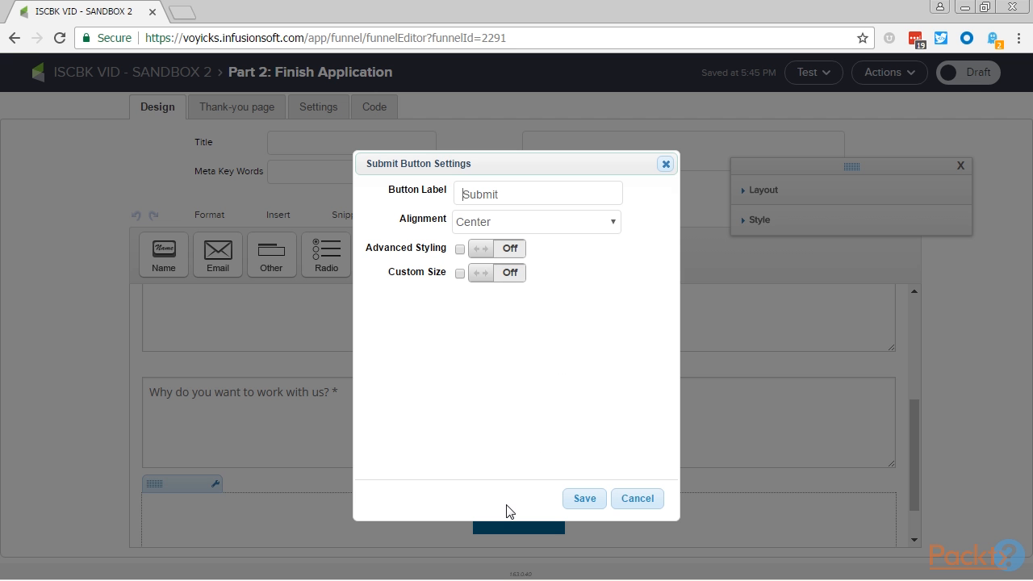
pyautogui.write('Employment Application')
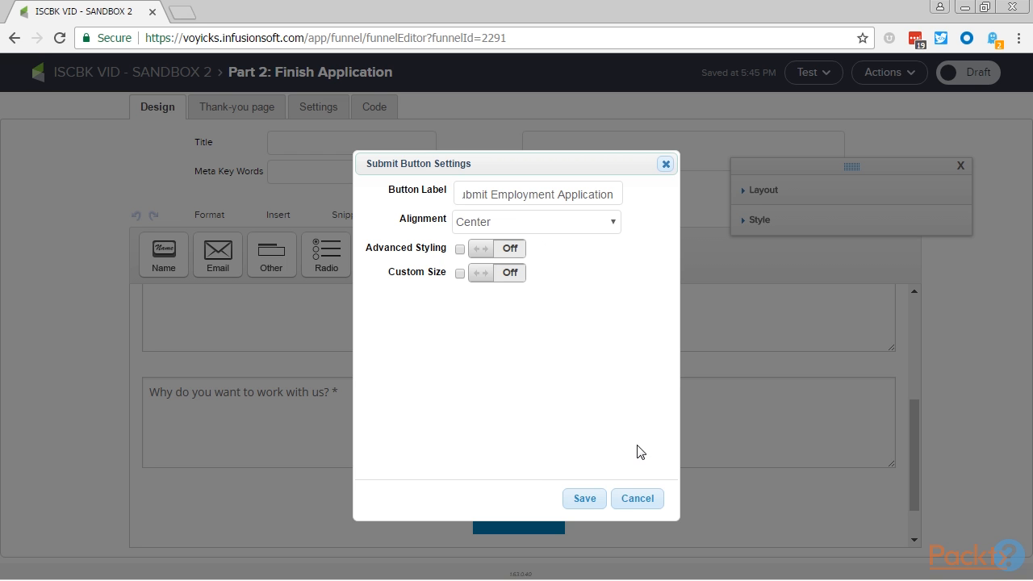
pyautogui.click(600, 499)
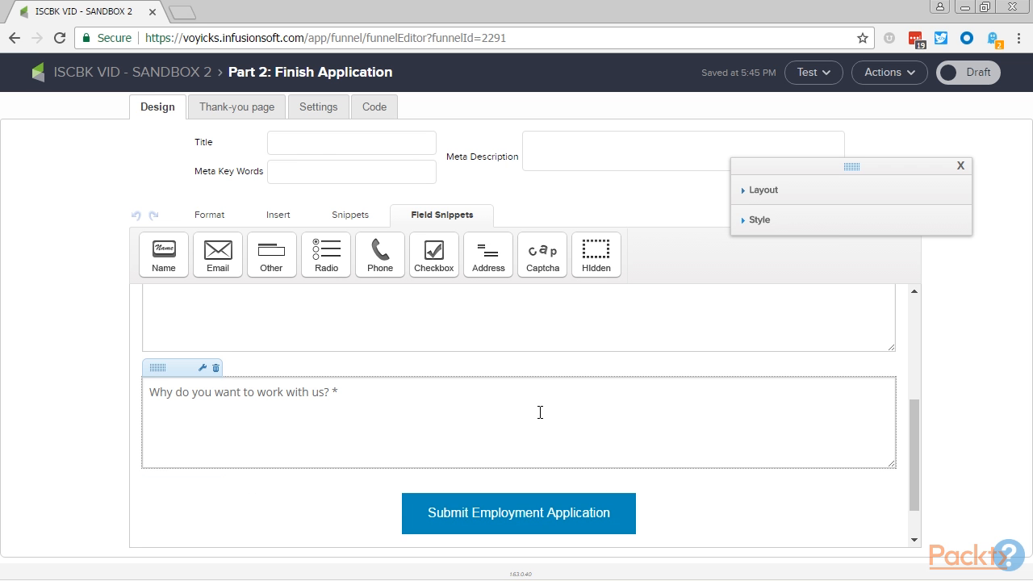
# - Change the thank-you page message to "Thanks for applying ~Contact.FirstName~! We will contact you shortly to schedule an interview."
pyautogui.scroll(5, 540, 412)
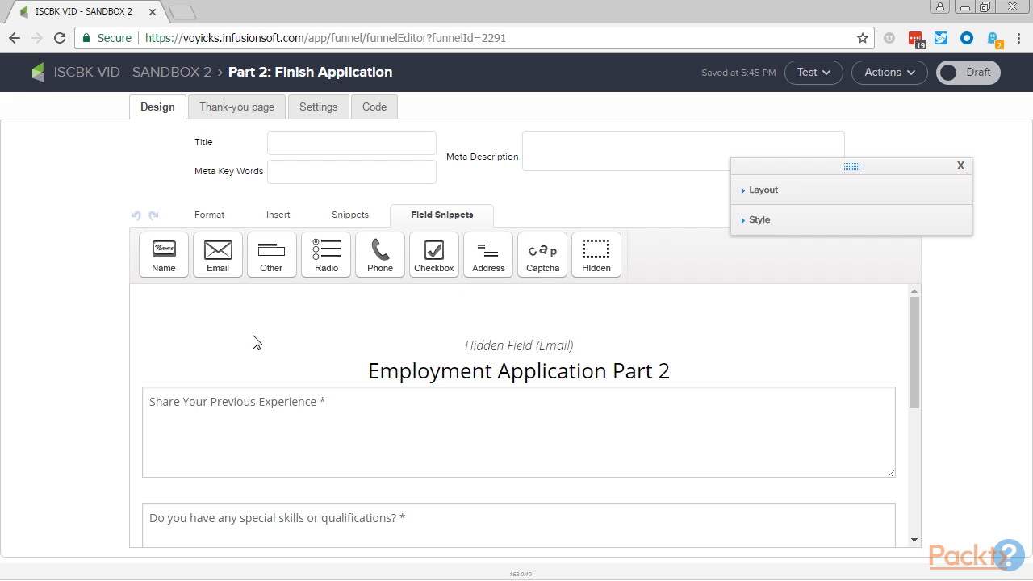
pyautogui.click(217, 115)
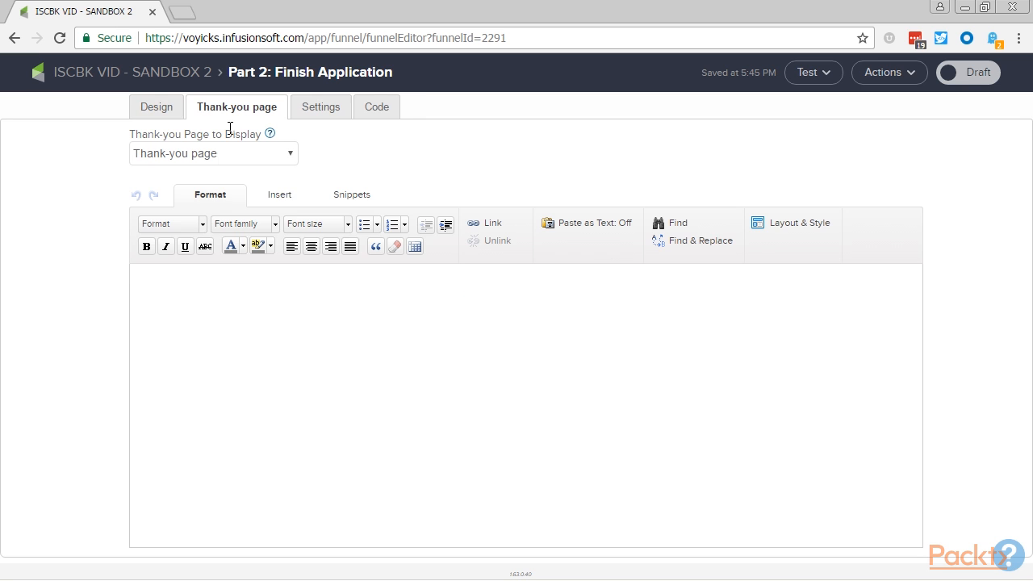
pyautogui.click(345, 355)
pyautogui.write('for app')
pyautogui.write('lying ~Contact.FirstName~! We will contact you shortly.')
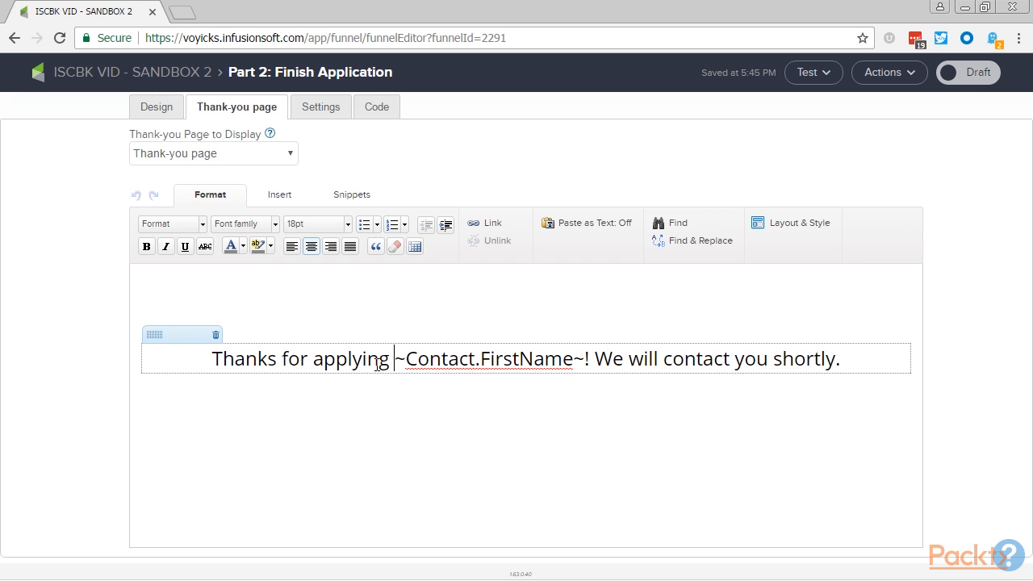
pyautogui.press('End')
pyautogui.press('BackSpace')
pyautogui.write('to schedule ')
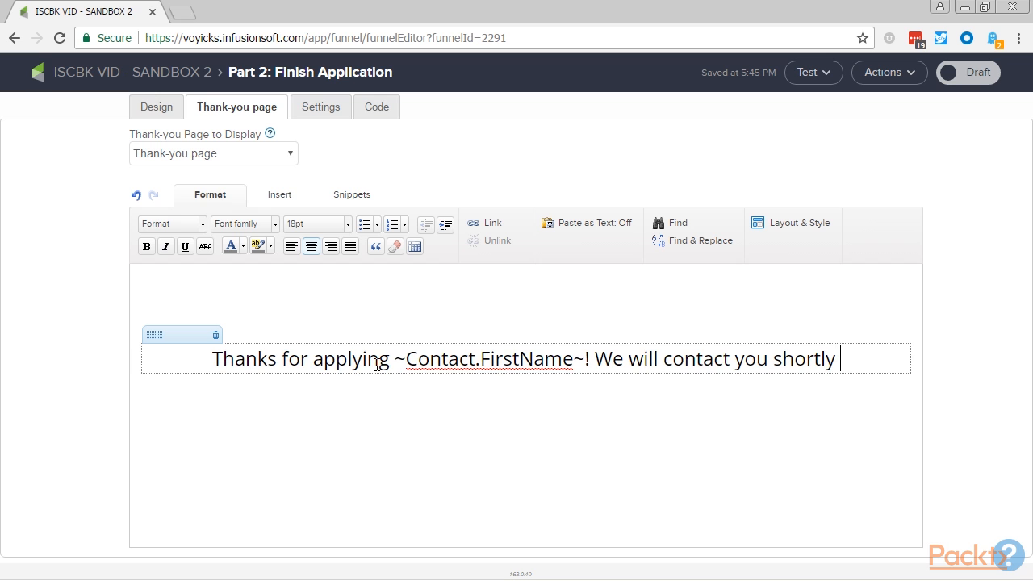
pyautogui.write('an interview.')
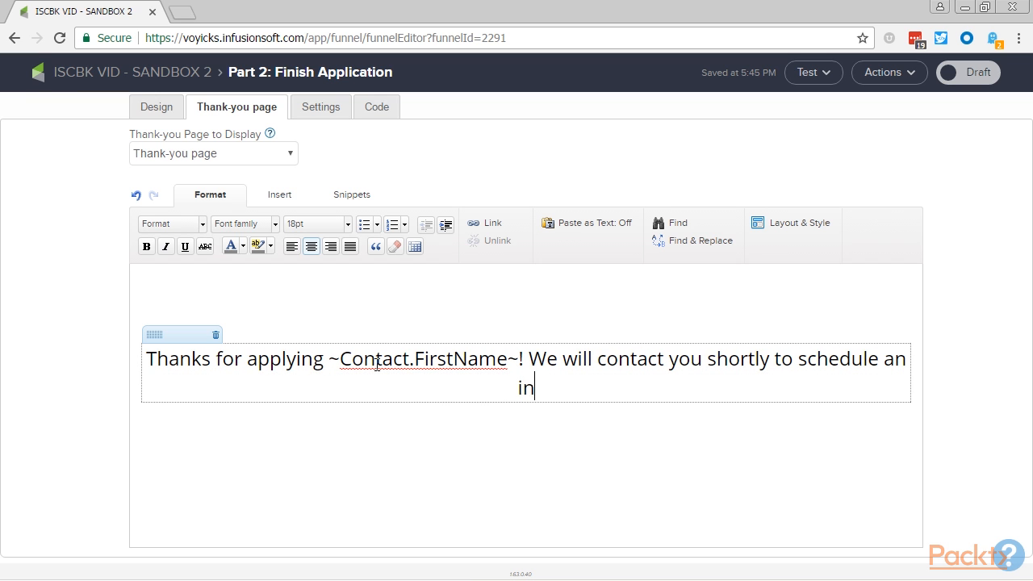
# - Split the thank-you message after the first name greeting, leaving a blank line before "We will contact you shortly to schedule an interview."
pyautogui.click(528, 358)
pyautogui.press('BackSpace')
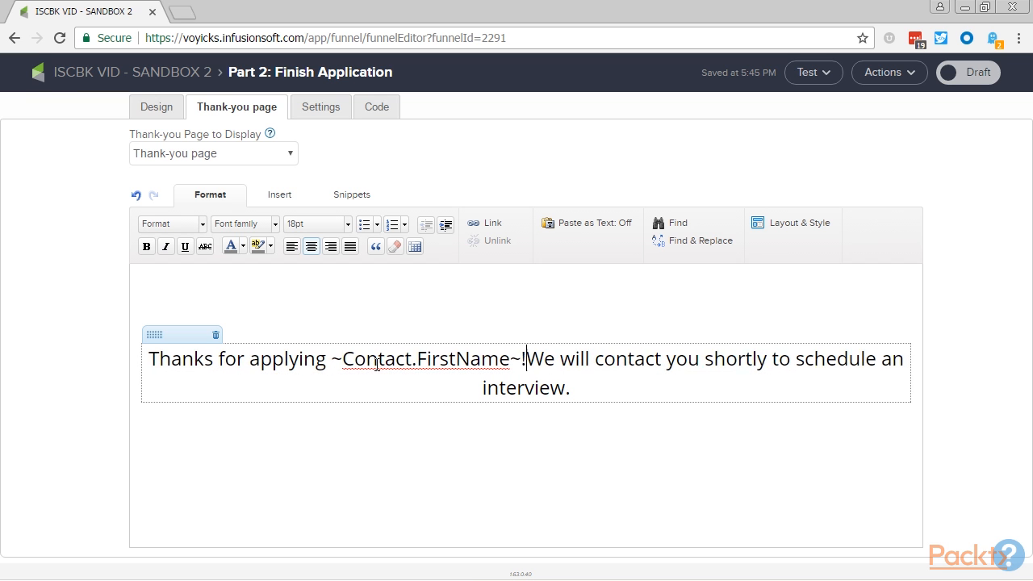
pyautogui.press('Return')
pyautogui.press('Return')
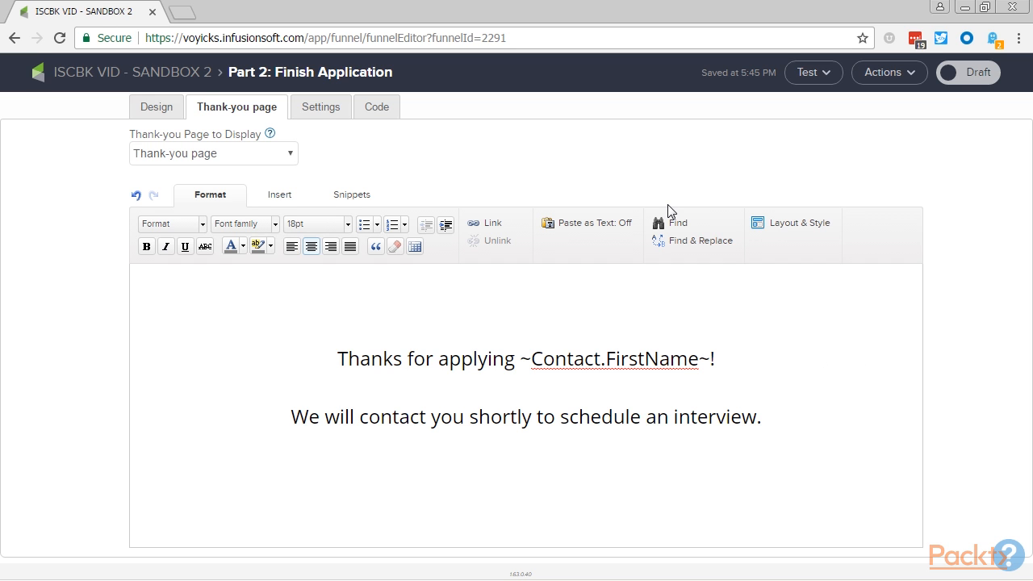
# - Enable auto-populating the form with the contact's information, mark the landing page as Ready and return to the campaign
pyautogui.click(323, 110)
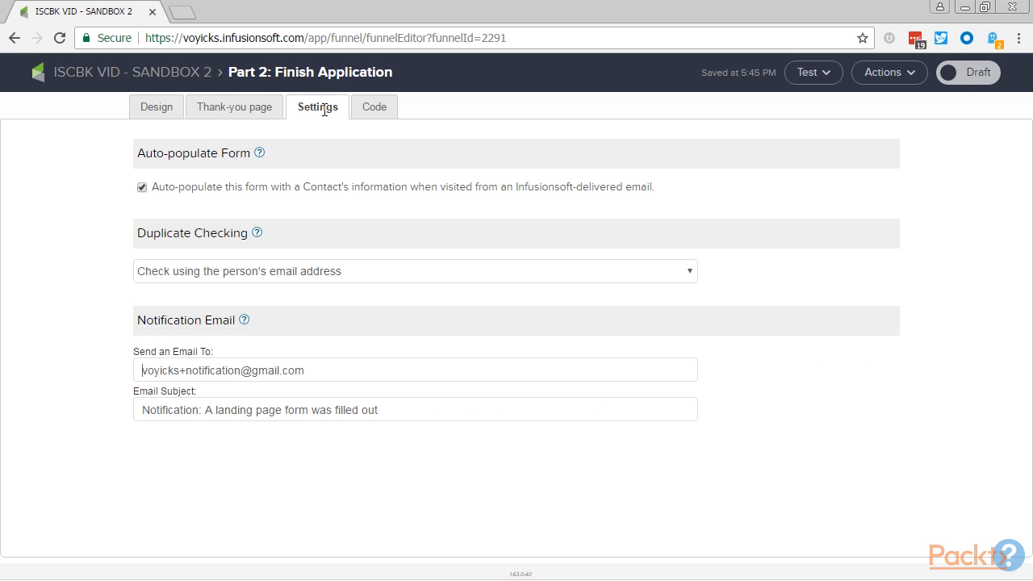
pyautogui.click(142, 189)
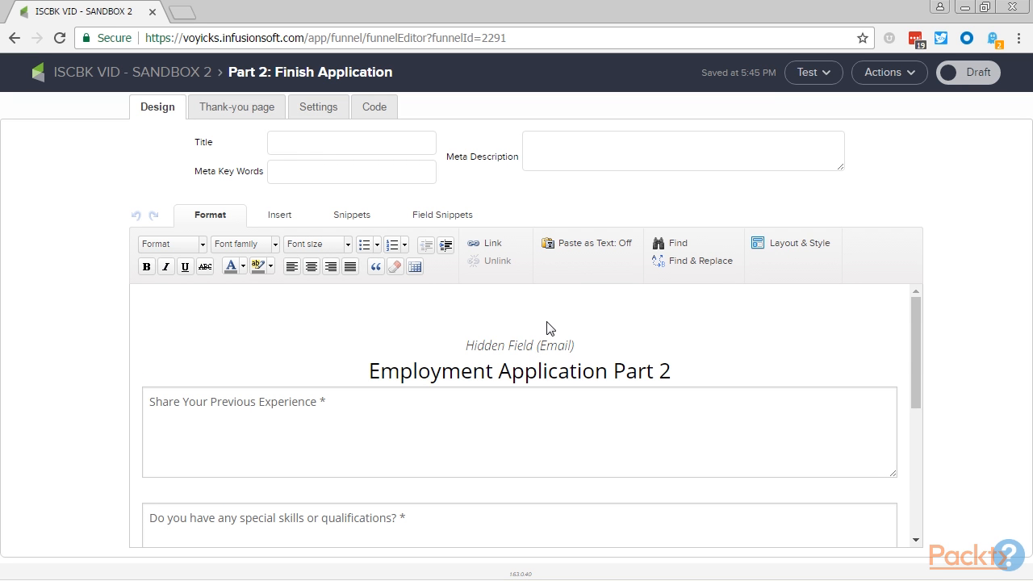
pyautogui.click(946, 72)
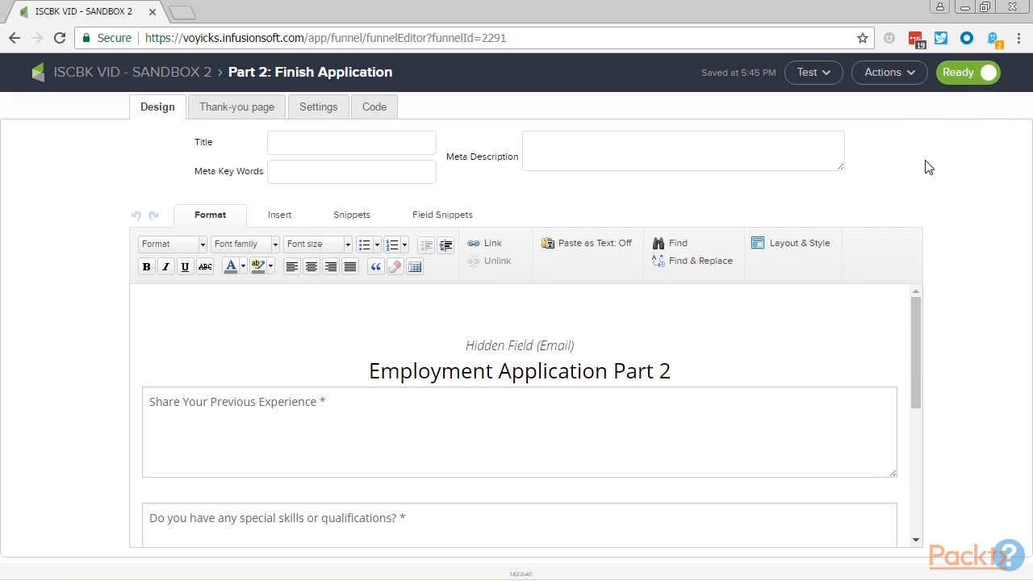
pyautogui.click(197, 75)
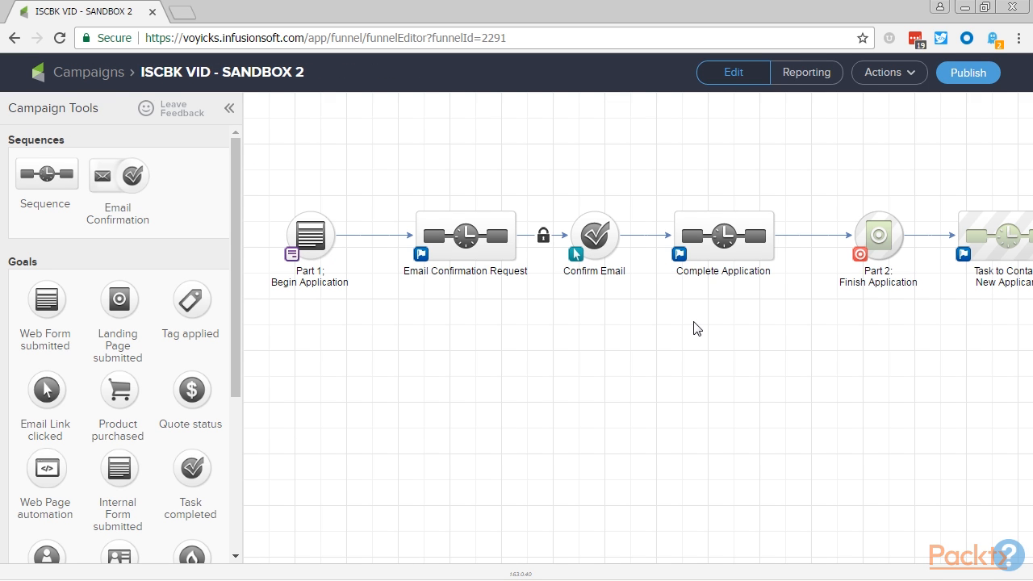
# - Publish the campaign without adding the contacts that meet its tag goals
pyautogui.click(697, 252)
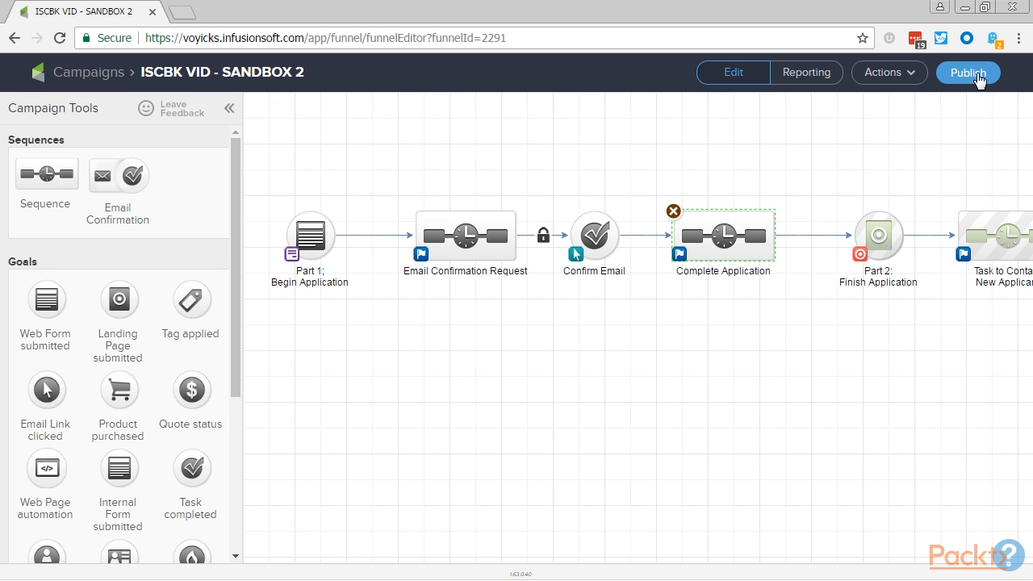
pyautogui.click(965, 72)
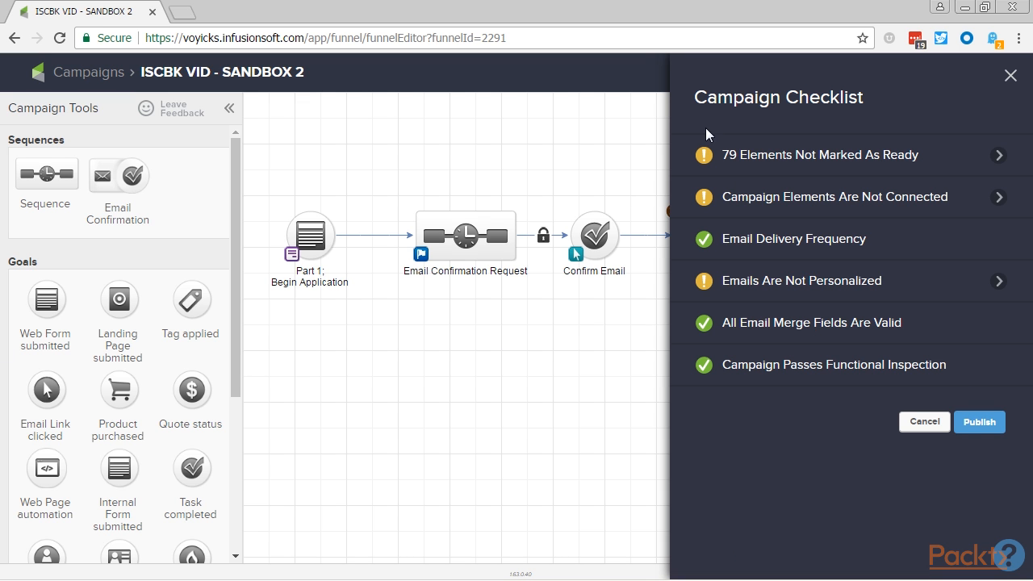
pyautogui.click(979, 422)
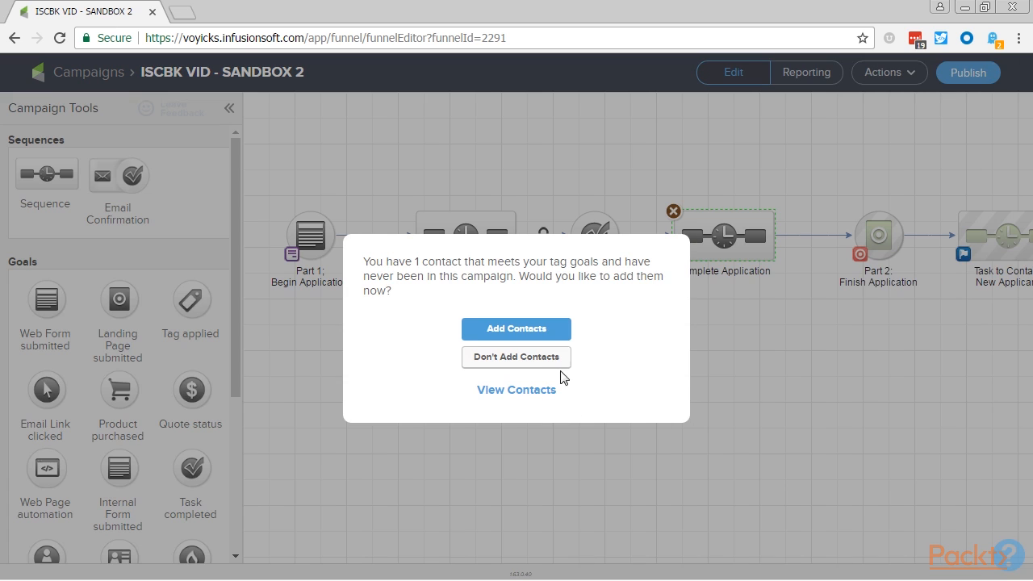
pyautogui.click(528, 361)
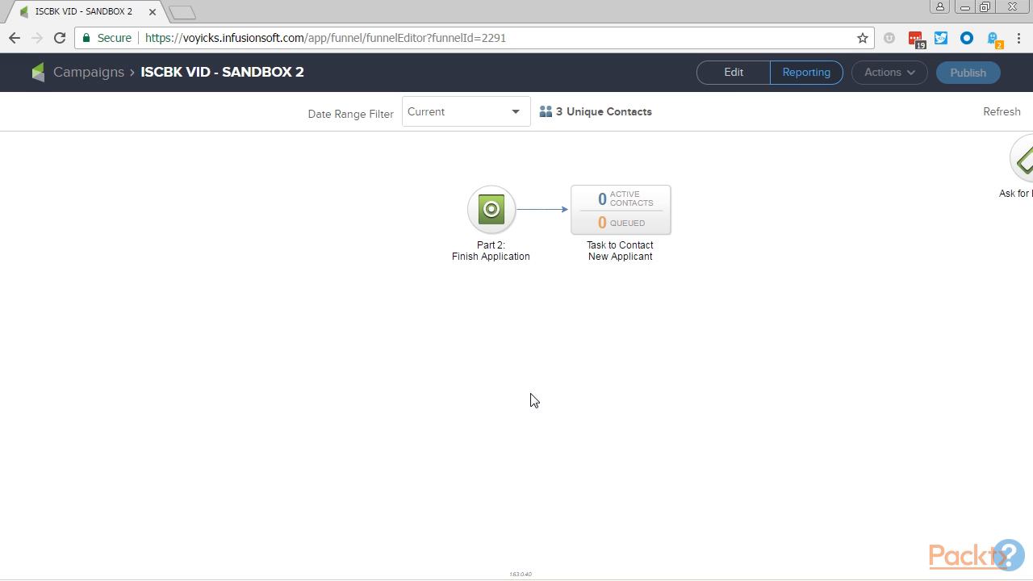
# - Add an email after Start in the Complete Application sequence and name it "Complete Application"
pyautogui.click(732, 72)
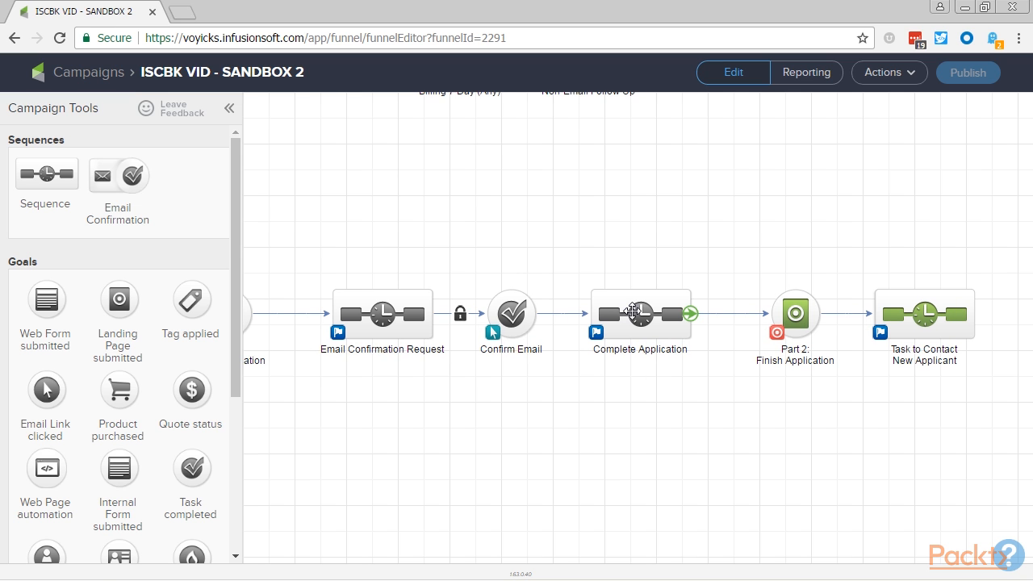
pyautogui.doubleClick(634, 312)
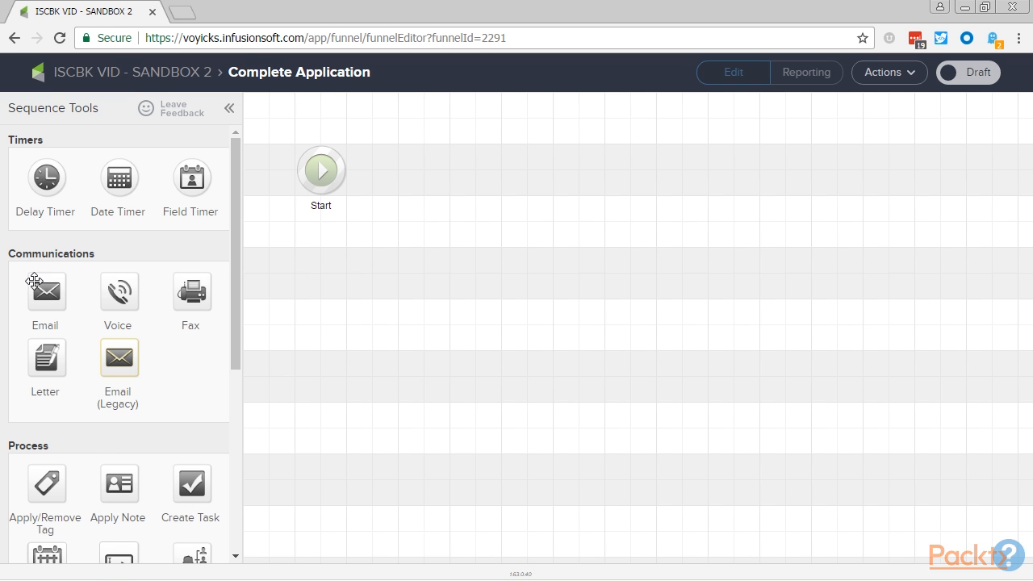
pyautogui.moveTo(34, 281); pyautogui.dragTo(410, 195)
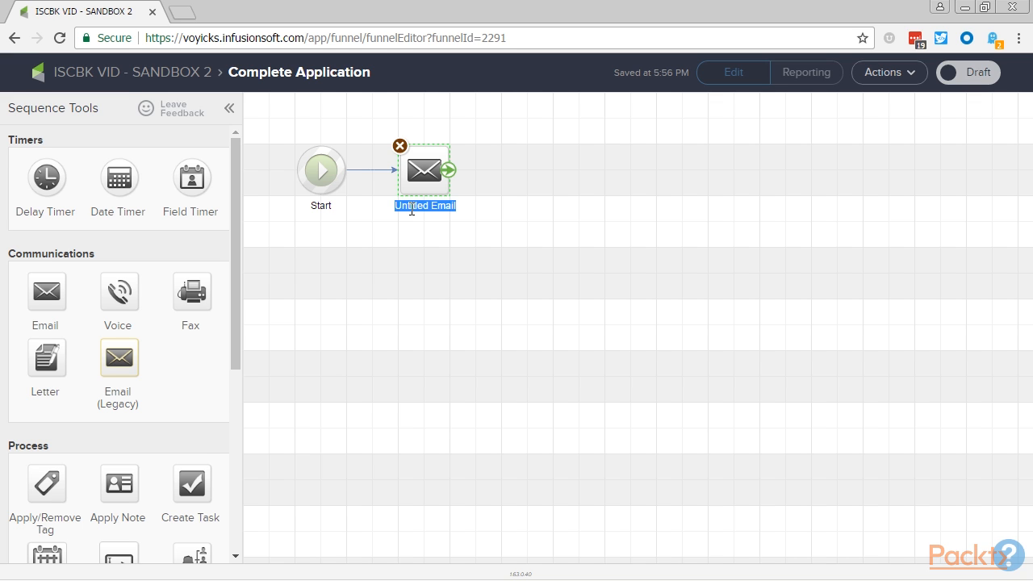
pyautogui.write('Complete A')
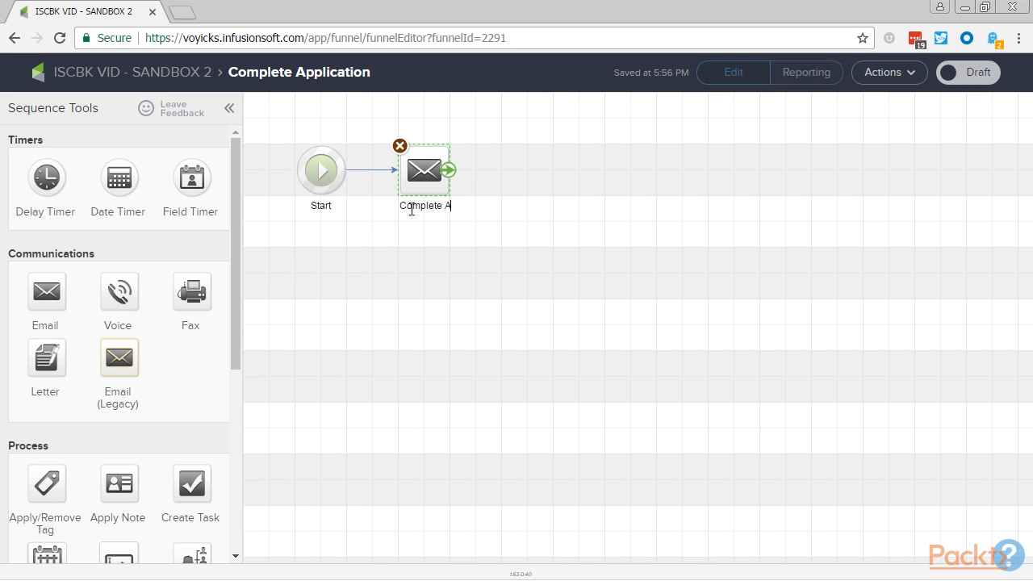
pyautogui.write('pplication')
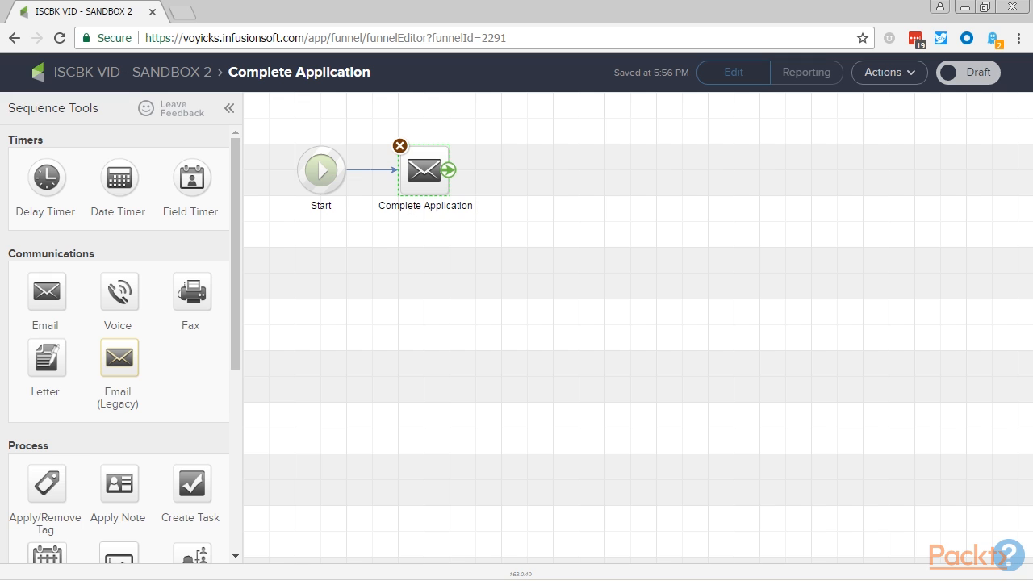
# - Create the Complete Application email as a blank email with the subject "Employment Application Part 2"
pyautogui.doubleClick(425, 174)
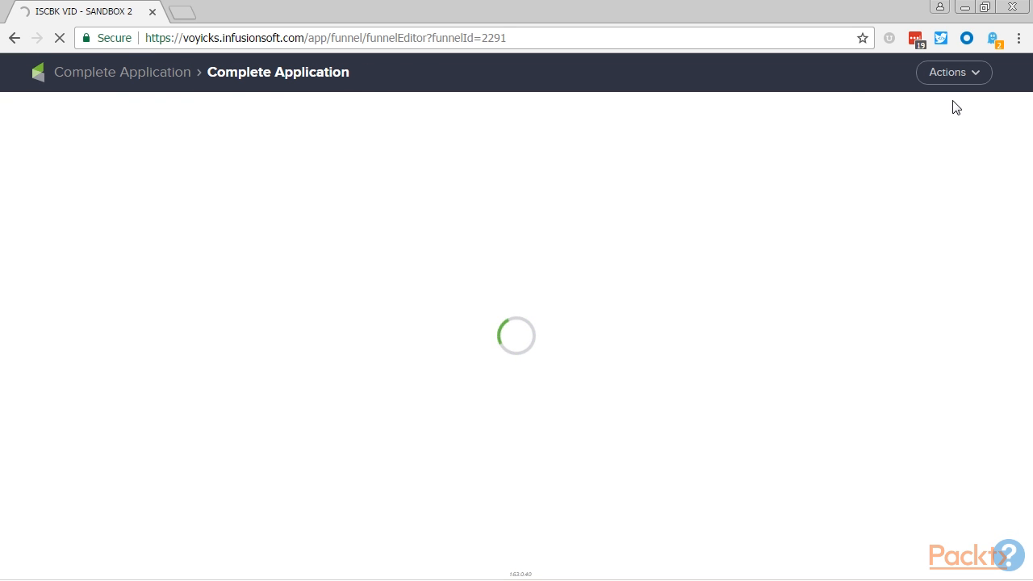
pyautogui.click(961, 76)
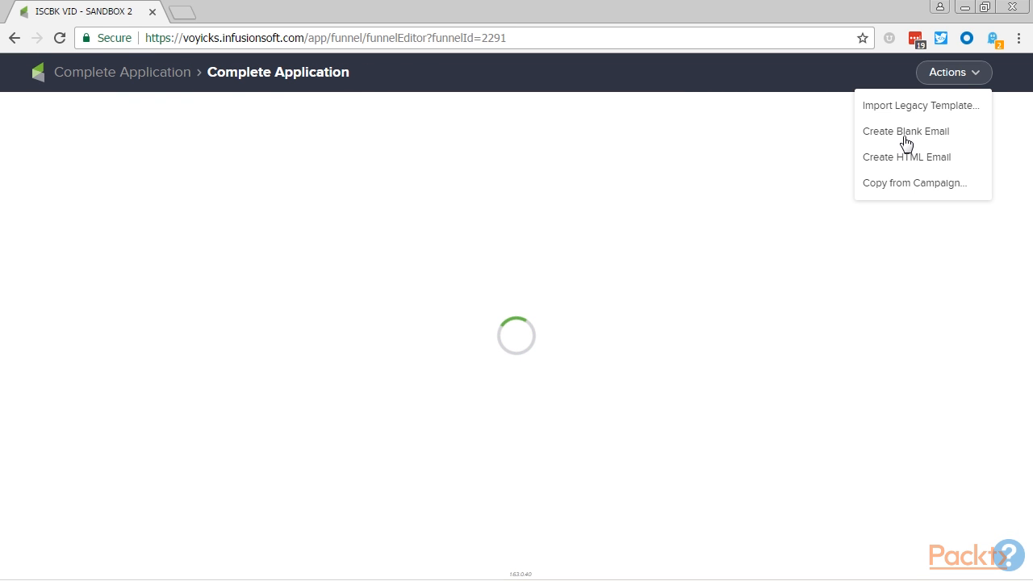
pyautogui.click(905, 133)
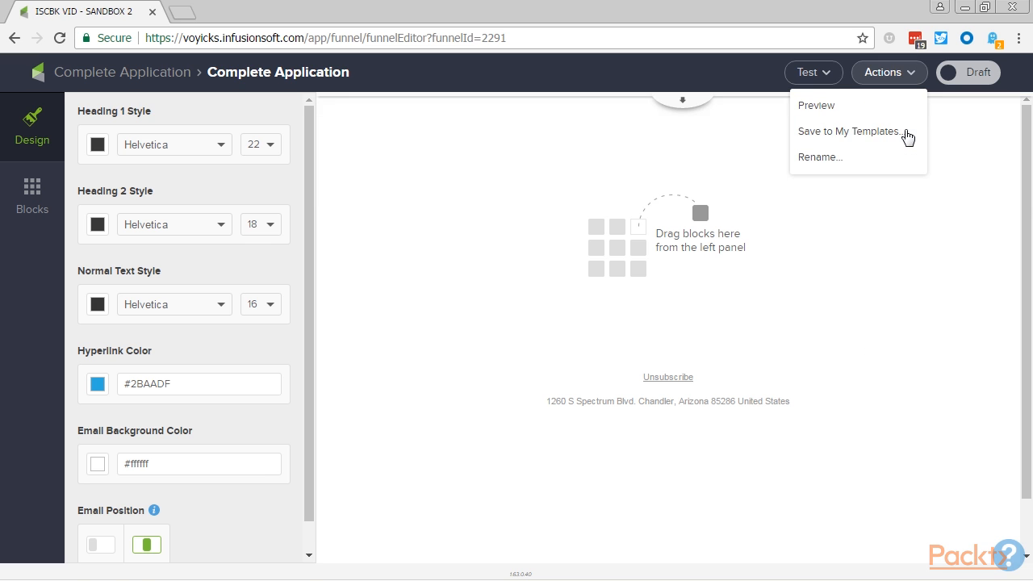
pyautogui.click(686, 104)
pyautogui.click(609, 181)
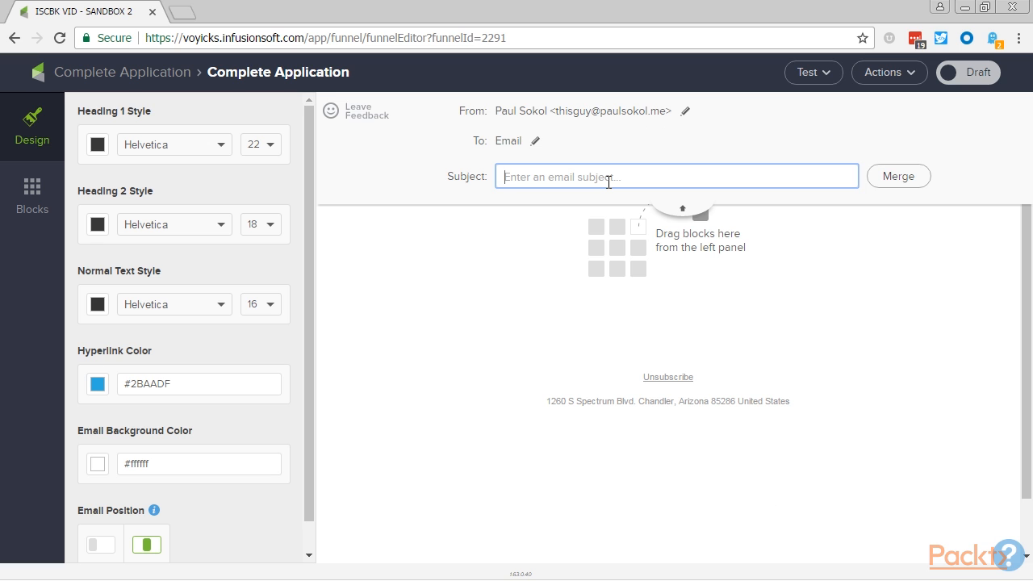
pyautogui.write('Employment Application Part 2')
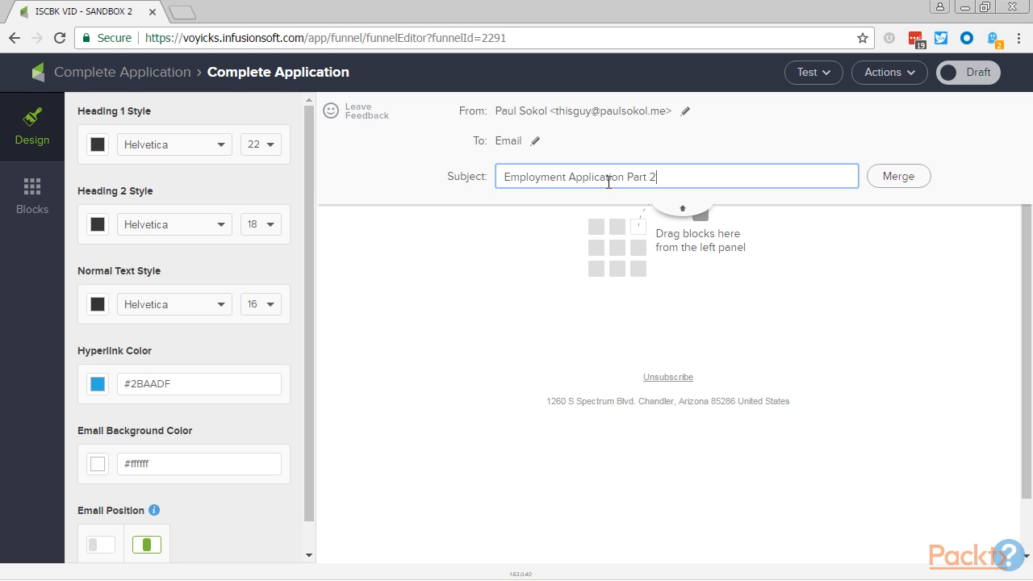
# - Add a text block to the email reading "Thanks for confirming your email address ~Contact.FirstName~!", using the first name merge field
pyautogui.click(32, 202)
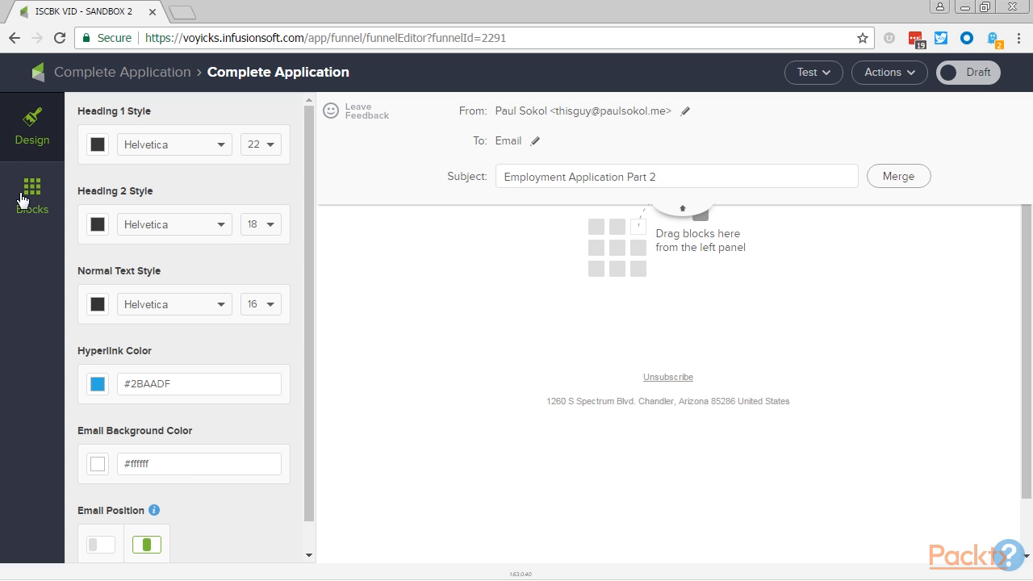
pyautogui.moveTo(83, 148); pyautogui.dragTo(683, 205)
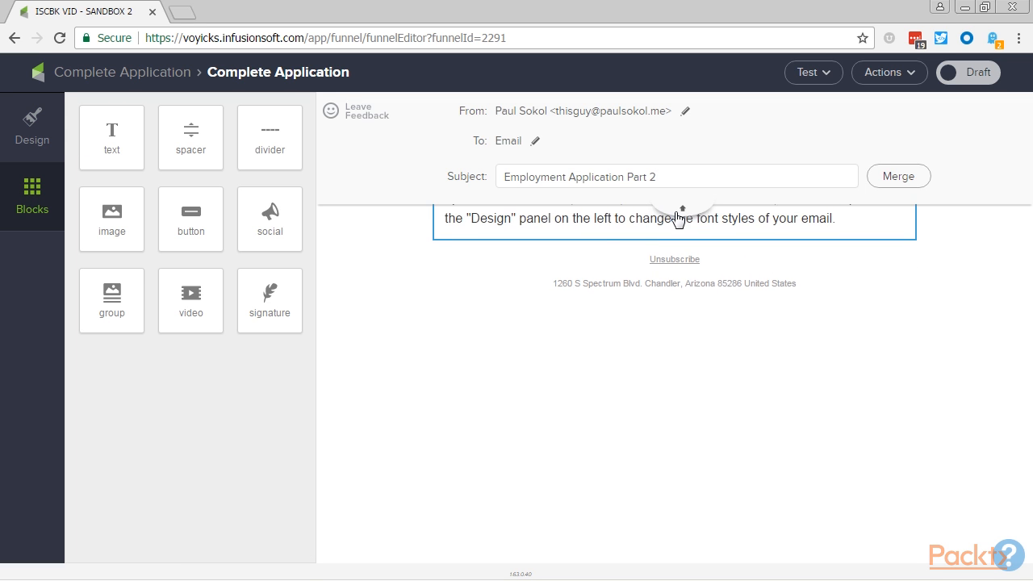
pyautogui.click(606, 217)
pyautogui.tripleClick(610, 213)
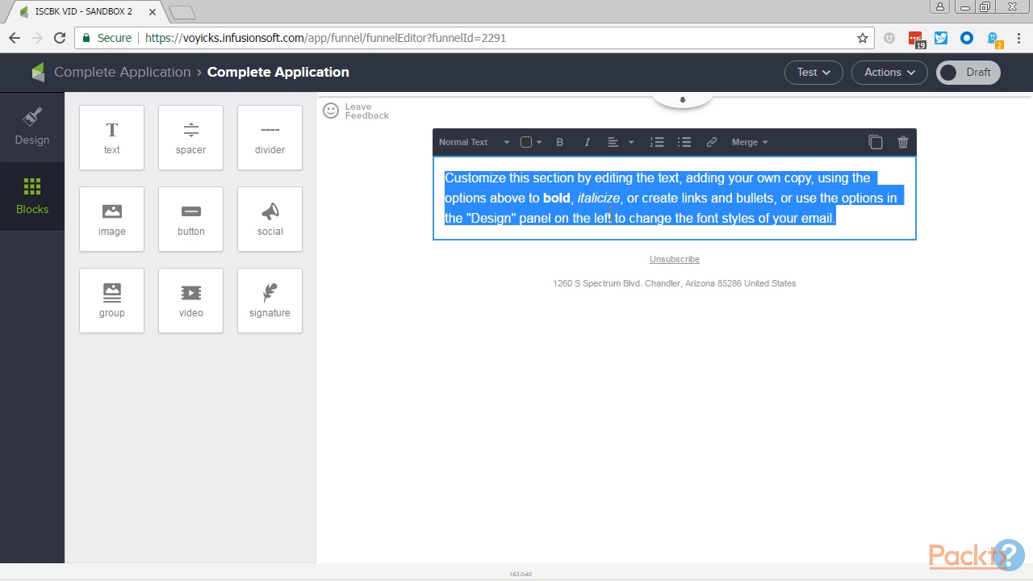
pyautogui.write('Thanks for confirming your email address')
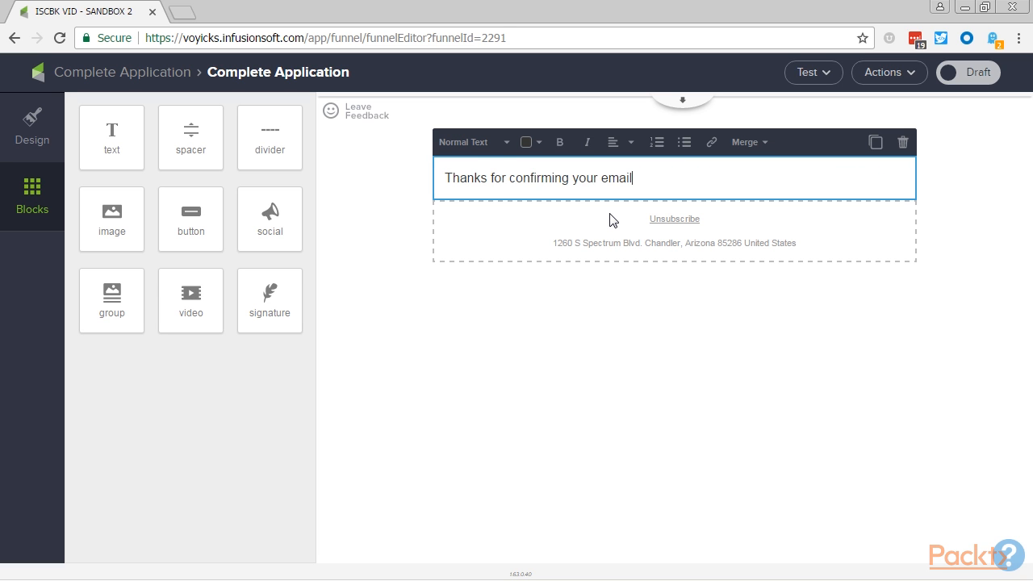
pyautogui.click(744, 142)
pyautogui.click(773, 194)
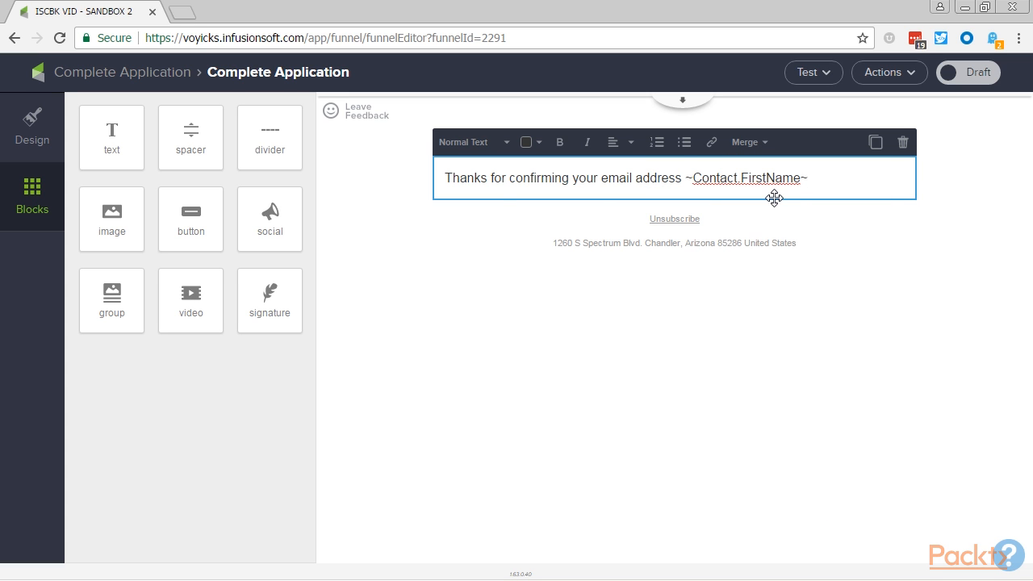
pyautogui.write('!')
# - Add a second paragraph to the email reading "To complete your employement application click here and finish part 2."
pyautogui.press('Return')
pyautogui.write('To complete your employement ')
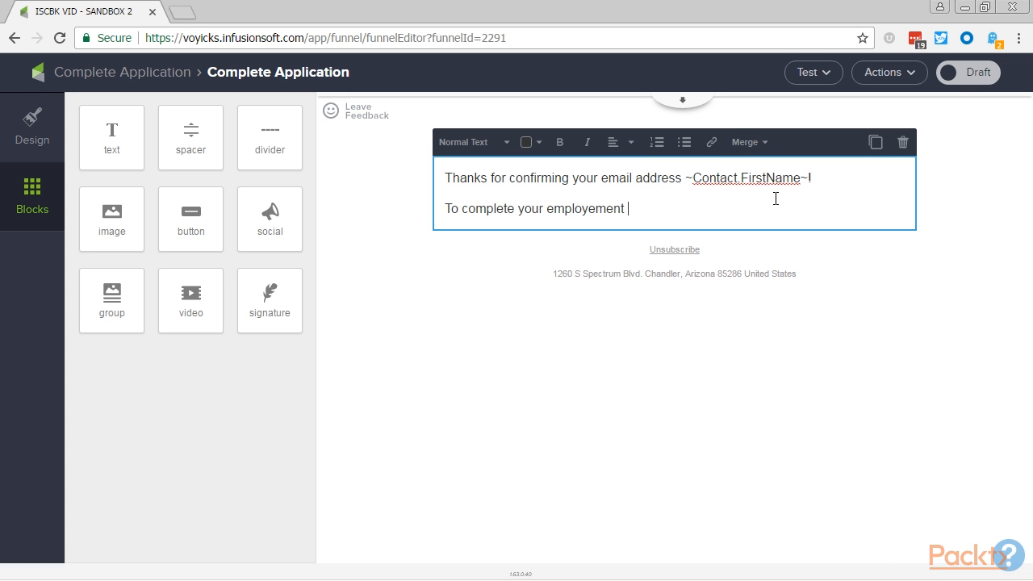
pyautogui.write('application click h')
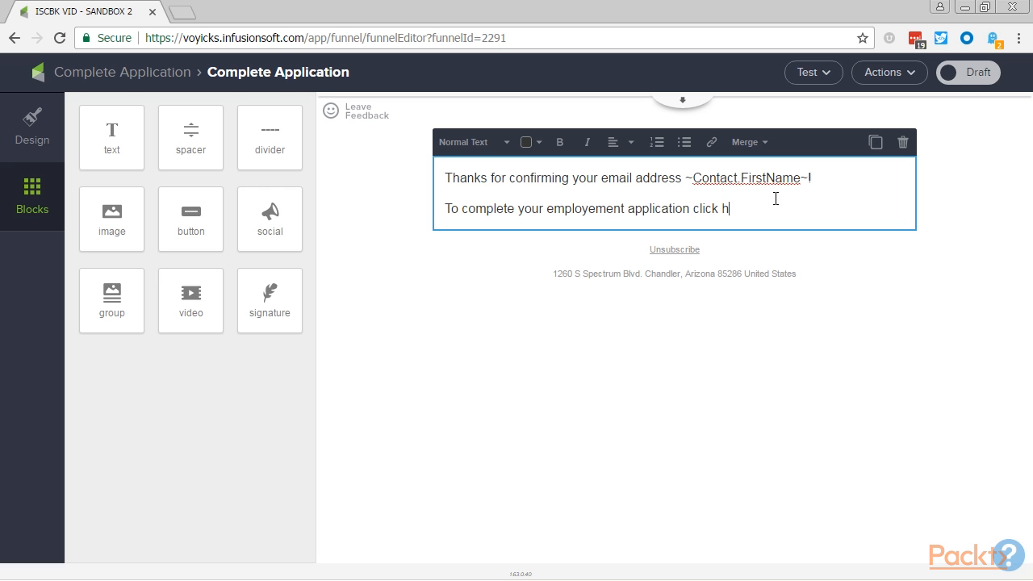
pyautogui.write('ere and finish part 2.')
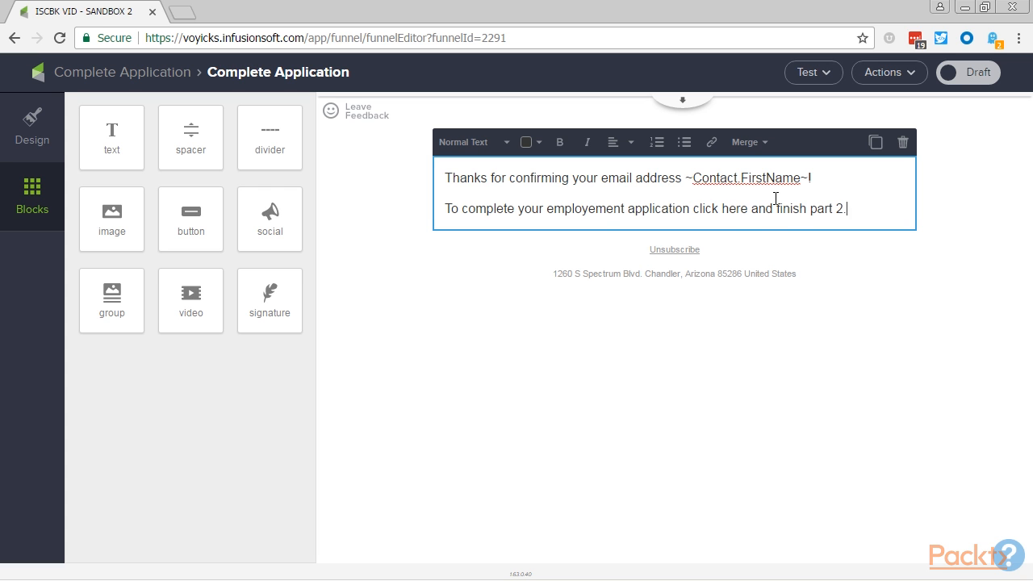
# - Add a closing to the email body reading "Have a great day," with "PLS Consulting" on the line directly below
pyautogui.press('Return')
pyautogui.press('Return')
pyautogui.write('Have a great day,')
pyautogui.hotkey('shift', 'Return')
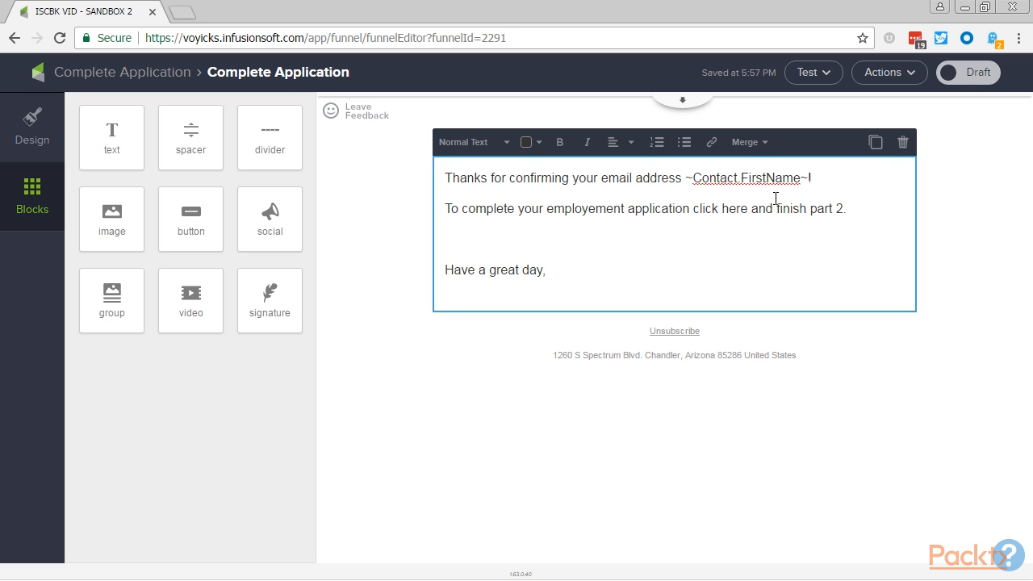
pyautogui.click(744, 144)
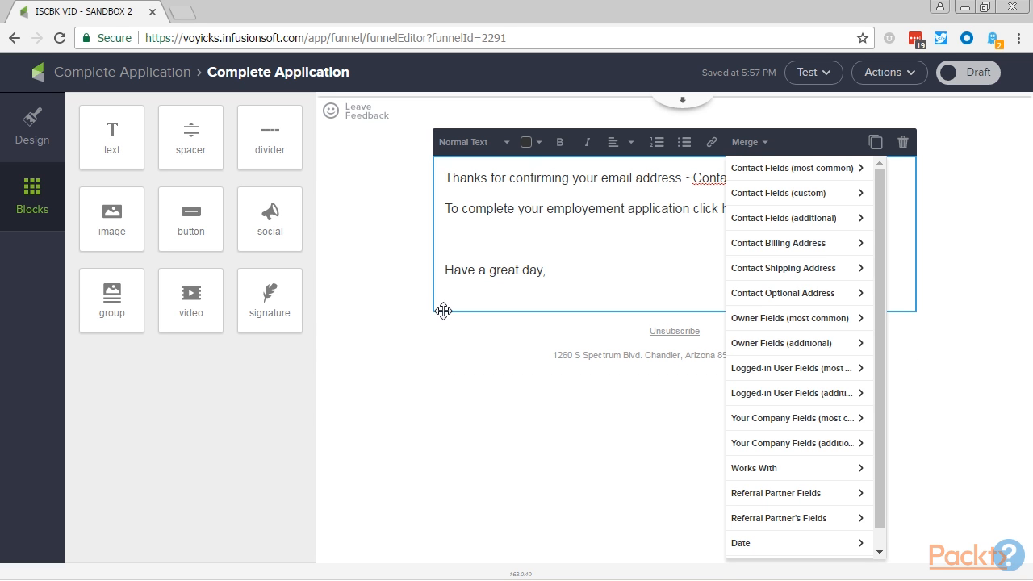
pyautogui.click(478, 293)
pyautogui.write('PLS Consulting')
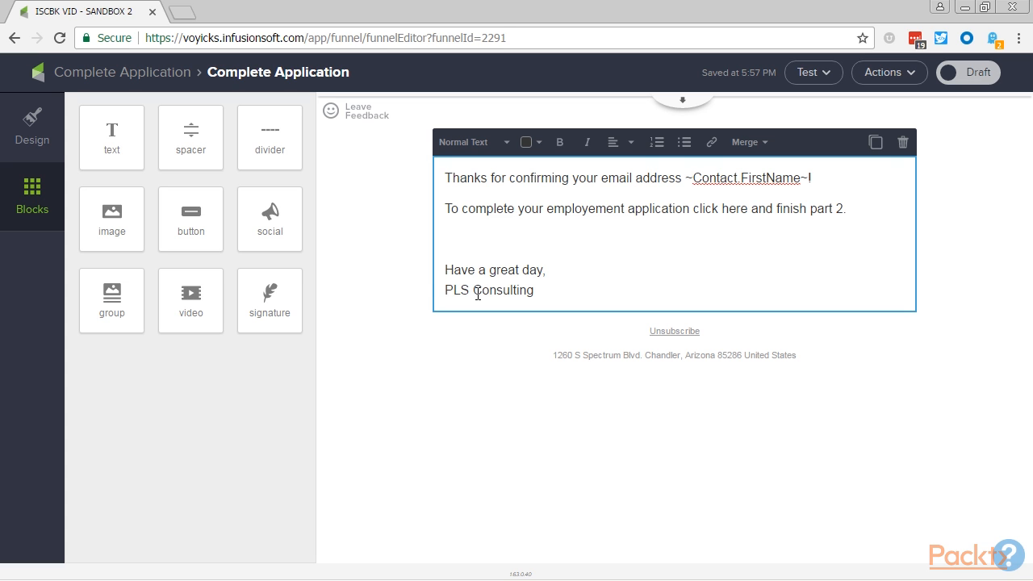
# - Link the words "click here and finish part 2" to the landing page "Part 2:~br~Finish Application"
pyautogui.moveTo(694, 209); pyautogui.dragTo(843, 205)
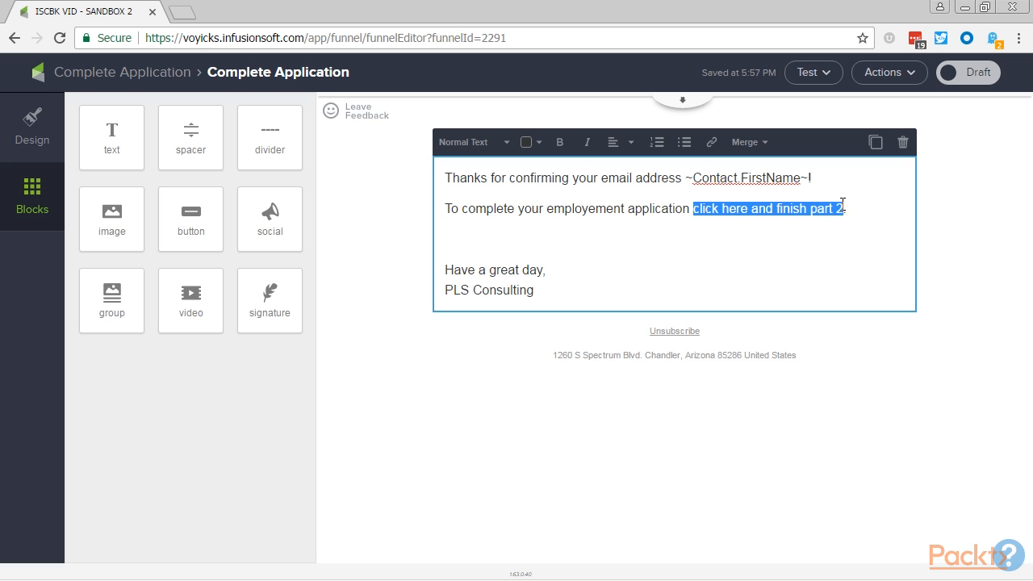
pyautogui.click(711, 142)
pyautogui.click(770, 176)
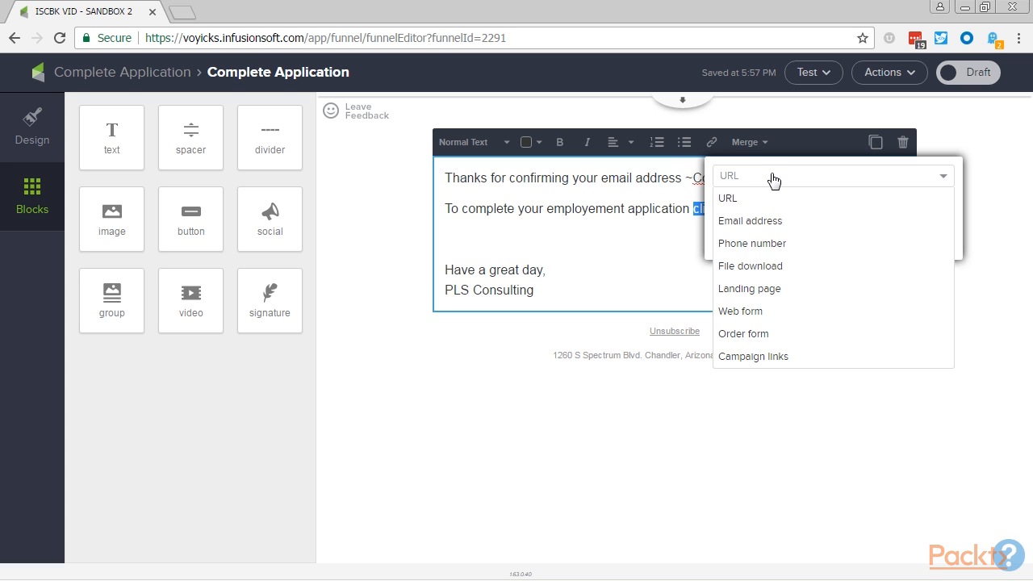
pyautogui.click(787, 293)
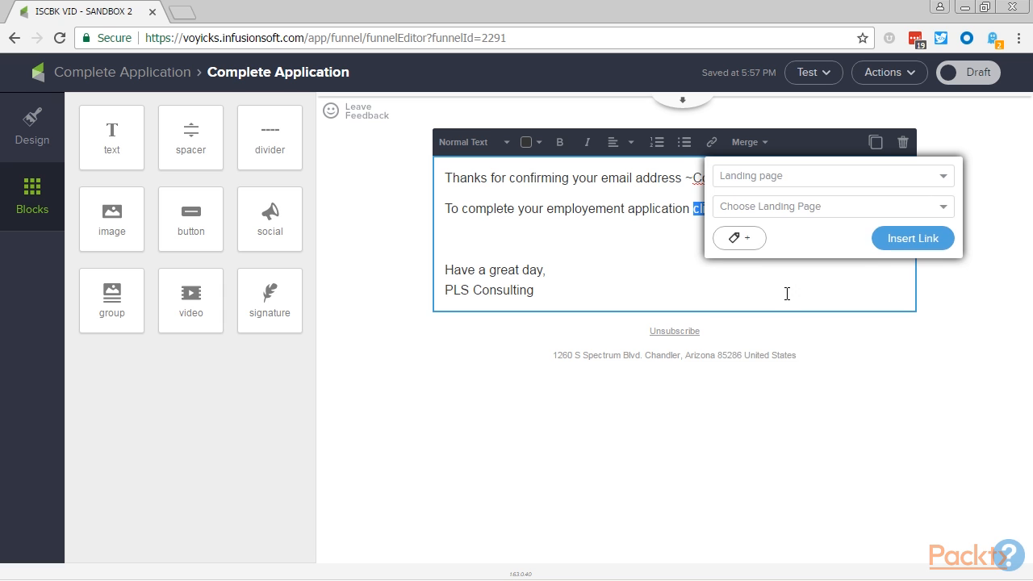
pyautogui.click(808, 213)
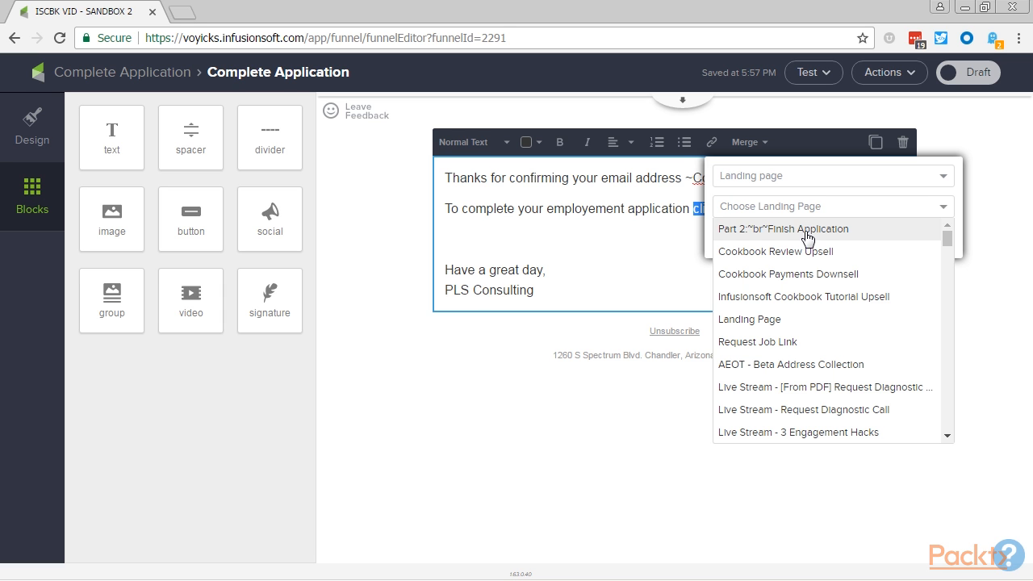
pyautogui.click(807, 232)
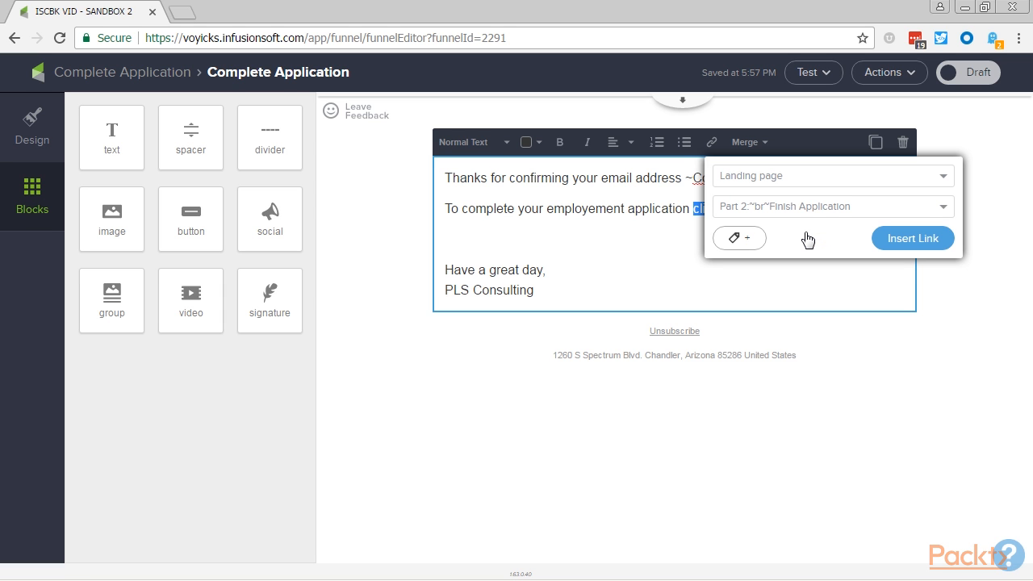
pyautogui.click(908, 240)
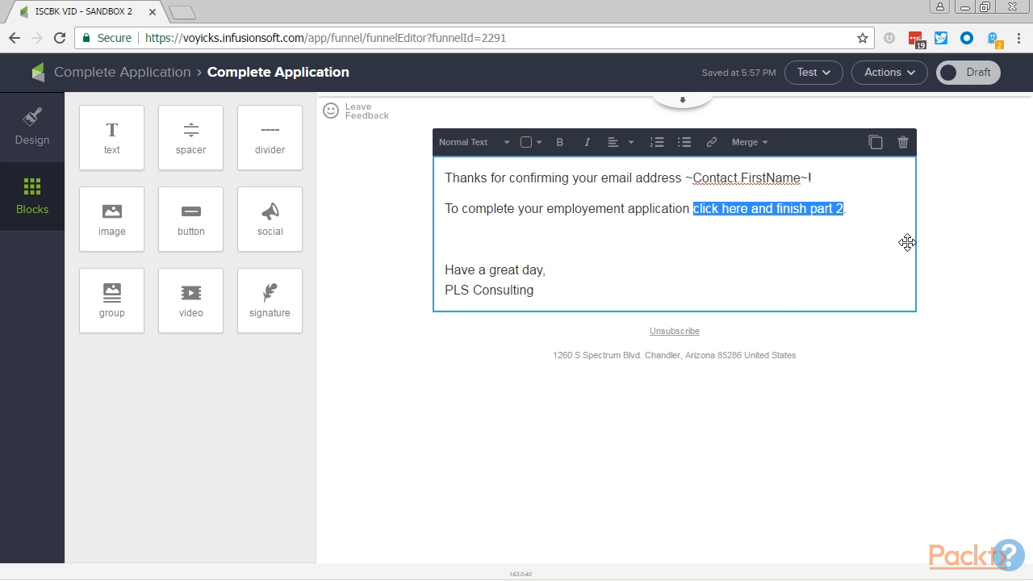
# - Correct the misspelled "employement" to "employment" in the second paragraph and mark the email as Ready
pyautogui.click(613, 220)
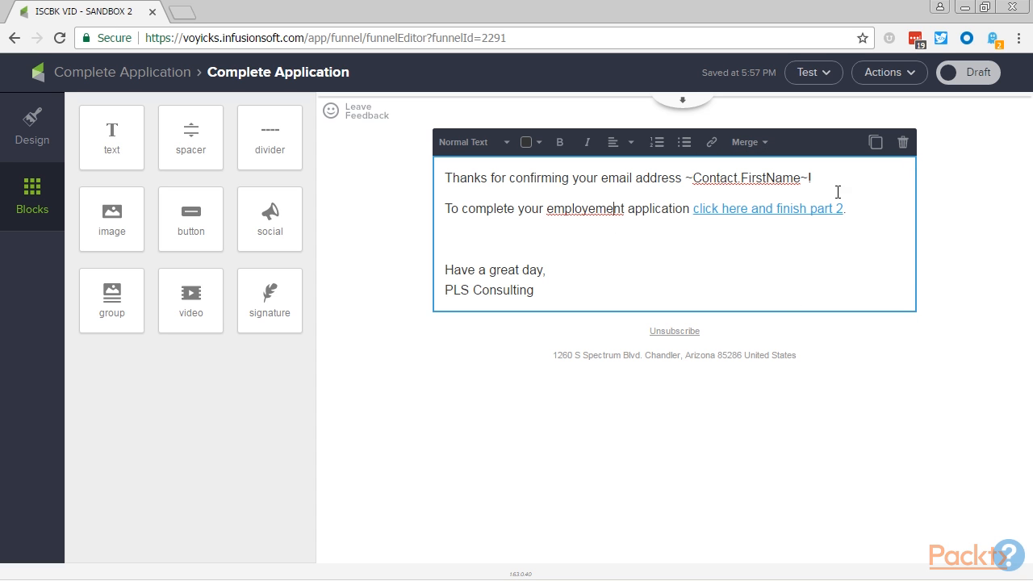
pyautogui.click(595, 210)
pyautogui.press('BackSpace')
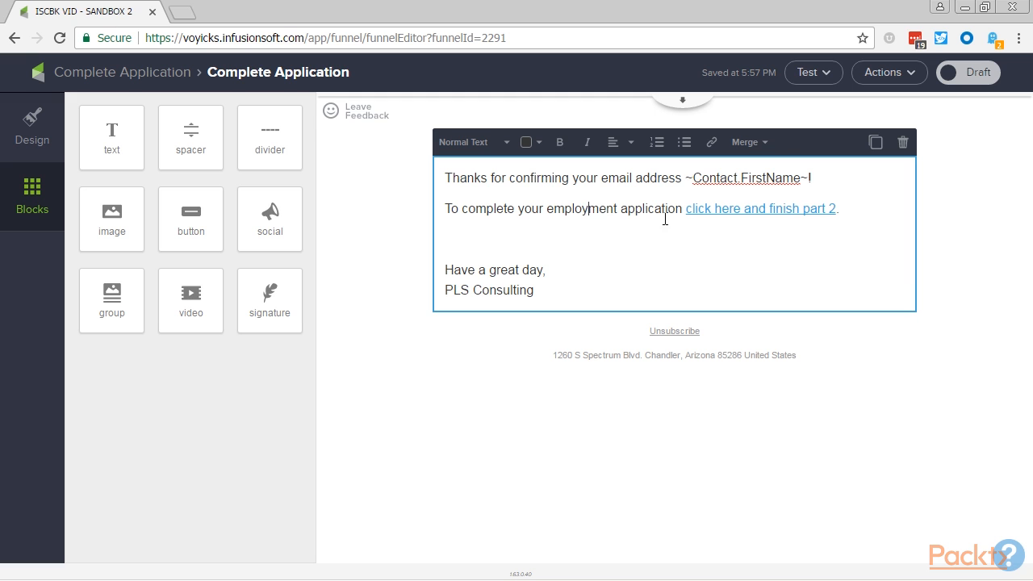
pyautogui.click(966, 263)
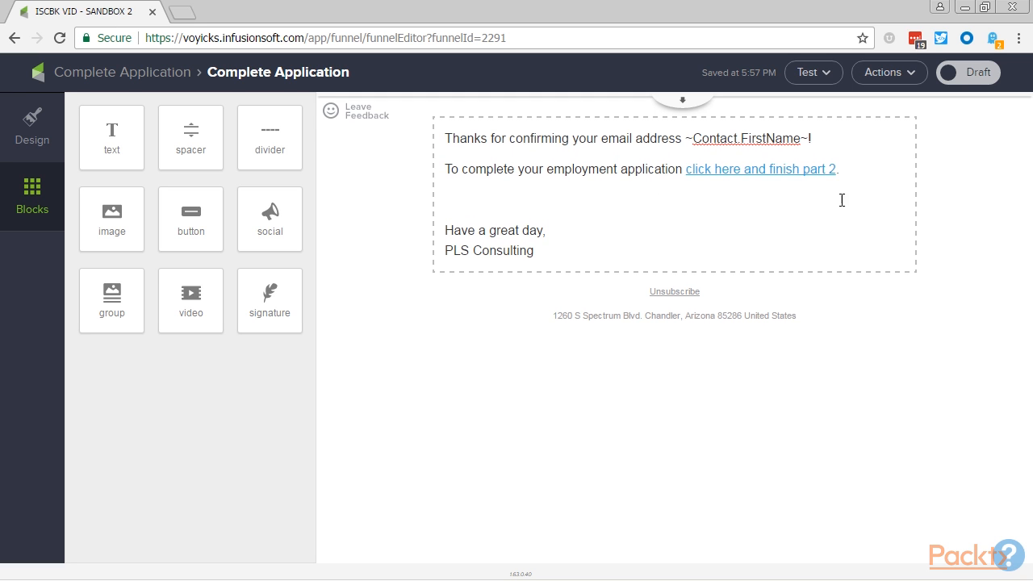
pyautogui.click(960, 78)
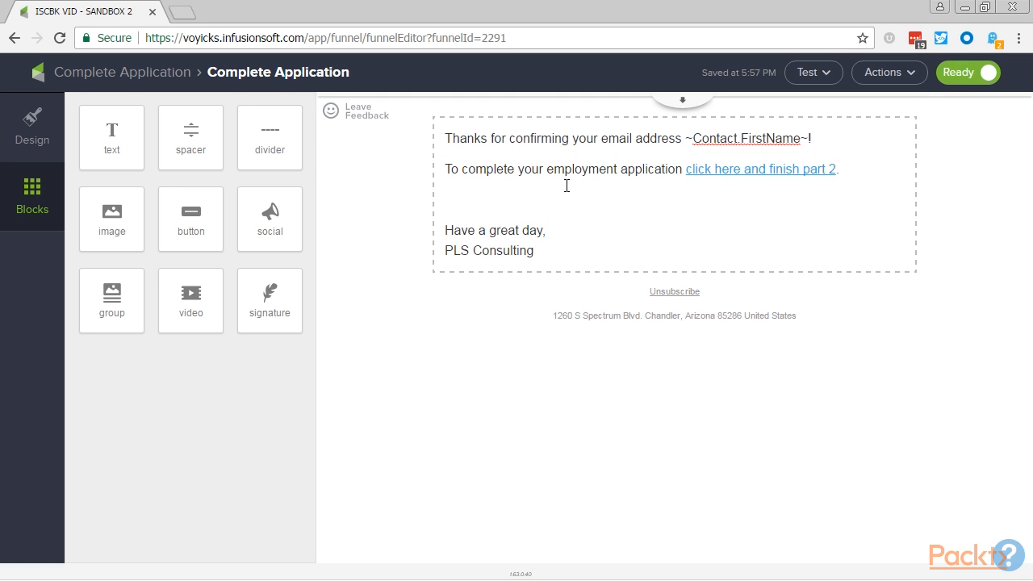
# - Open the Confirmation Email in the Email Confirmation Request sequence and set its subject to "Proceed to Step 2"
pyautogui.click(142, 76)
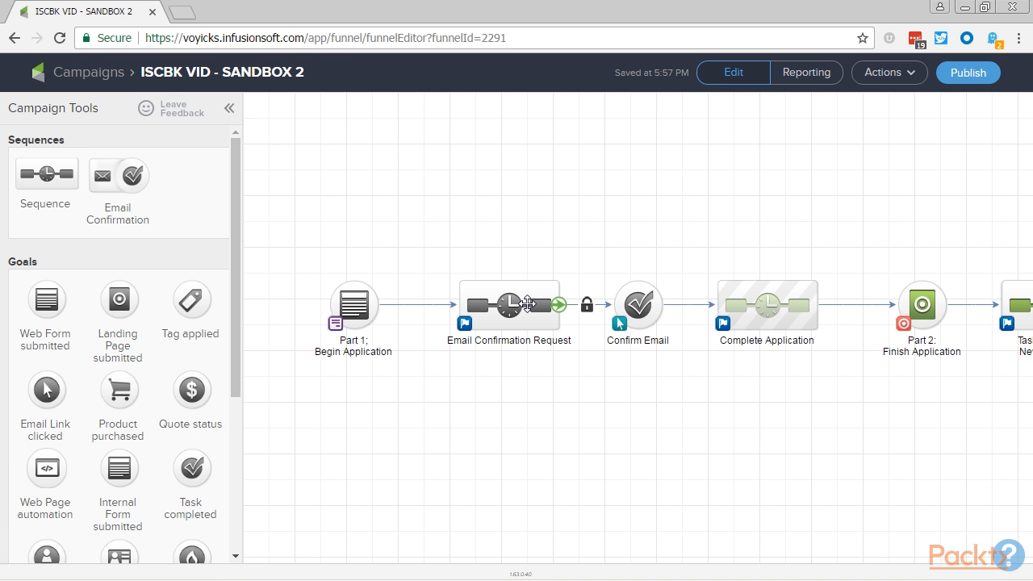
pyautogui.doubleClick(527, 304)
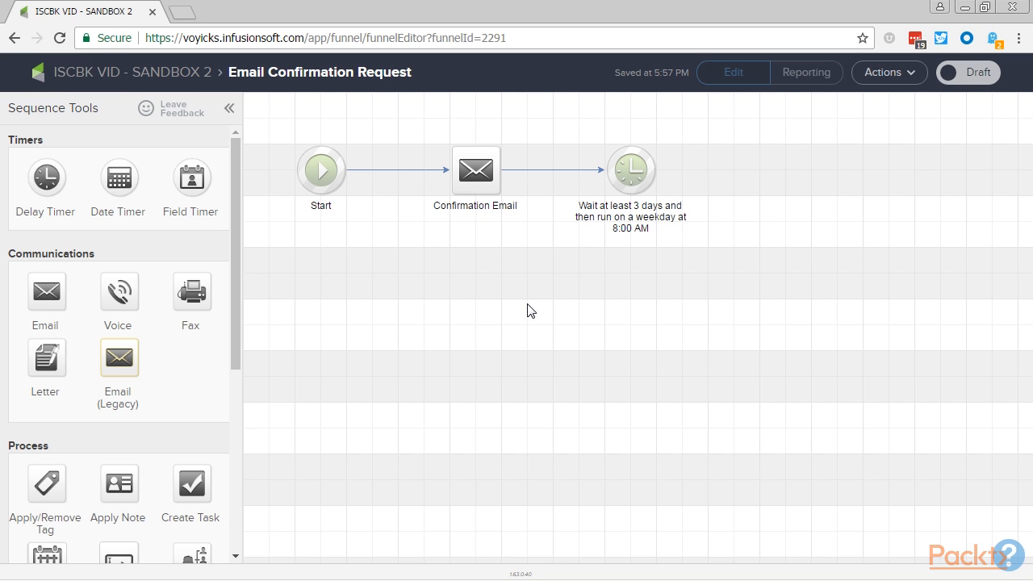
pyautogui.doubleClick(467, 180)
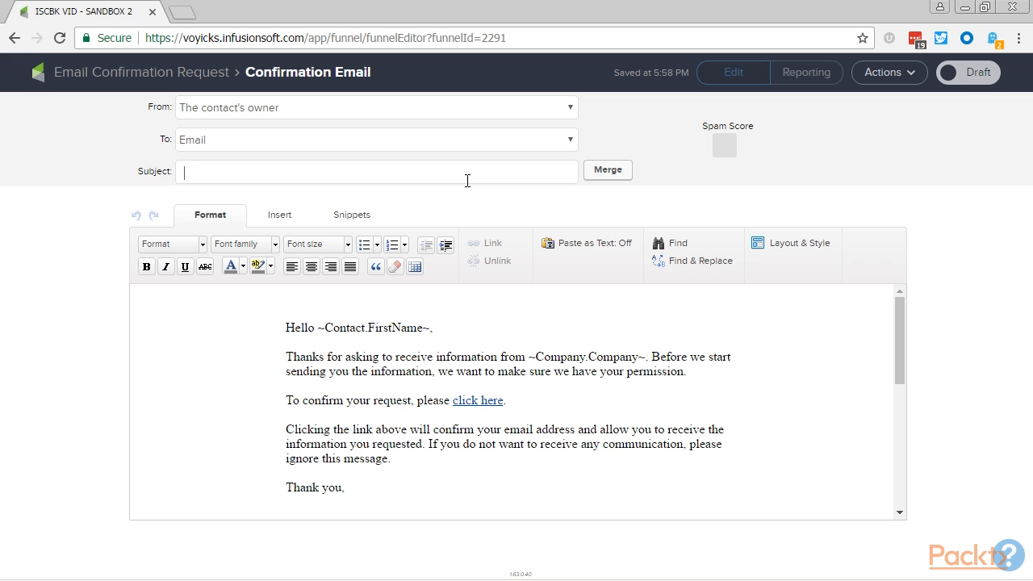
pyautogui.write('Proceed to Step 2')
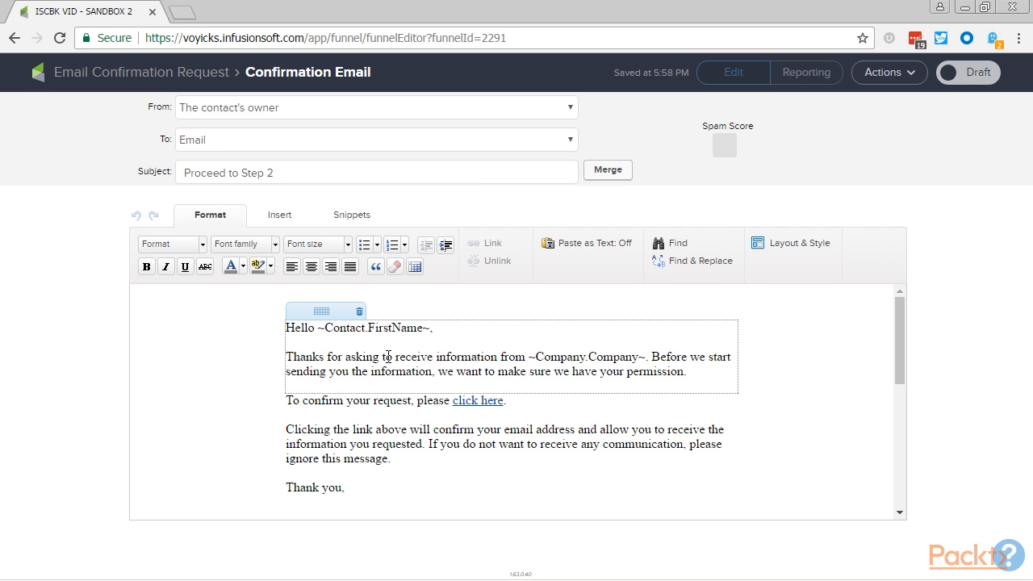
# - Reword the opening paragraph to "Thanks for beginning your application with ~Company.Company~", using the company merge field
pyautogui.moveTo(351, 356); pyautogui.dragTo(688, 367)
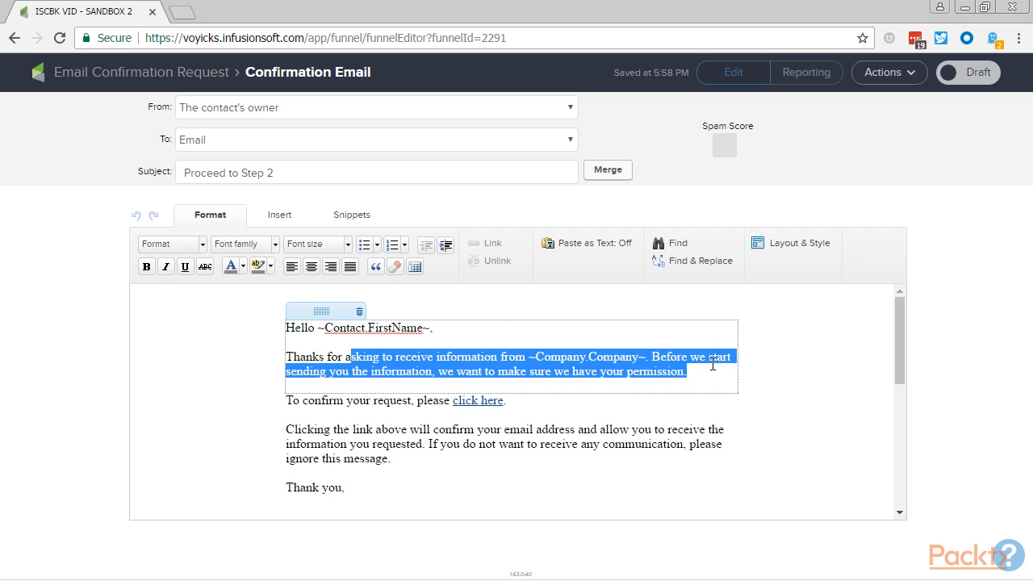
pyautogui.write('beginning your application with')
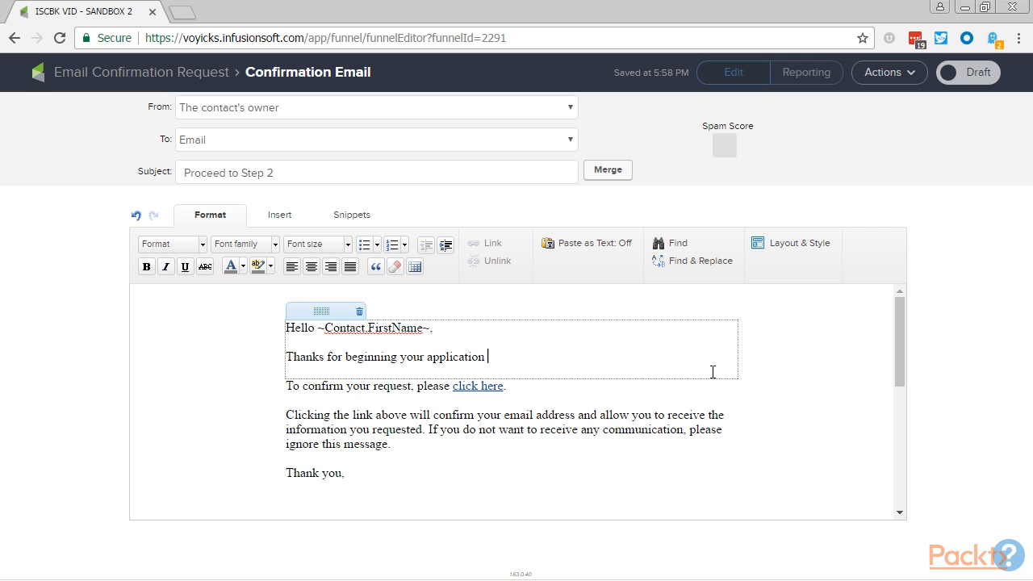
pyautogui.click(624, 172)
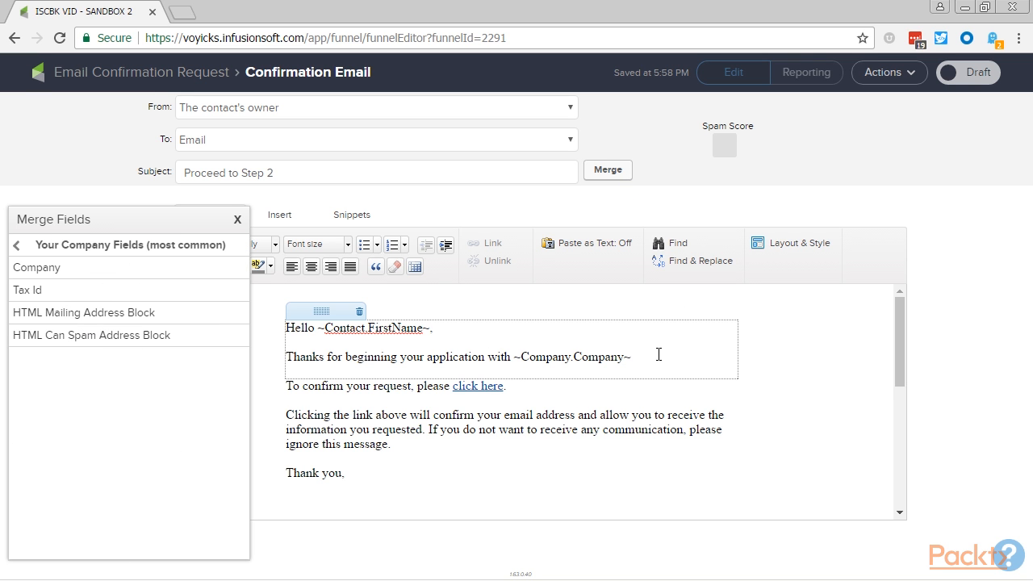
# - Continue the paragraph with "Before we send you to Step 2, we want to verify your email address and confirm your desire to apply."
pyautogui.write('Before we send you to Step 2, we w')
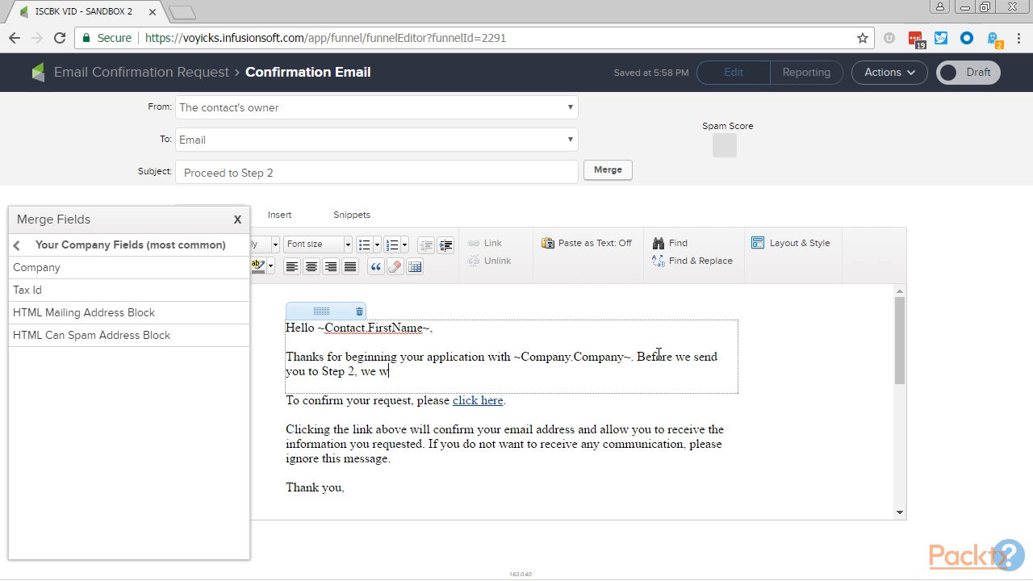
pyautogui.write('ant to verify your email address ')
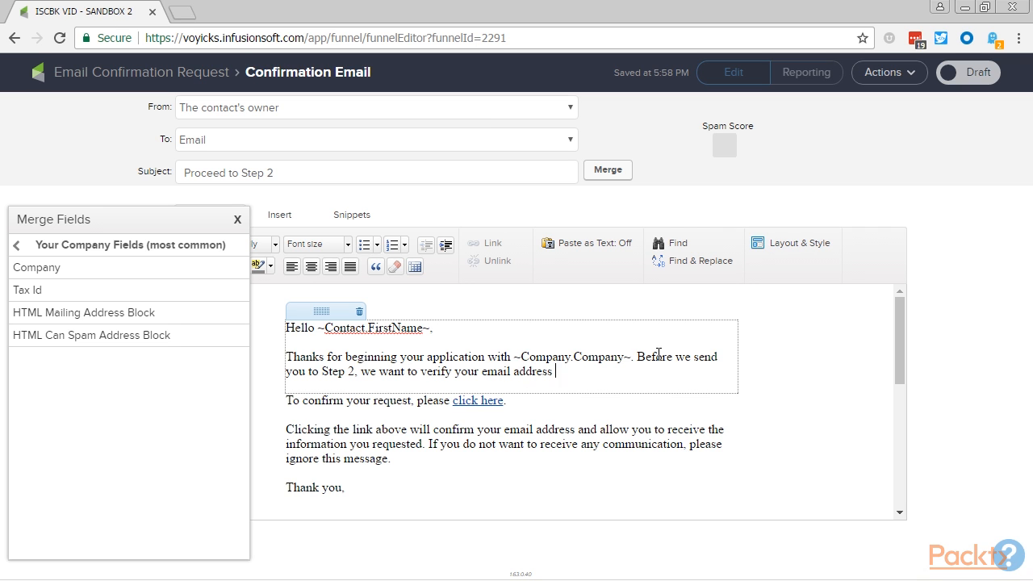
pyautogui.write('and confirm your desire to apply.')
# - Add a new paragraph above the confirmation link reading "After confirming, we will send you another email so you can complete Step 2."
pyautogui.press('Return')
pyautogui.press('Return')
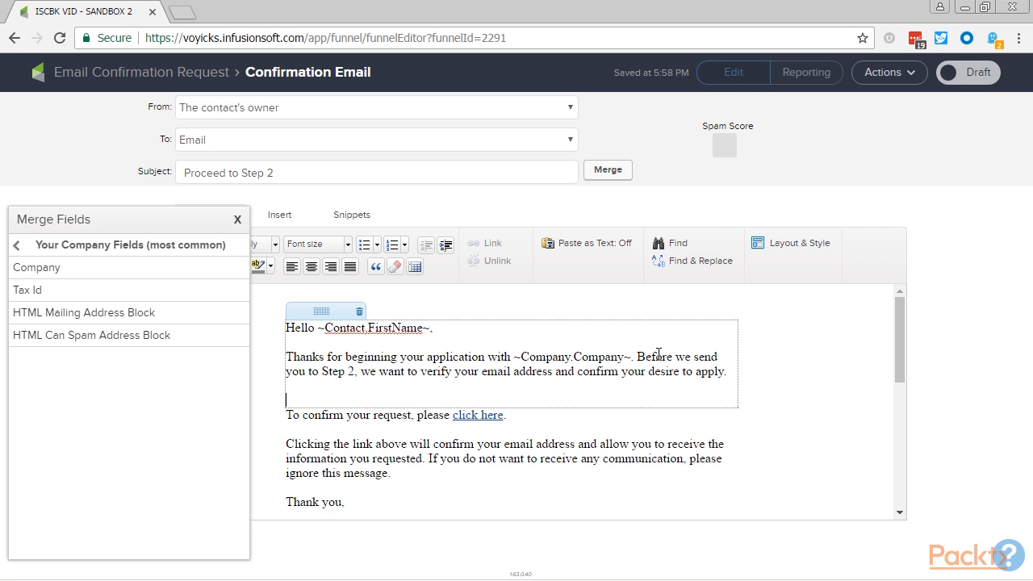
pyautogui.write('After')
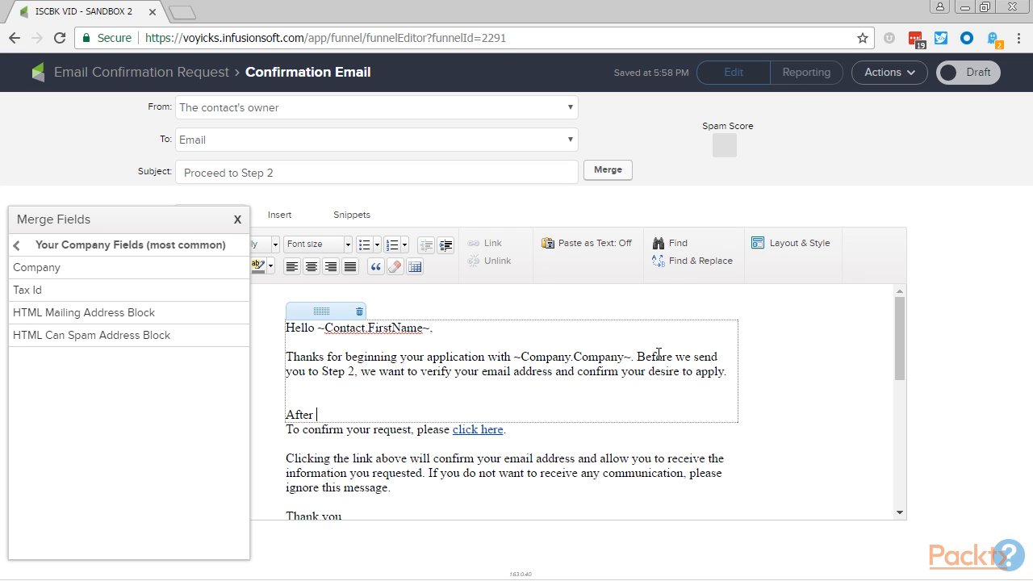
pyautogui.write(' confirming, we will send you another email so you can complete')
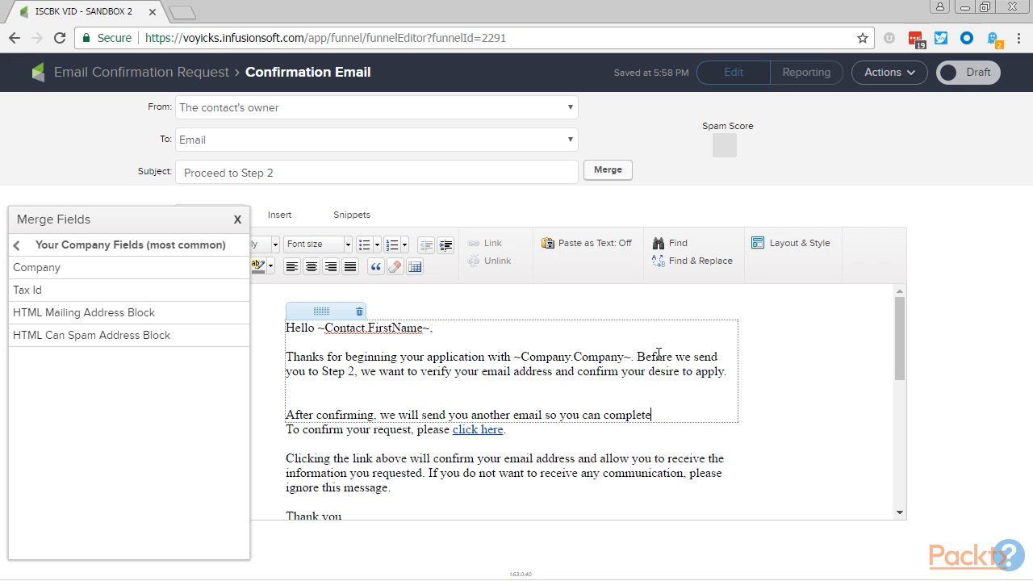
pyautogui.write(' Step 2.')
pyautogui.press('Return')
# - Delete the personal signature block from the confirmation email and add "PLS Consulting" below "Thank you,"
pyautogui.scroll(-5, 659, 353)
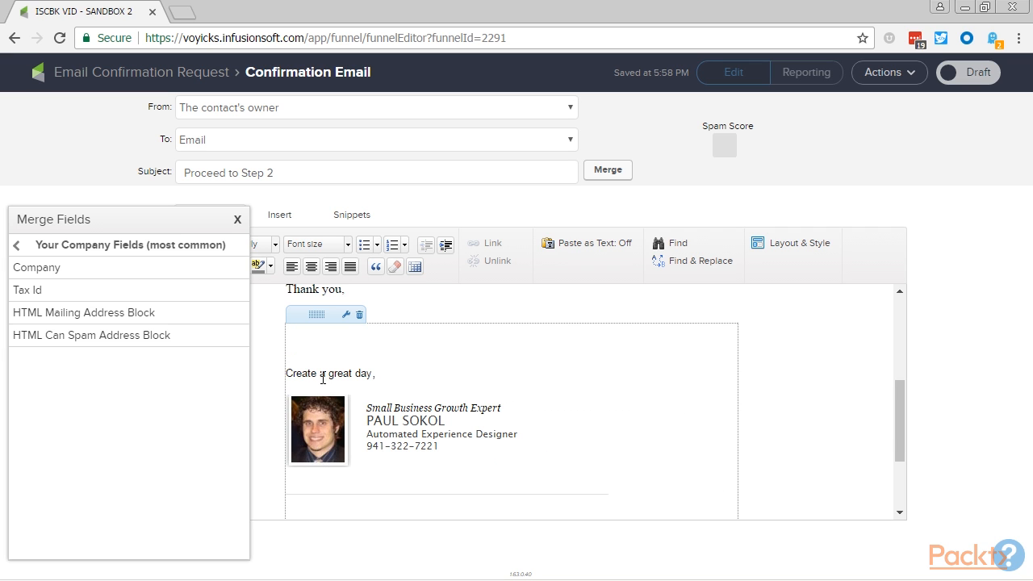
pyautogui.click(359, 315)
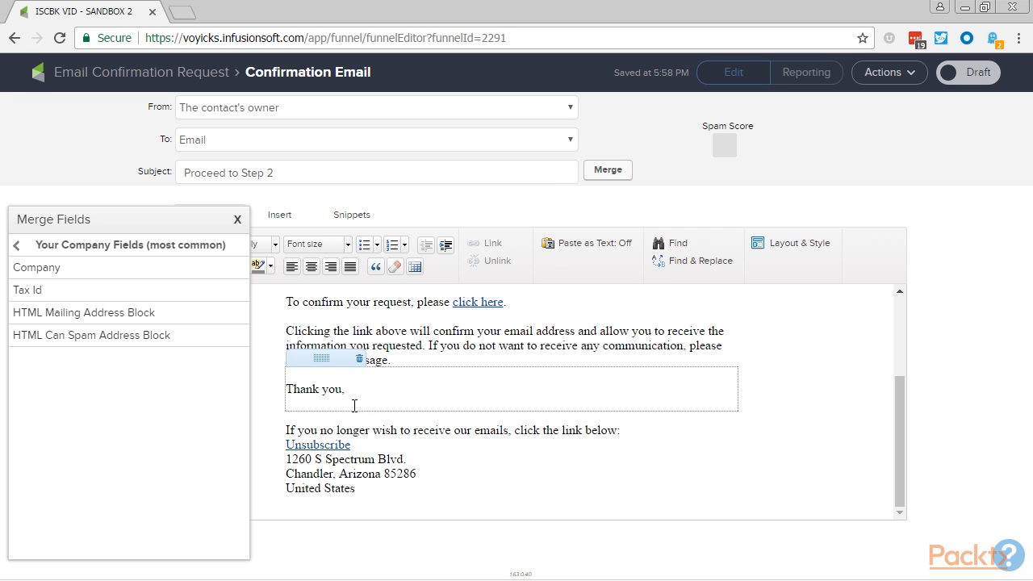
pyautogui.press('Return')
pyautogui.write('PLS Consulting')
# - Mark the Confirmation Email as Ready and return to the campaign canvas
pyautogui.scroll(3, 358, 393)
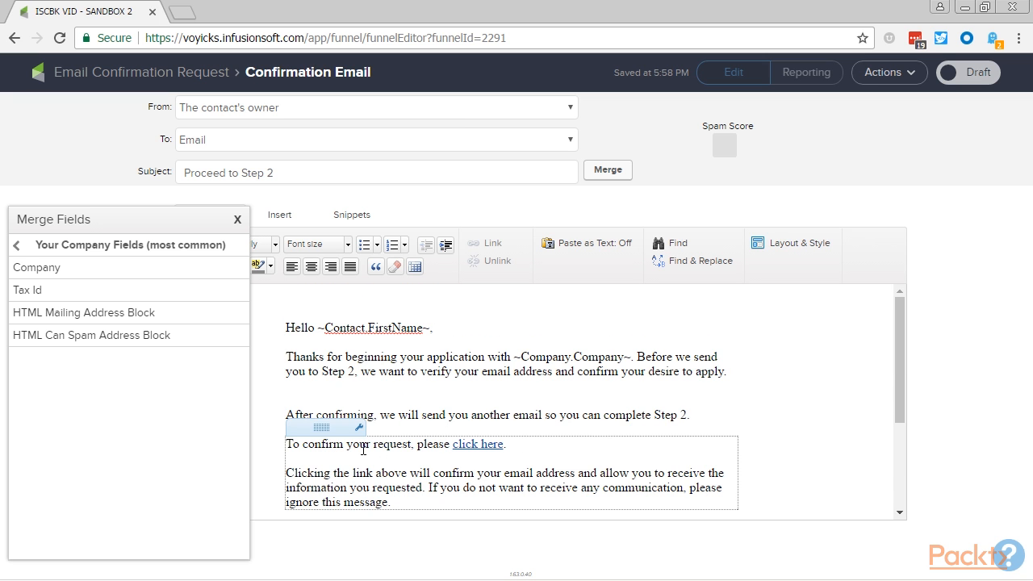
pyautogui.click(985, 73)
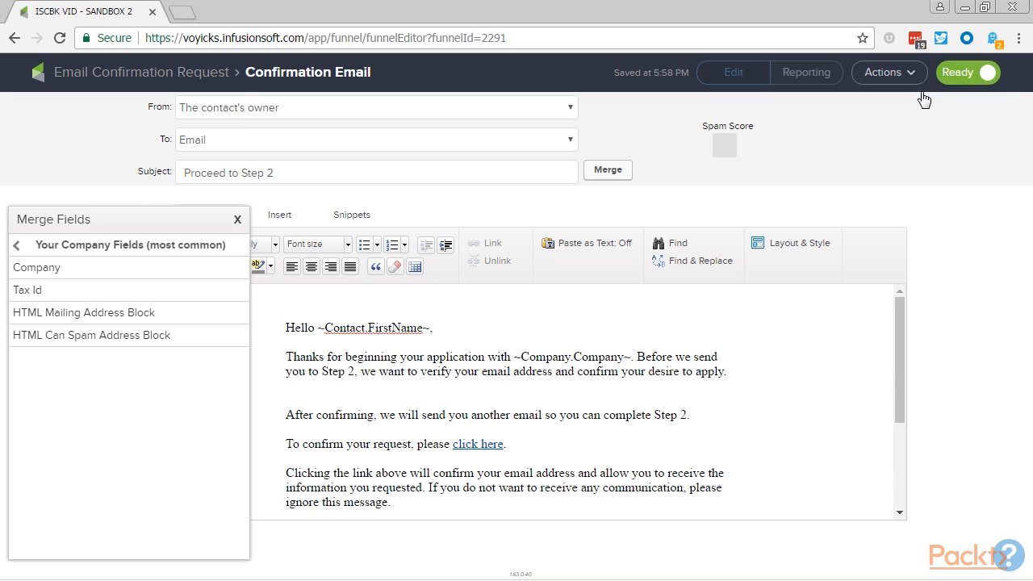
pyautogui.click(173, 75)
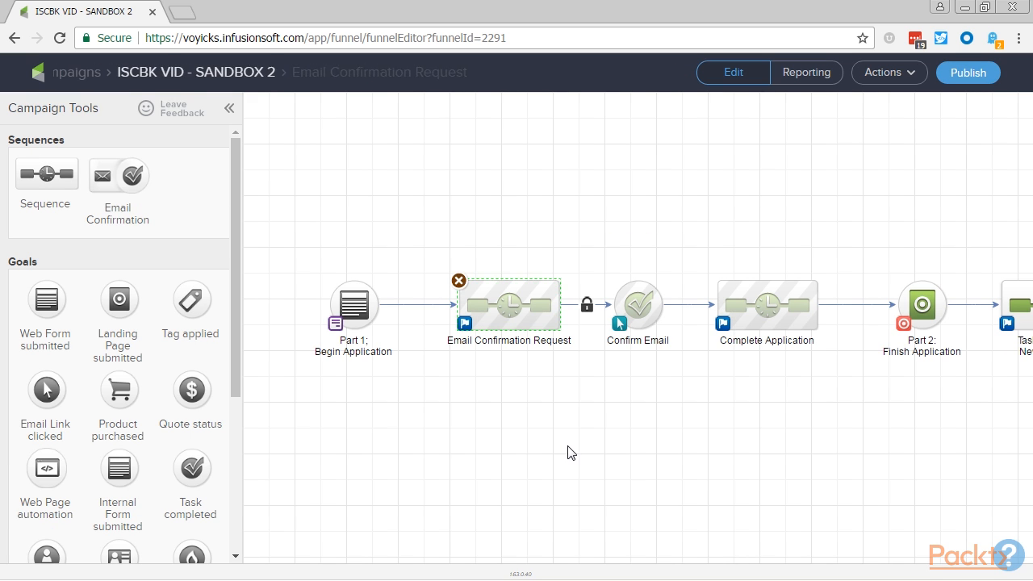
# - Open the Part 1 web form and add a centered title reading "Employment Application Part 1" above the form fields
pyautogui.moveTo(359, 306)
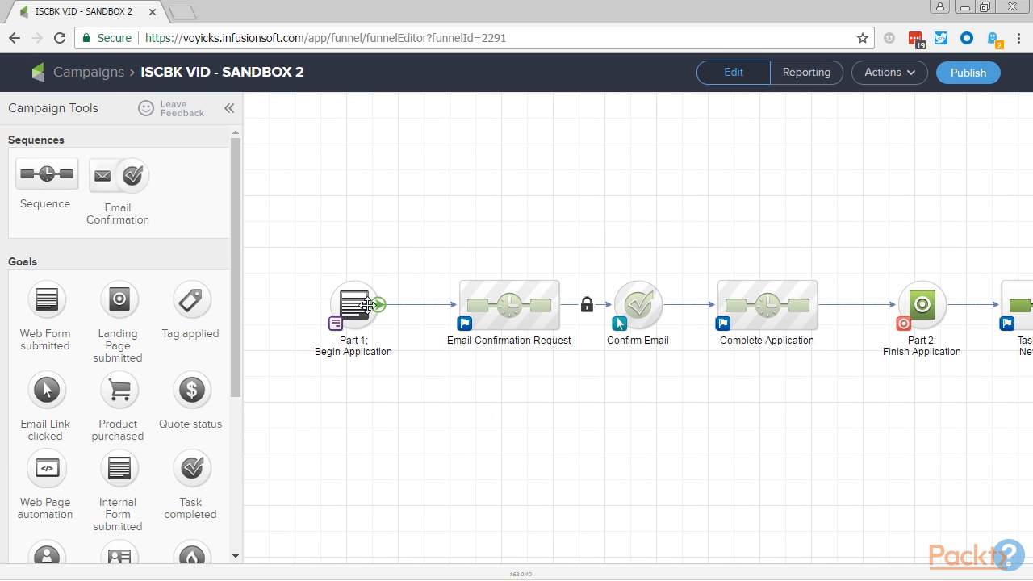
pyautogui.click(366, 306)
pyautogui.doubleClick(366, 305)
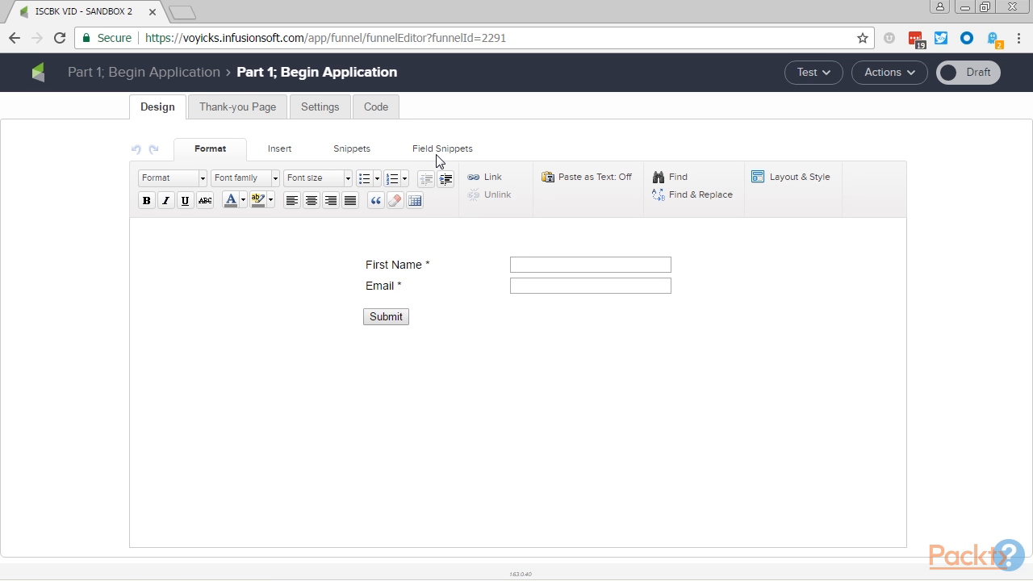
pyautogui.click(366, 155)
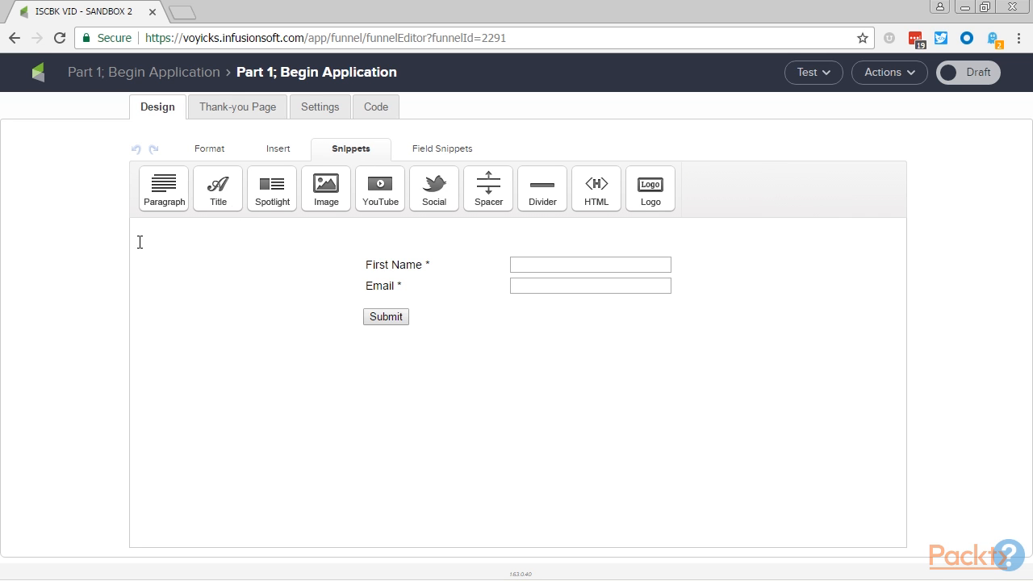
pyautogui.moveTo(215, 196); pyautogui.dragTo(573, 260)
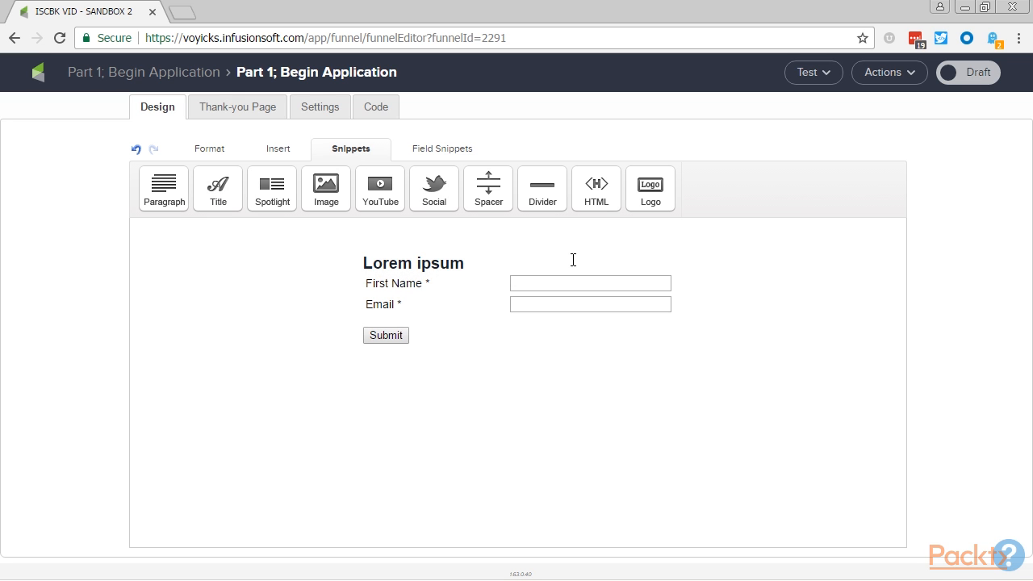
pyautogui.tripleClick(484, 264)
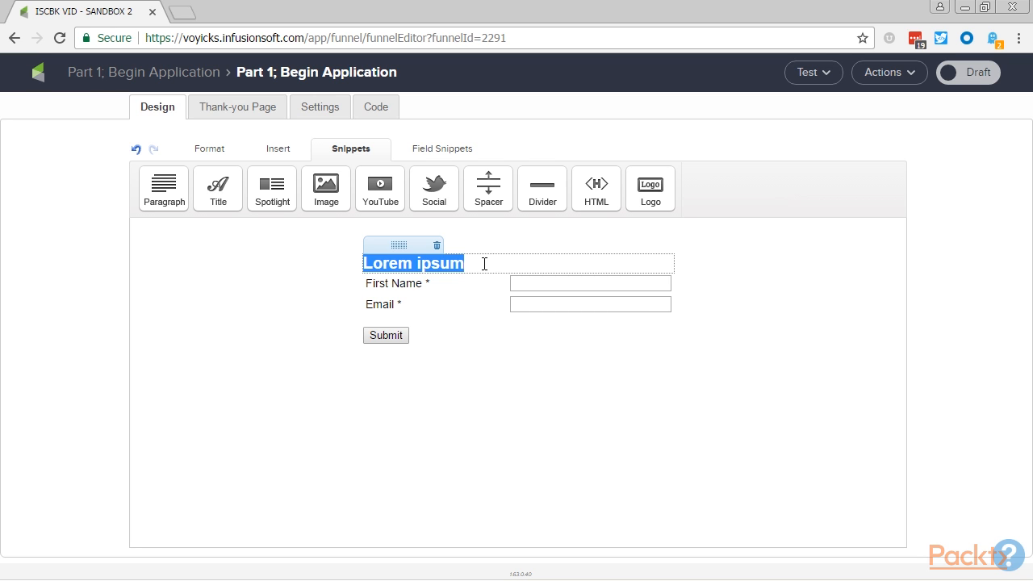
pyautogui.write('Employment Application Part 1')
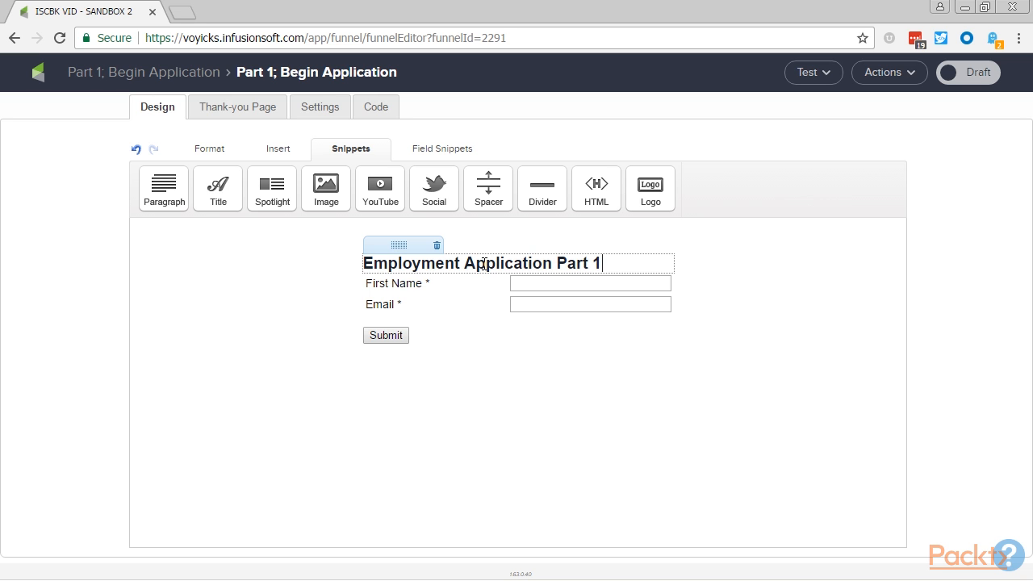
pyautogui.click(196, 152)
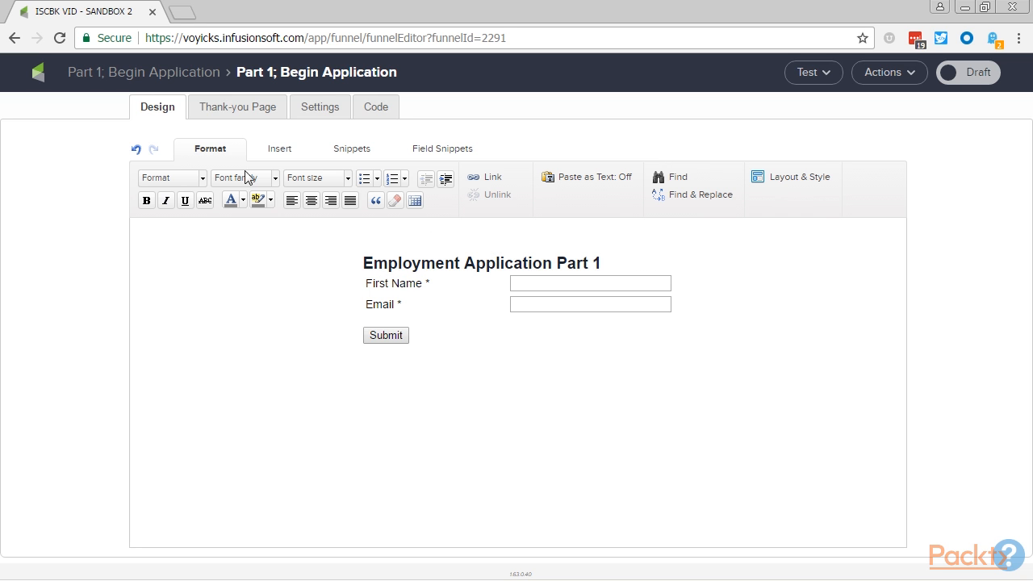
pyautogui.click(311, 201)
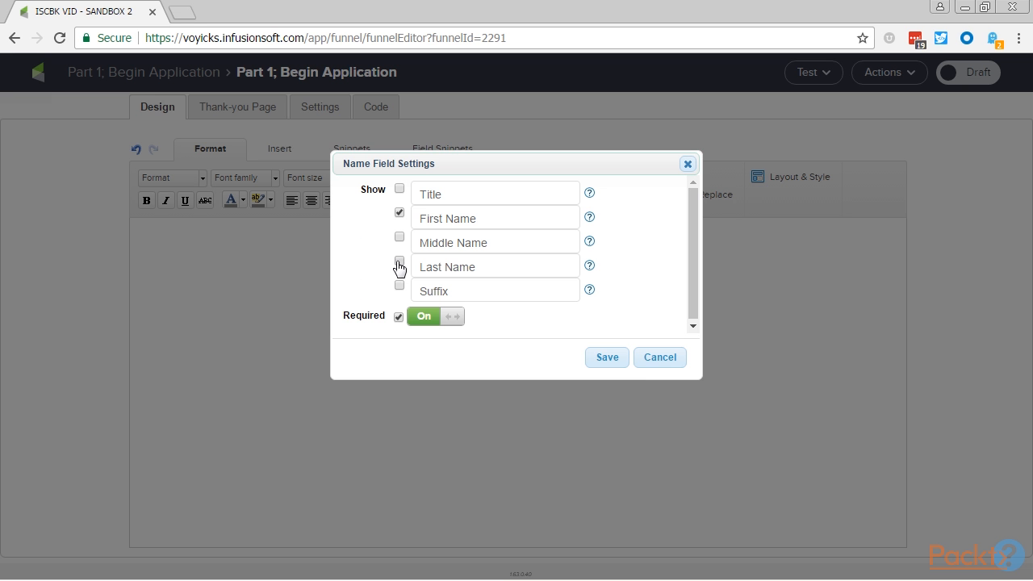
# - Show a required Last Name field below First Name and add a required Phone 1 field labelled "Best Phone Number" above Email
pyautogui.click(400, 261)
pyautogui.click(609, 361)
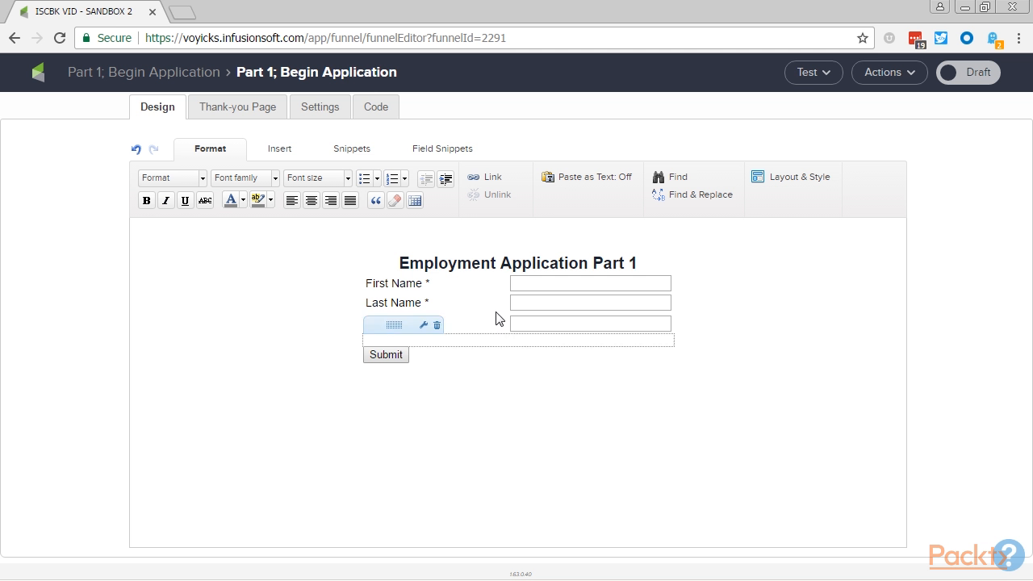
pyautogui.click(441, 149)
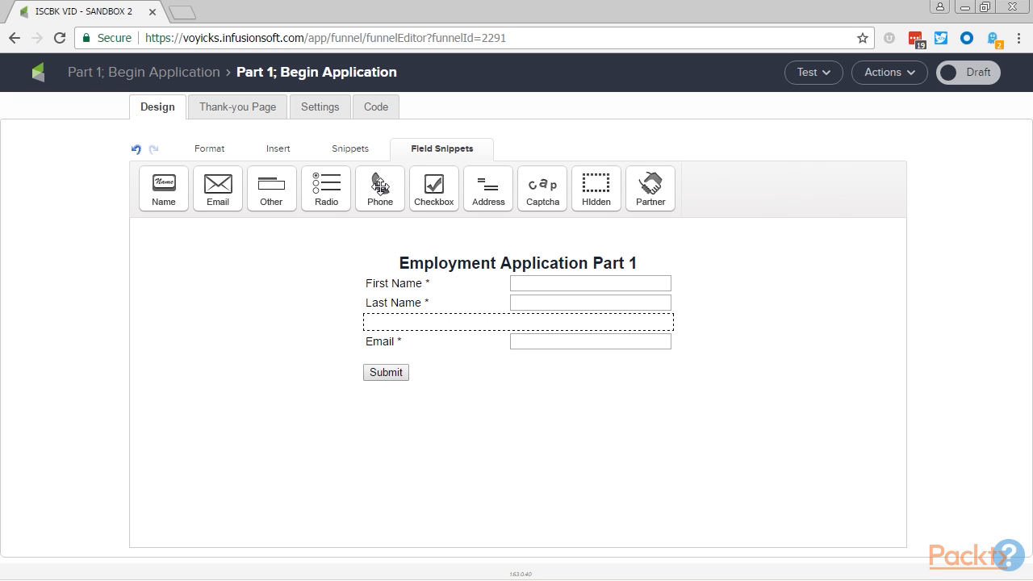
pyautogui.click(380, 188)
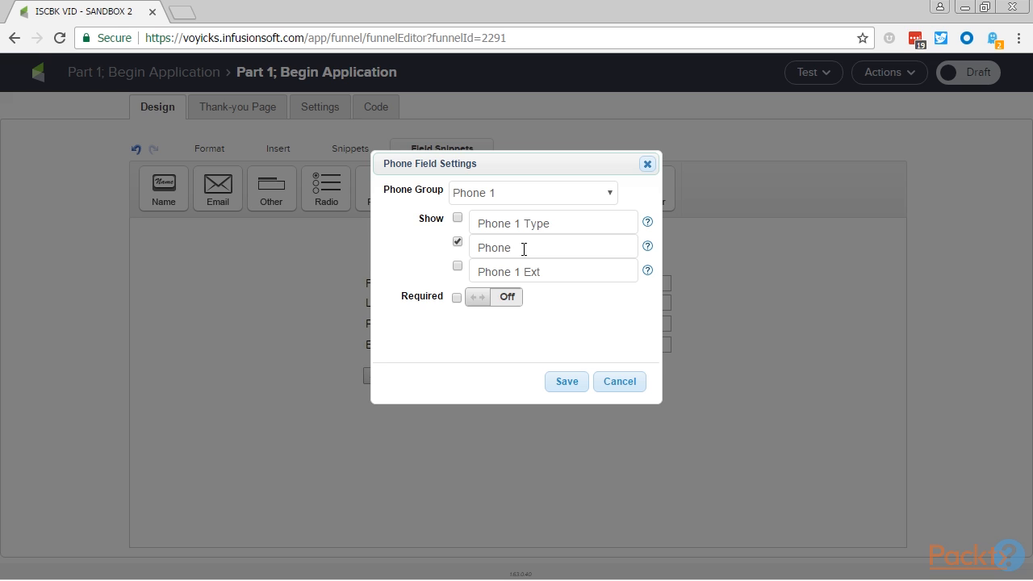
pyautogui.click(501, 298)
pyautogui.click(525, 249)
pyautogui.write('Number')
pyautogui.click(481, 249)
pyautogui.write('Best')
pyautogui.click(566, 383)
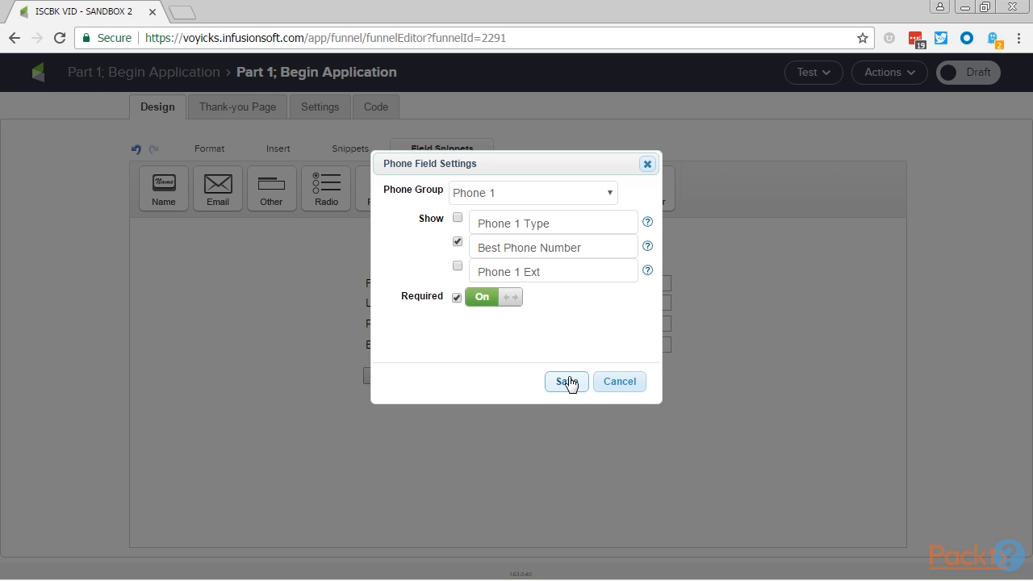
# - Relabel the form's email field as "Best Email"
pyautogui.click(479, 339)
pyautogui.click(410, 223)
pyautogui.write('Best Email')
pyautogui.click(617, 306)
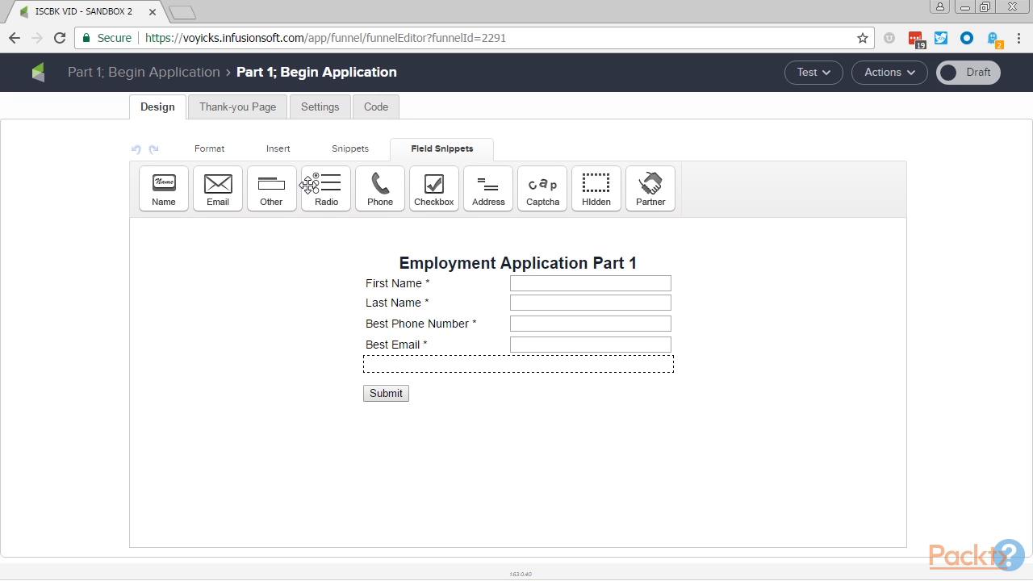
# - Add a required Website field labelled "LinkedIn URL" below the email field
pyautogui.click(280, 191)
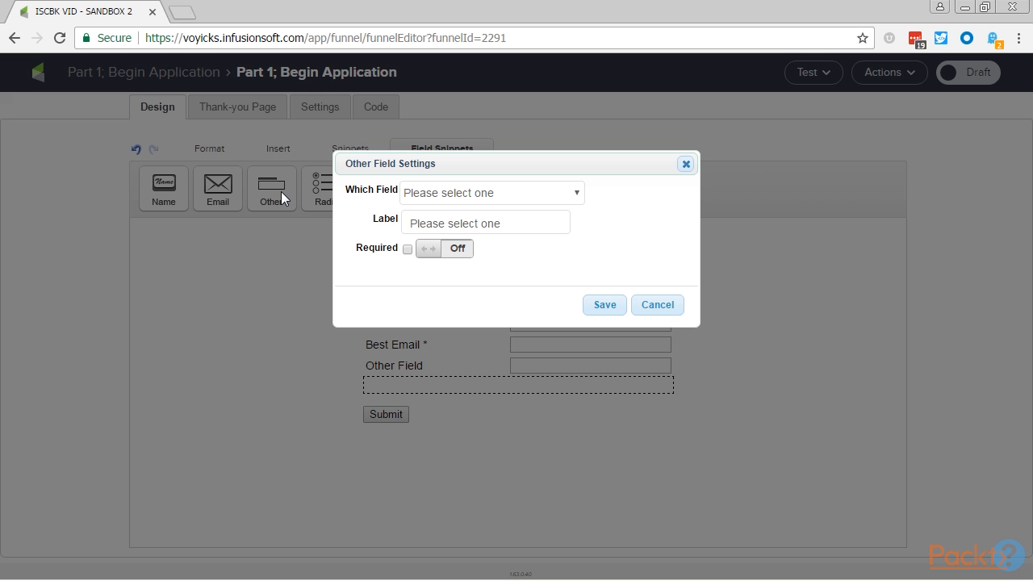
pyautogui.click(546, 197)
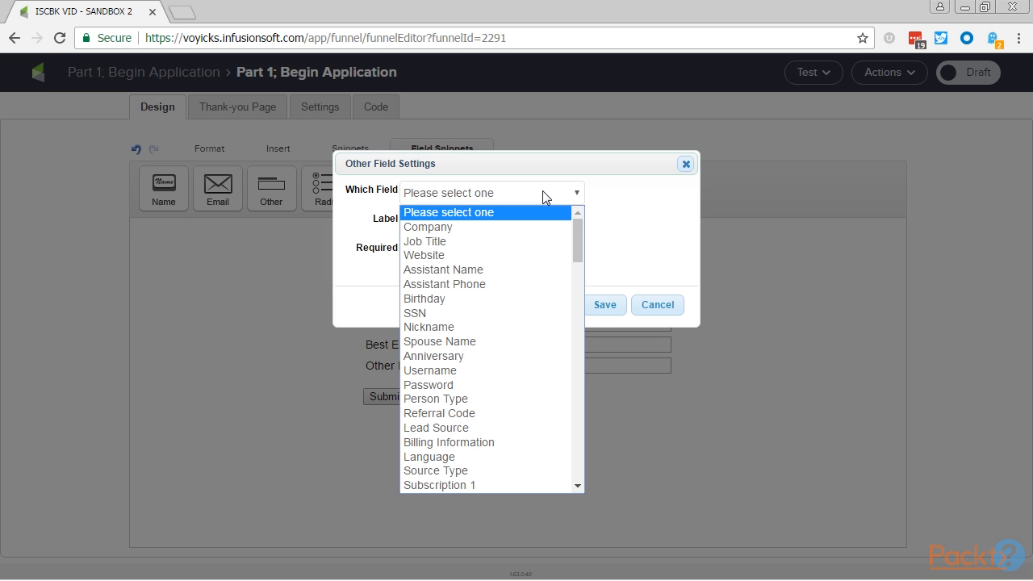
pyautogui.click(473, 254)
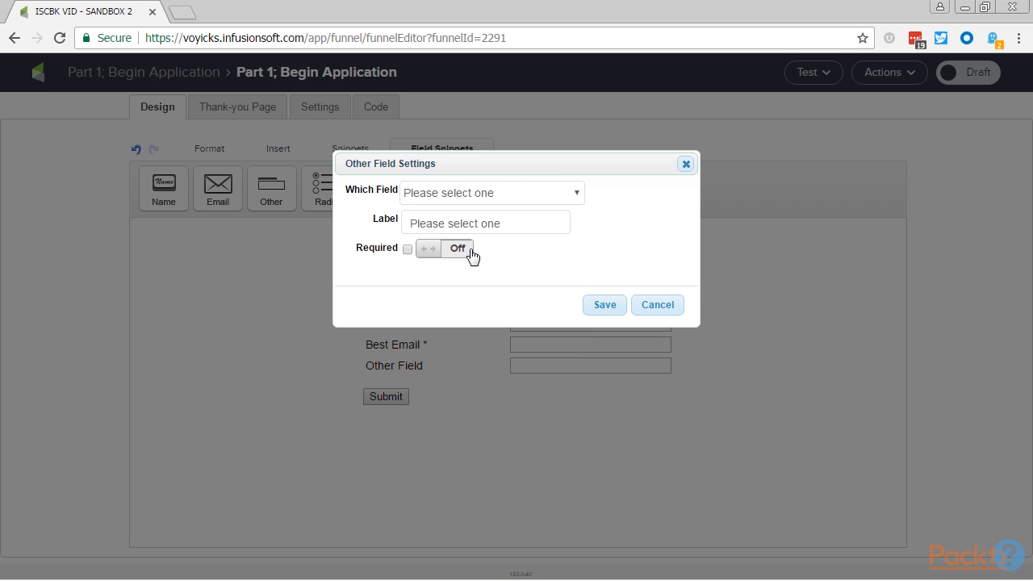
pyautogui.doubleClick(483, 216)
pyautogui.write('LinkedIn')
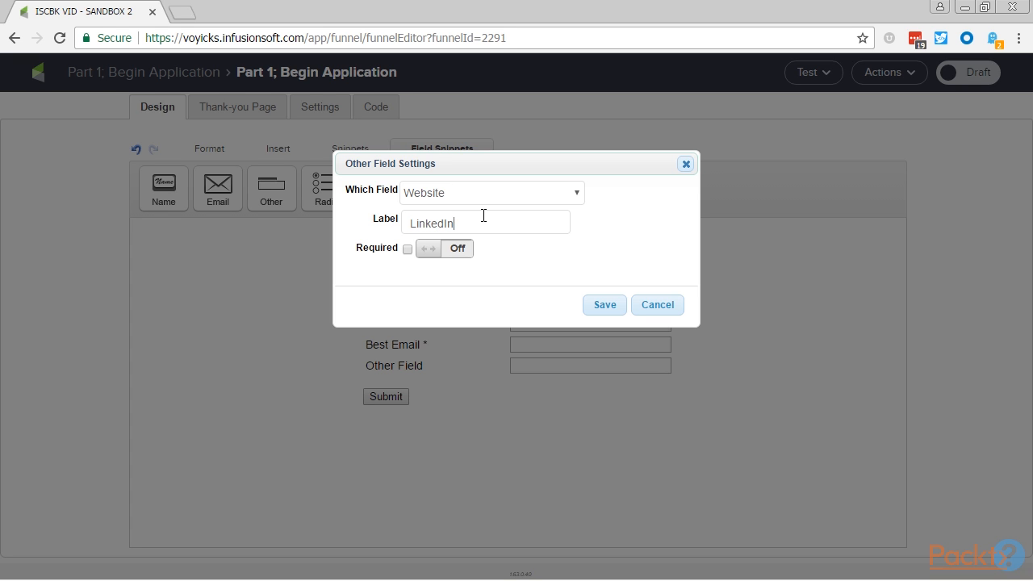
pyautogui.write(' URL')
pyautogui.click(453, 249)
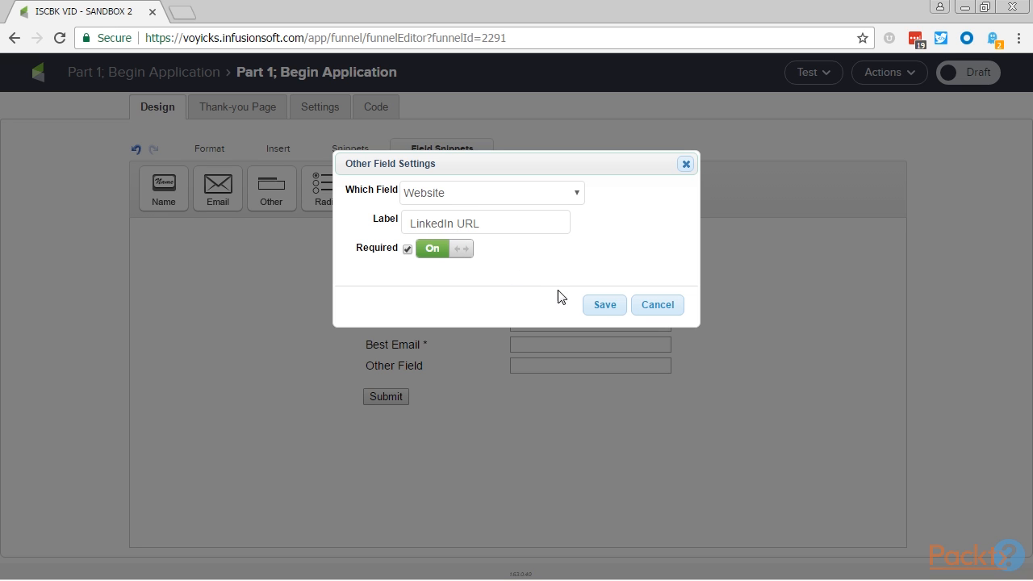
pyautogui.click(601, 306)
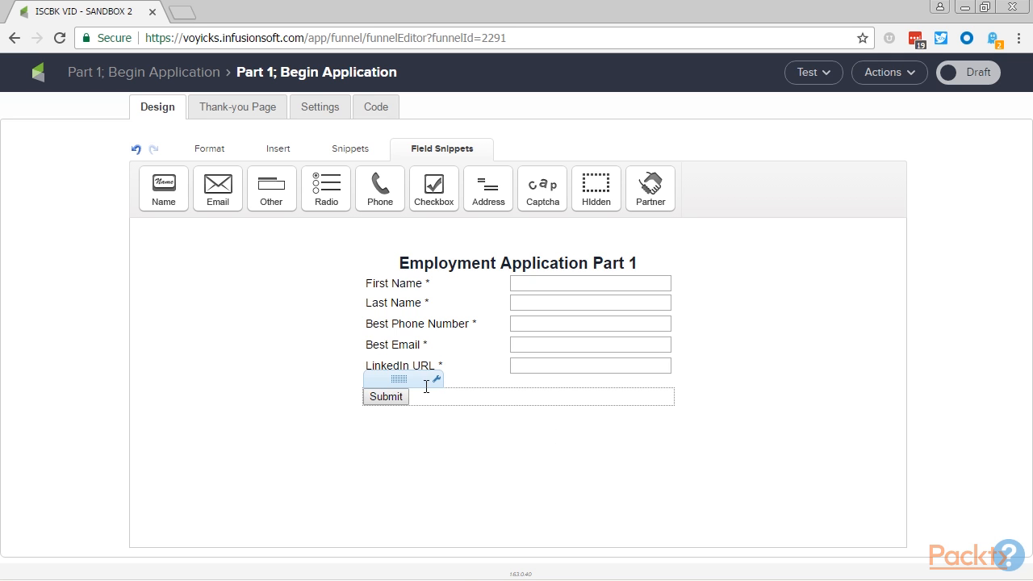
# - Label the form's submit button "Proceed to Step 2" and center it
pyautogui.click(426, 384)
pyautogui.doubleClick(494, 198)
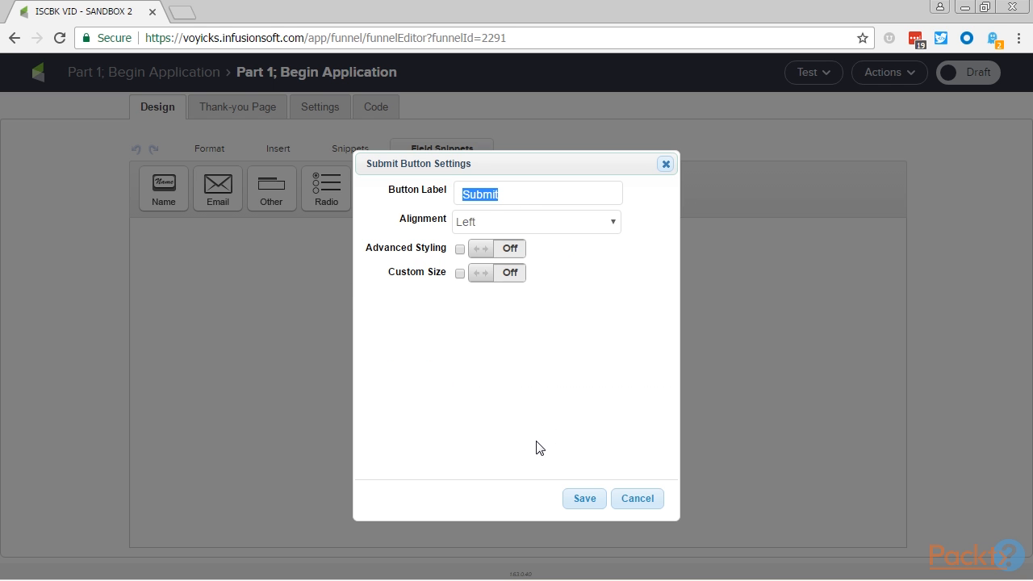
pyautogui.write('Proceed to Step 2')
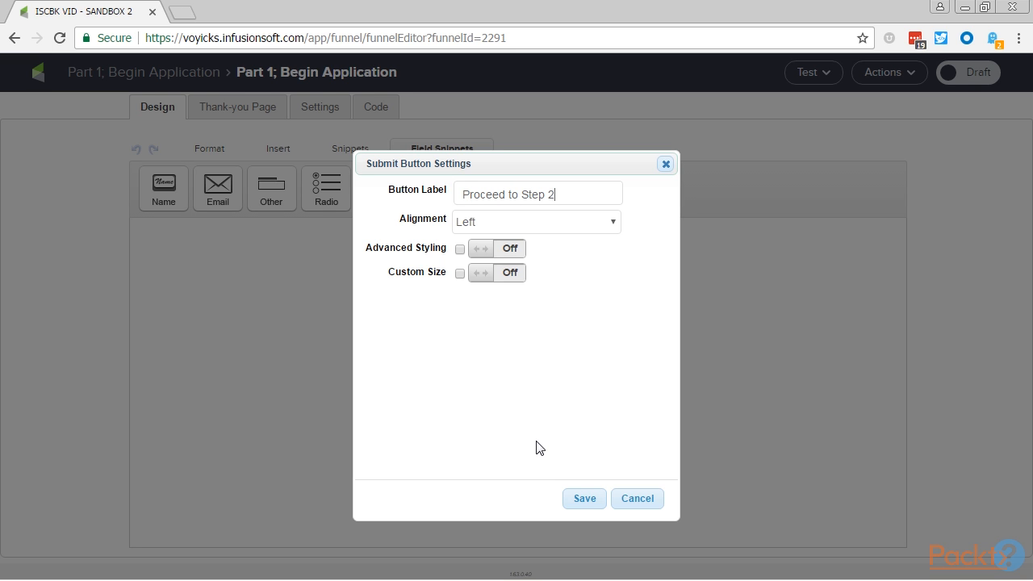
pyautogui.press('Return')
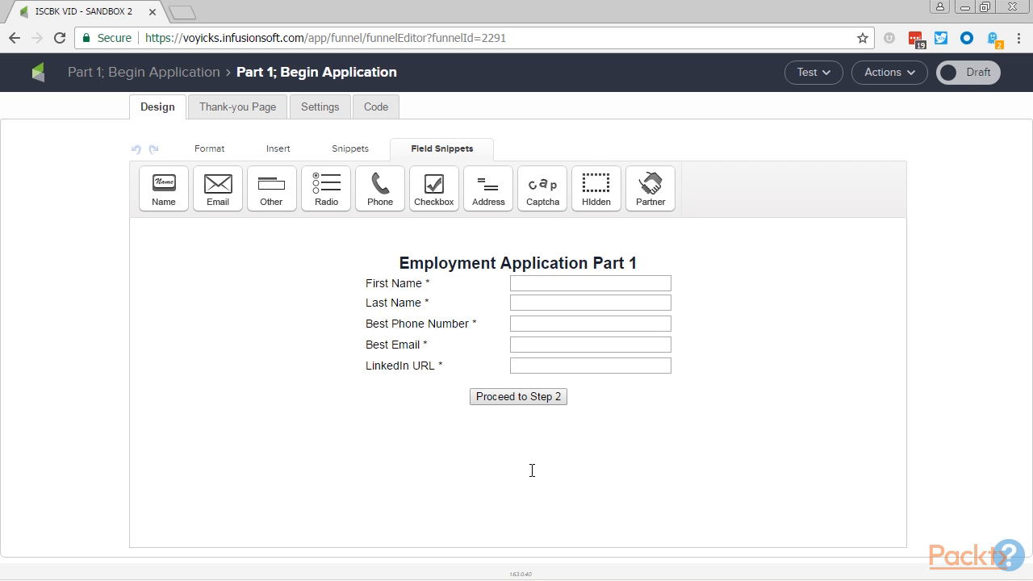
# - On the form's thank-you page, replace "filling out our form" in the heading with "beginning your application"
pyautogui.click(250, 108)
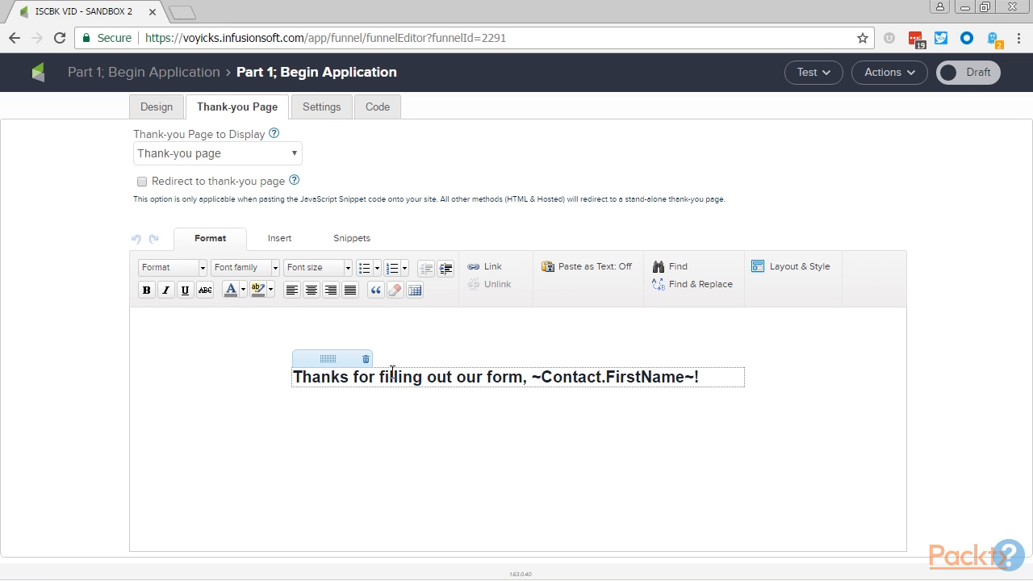
pyautogui.click(355, 376)
pyautogui.hotkey('ctrl', 'Right')
pyautogui.hotkey('ctrl', 'shift', 'Right')
pyautogui.hotkey('ctrl', 'shift', 'Right')
pyautogui.hotkey('ctrl', 'shift', 'Right')
pyautogui.hotkey('ctrl', 'shift', 'Right')
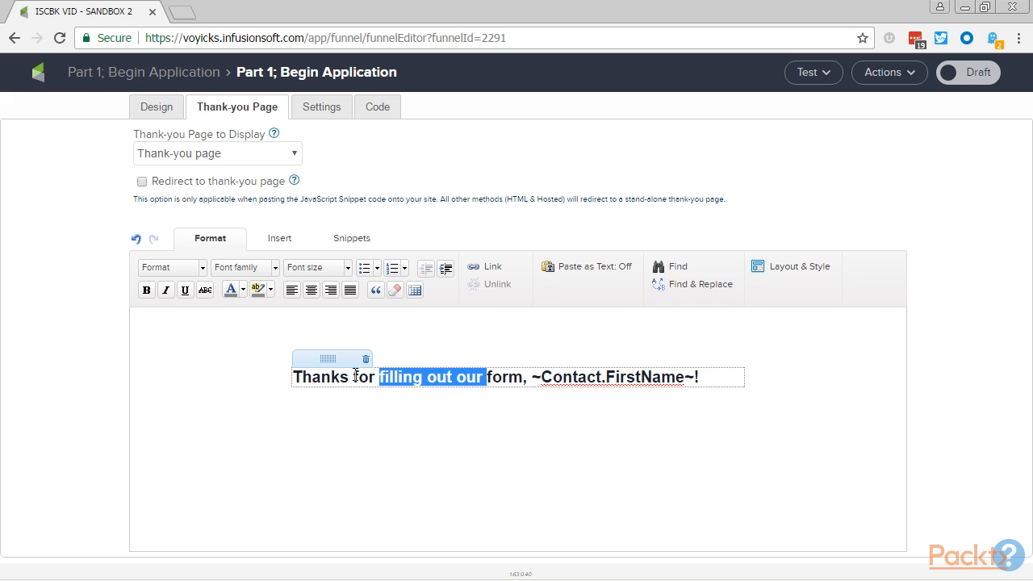
pyautogui.hotkey('shift', 'Left')
pyautogui.hotkey('shift', 'Left')
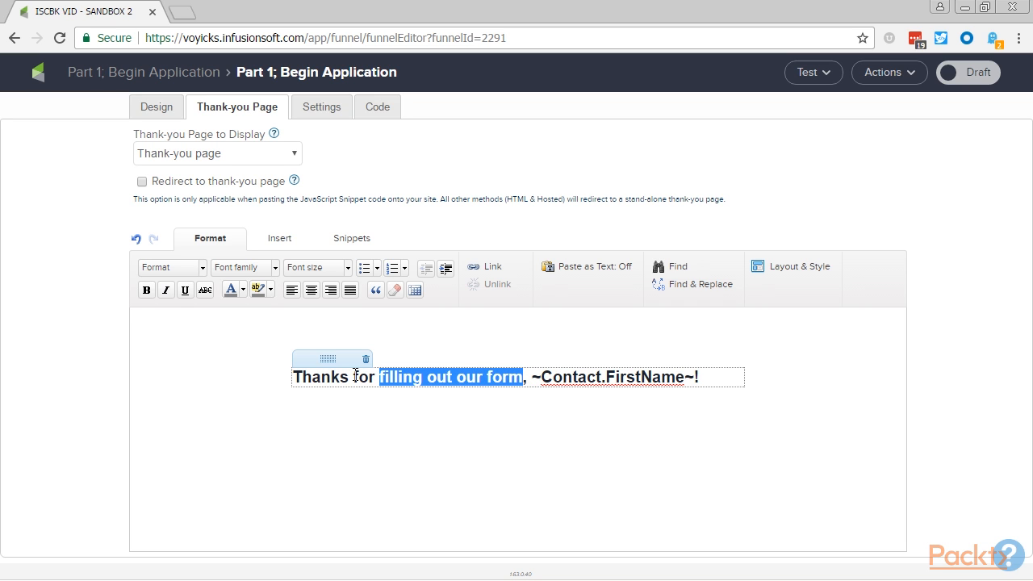
pyautogui.write('beginning your ')
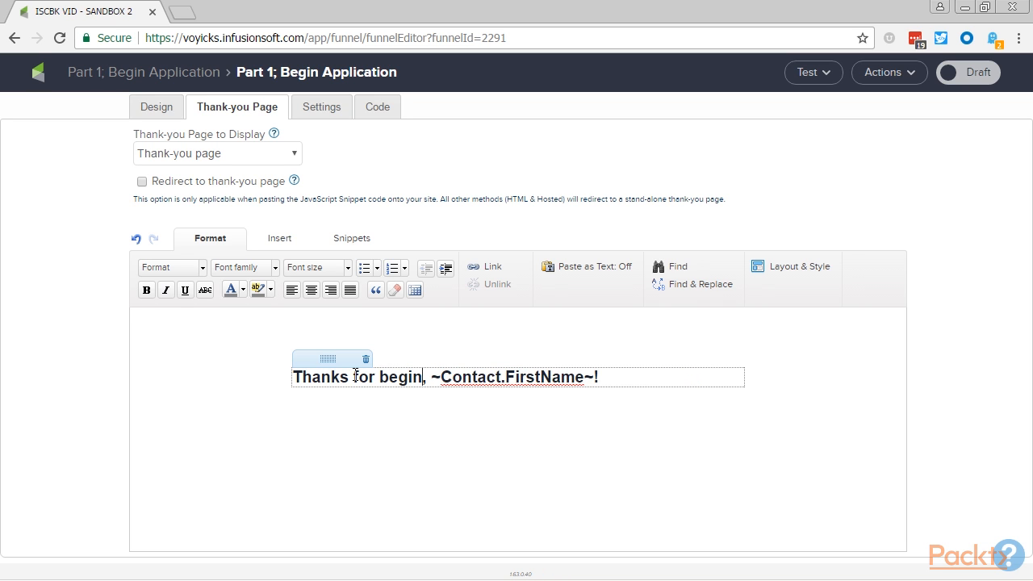
pyautogui.write('application')
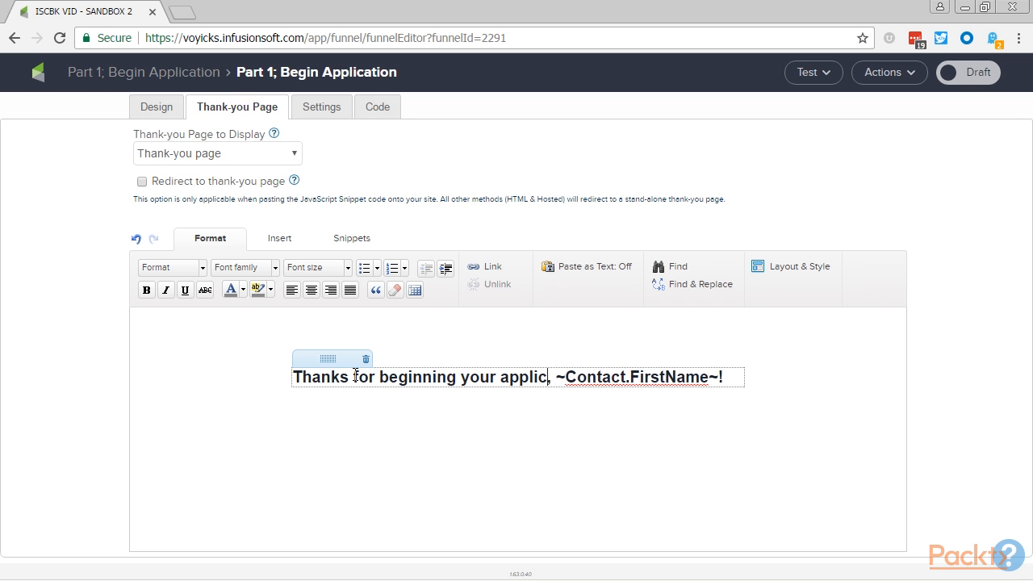
# - Add below the heading "Before completing step 2, you'll need to confirm your email address. Check your inbox right now for the link!"
pyautogui.press('End')
pyautogui.press('Return')
pyautogui.press('Return')
pyautogui.write('Before comp')
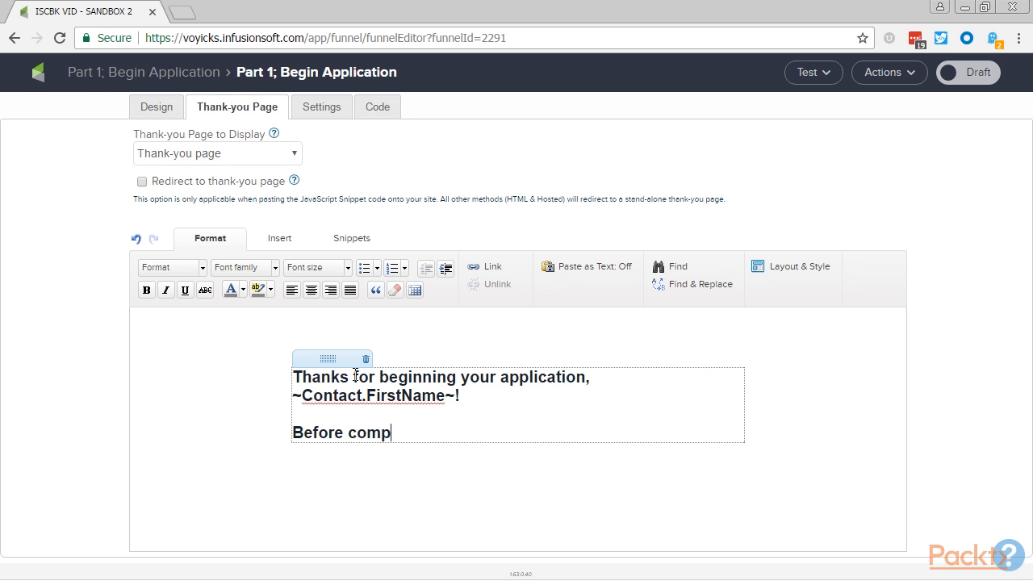
pyautogui.write('leting step 2')
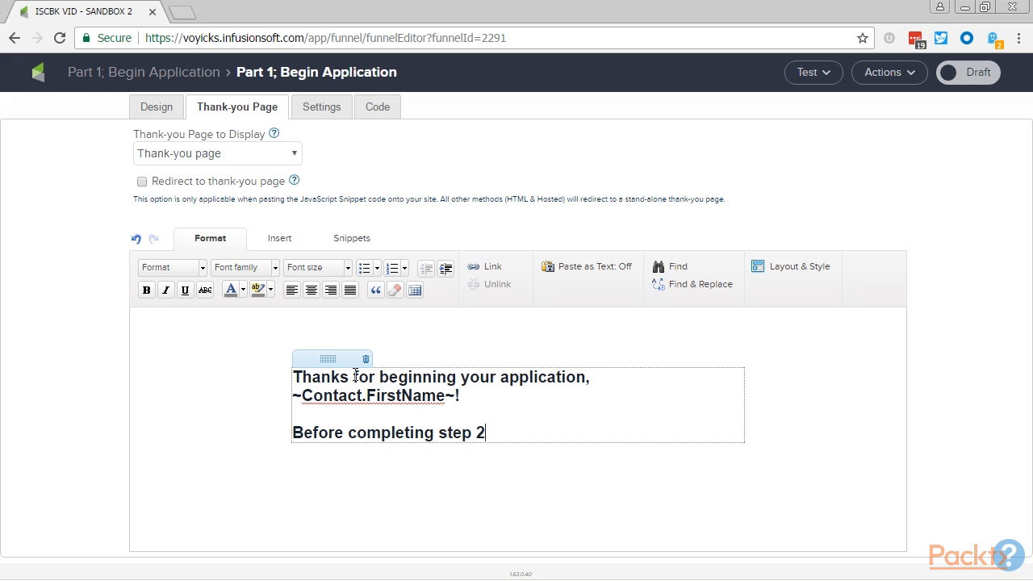
pyautogui.write(", you'll need to ")
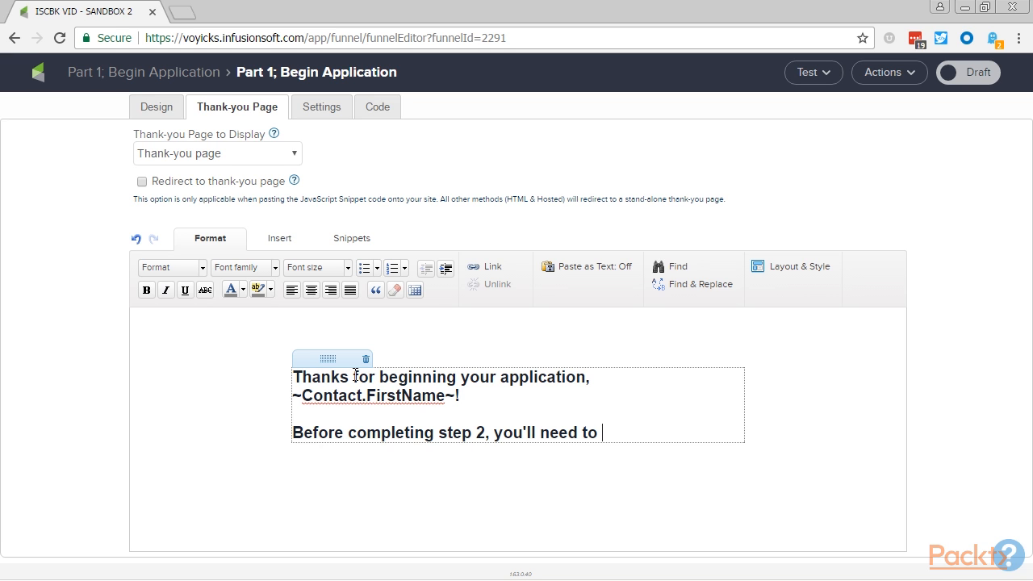
pyautogui.write('confirm you')
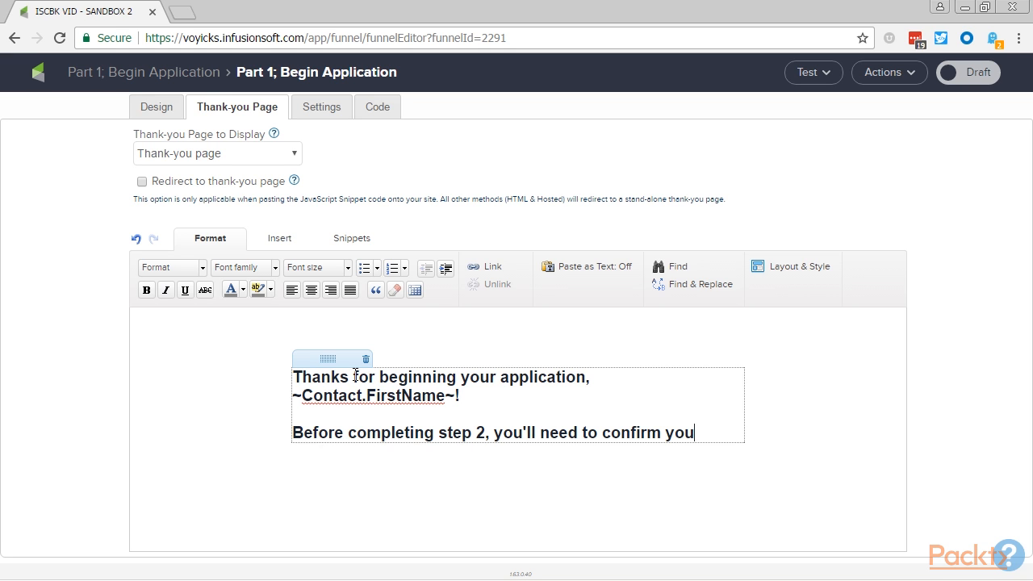
pyautogui.write('r email addres')
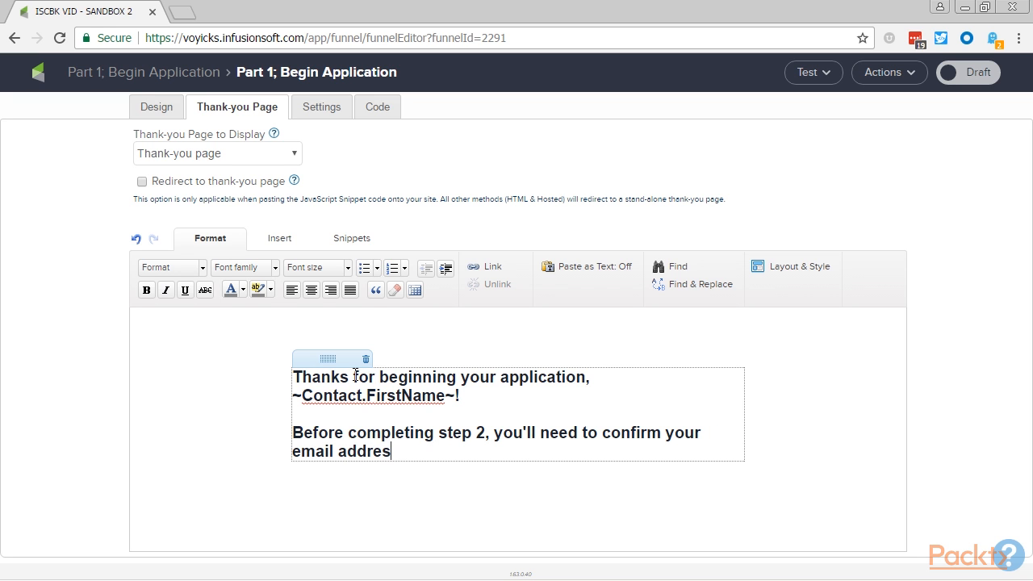
pyautogui.write('s. Check your inbox right now for the link!')
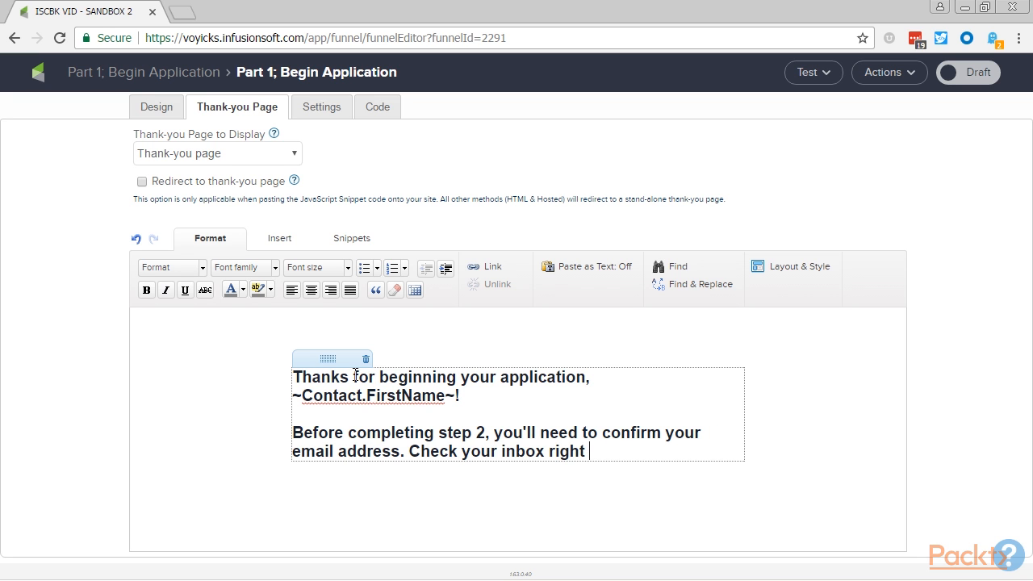
# - Center all of the text on the thank-you page
pyautogui.hotkey('ctrl', 'a')
pyautogui.click(311, 290)
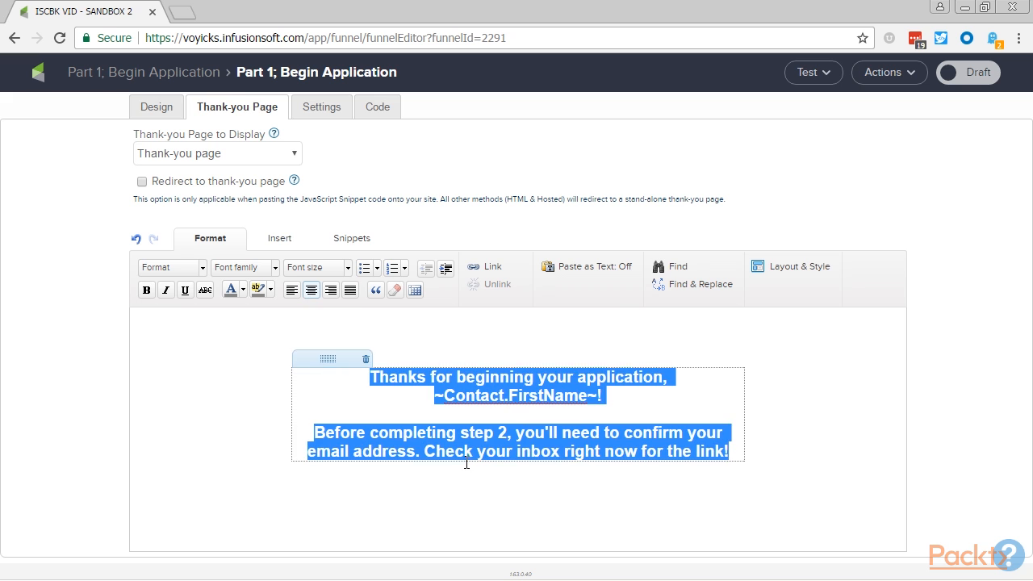
pyautogui.click(468, 480)
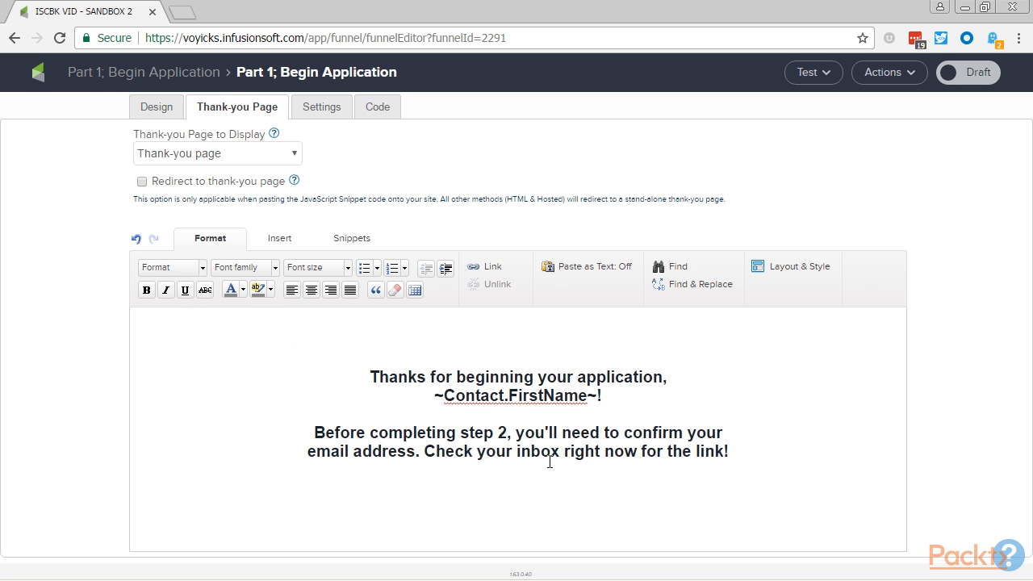
# - Mark the part 1 web form as ready and return to the campaign canvas
pyautogui.moveTo(551, 453)
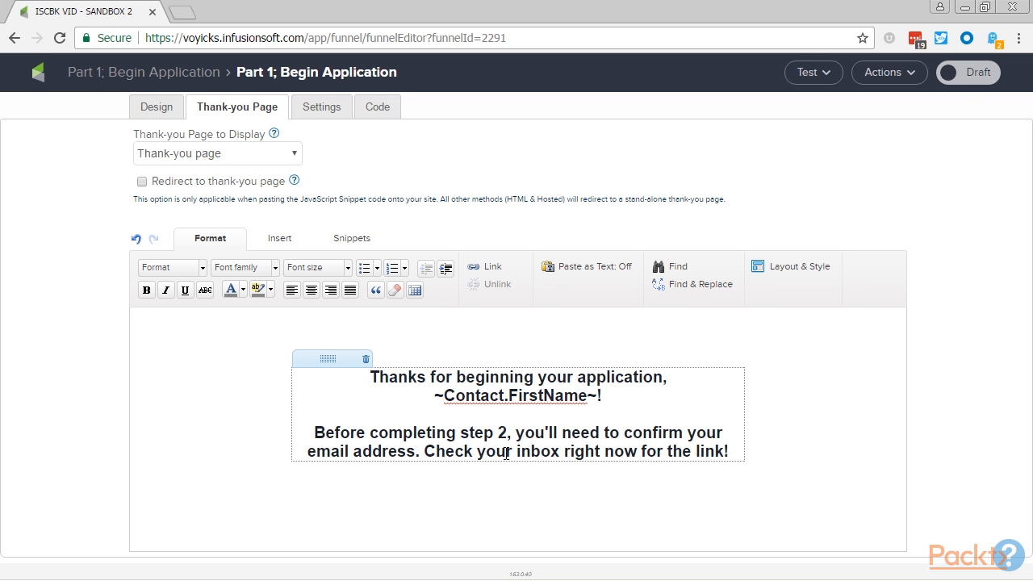
pyautogui.click(964, 77)
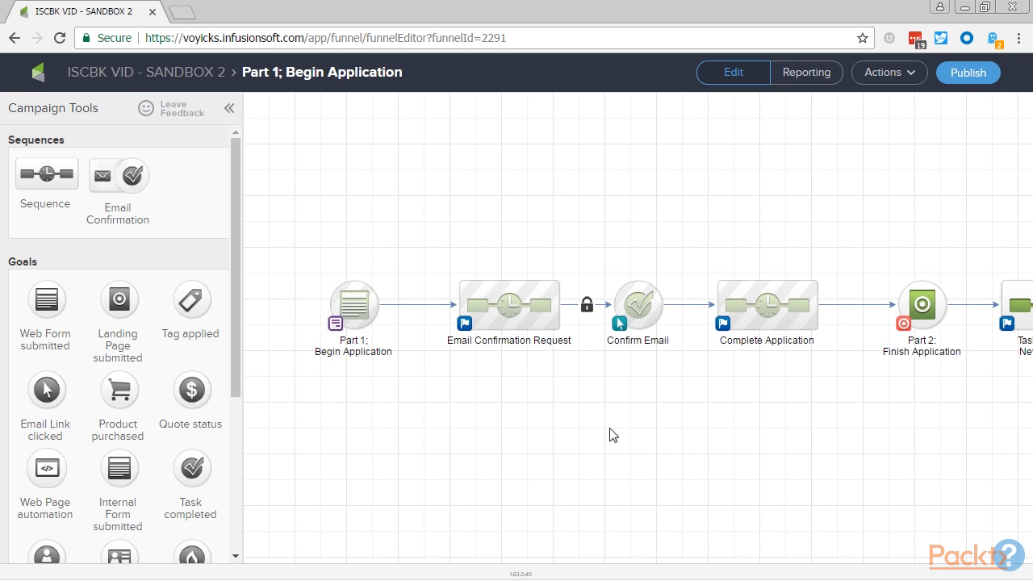
# - Review the campaign flow from the part 1 web form through the part 2 landing page to the new applicant task
pyautogui.moveTo(610, 429); pyautogui.dragTo(542, 402)
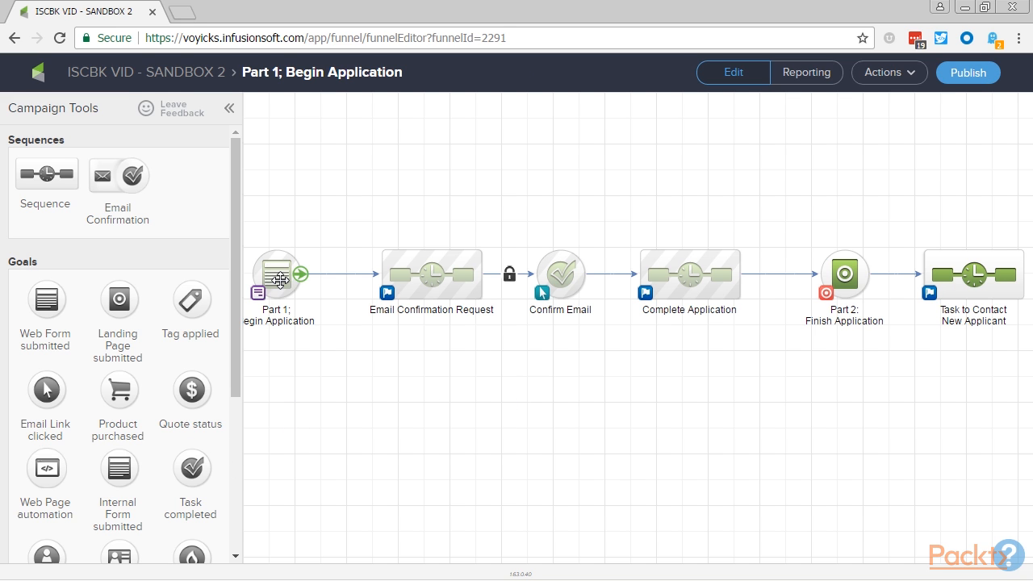
pyautogui.moveTo(296, 368); pyautogui.dragTo(322, 372)
pyautogui.click(307, 279)
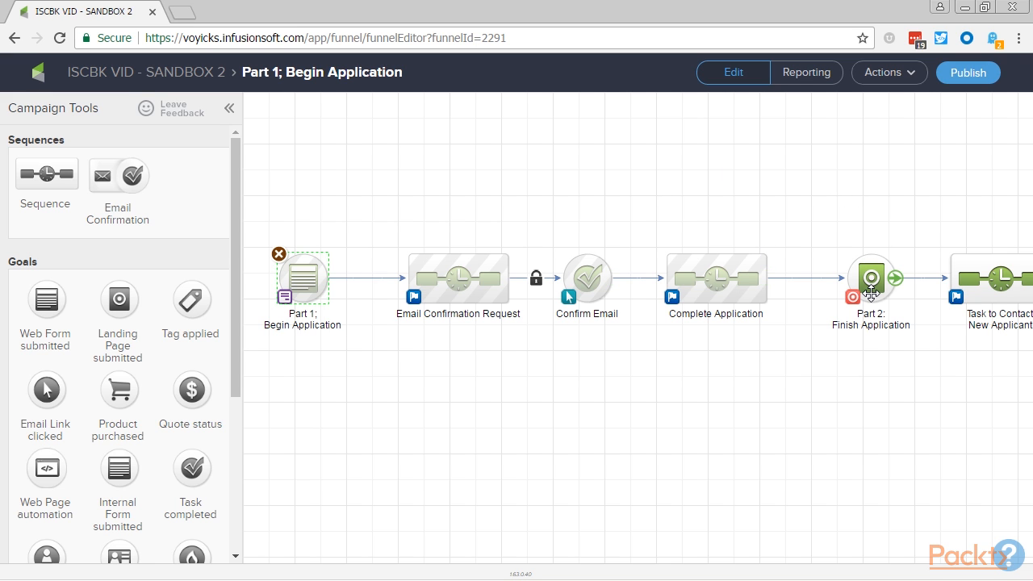
pyautogui.moveTo(1003, 434); pyautogui.dragTo(936, 426)
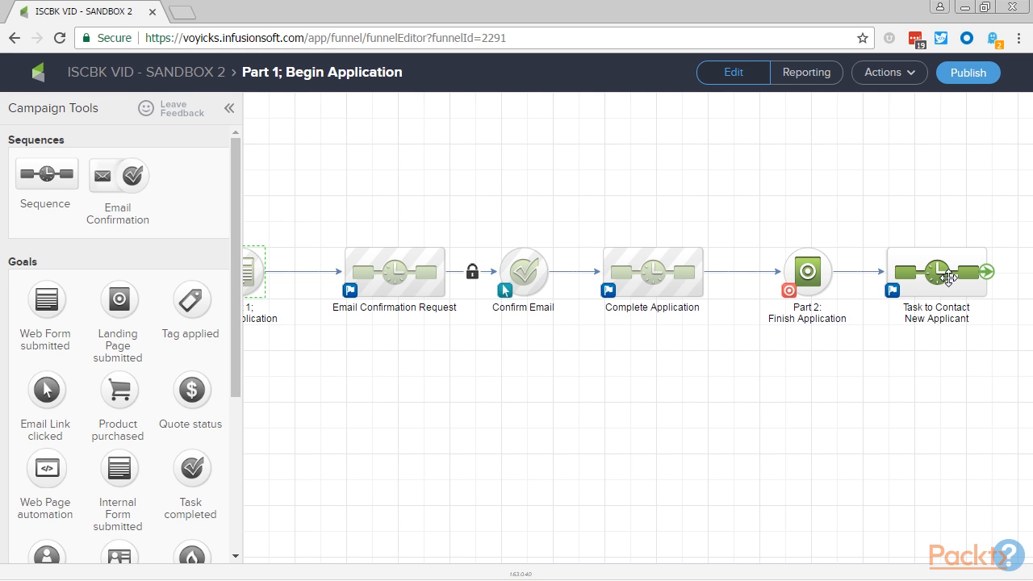
pyautogui.moveTo(509, 431); pyautogui.dragTo(543, 433)
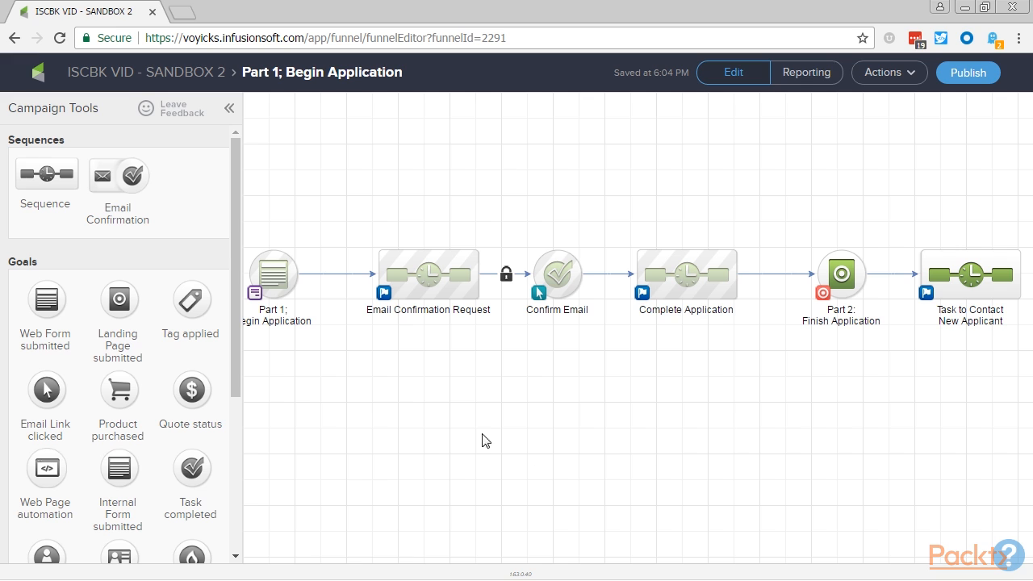
pyautogui.click(277, 273)
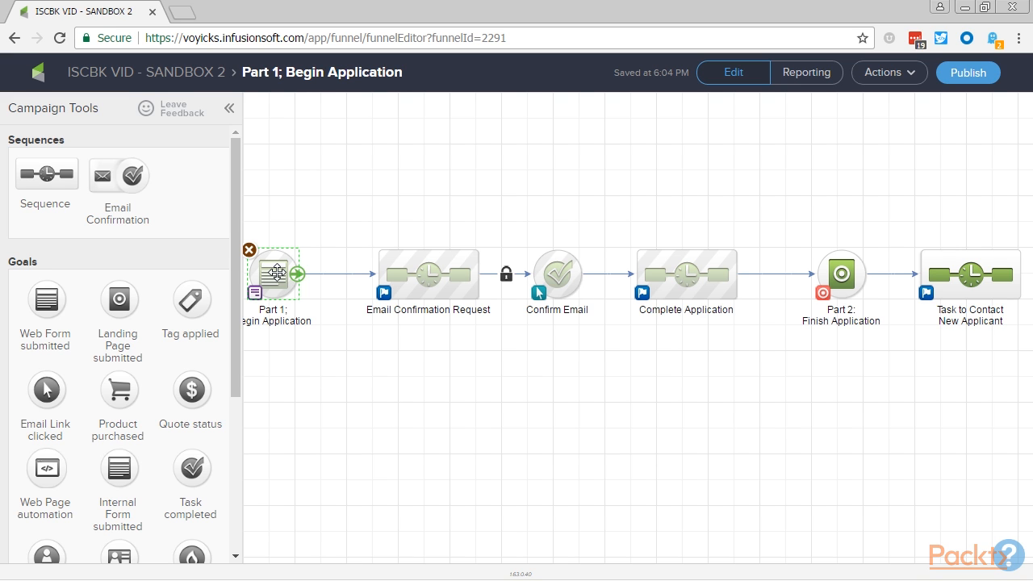
pyautogui.click(857, 267)
pyautogui.click(860, 380)
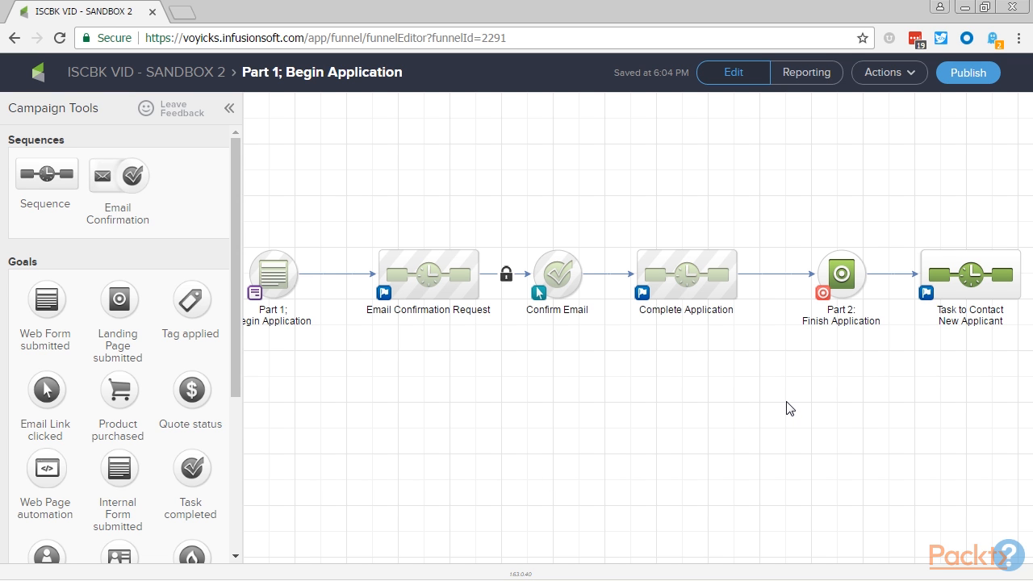
# - Add an internal form goal named "ADMIN - Schedule Applicant Interview" and connect the Task to Contact New Applicant sequence to it
pyautogui.moveTo(763, 408); pyautogui.dragTo(208, 401)
pyautogui.rightClick(207, 401)
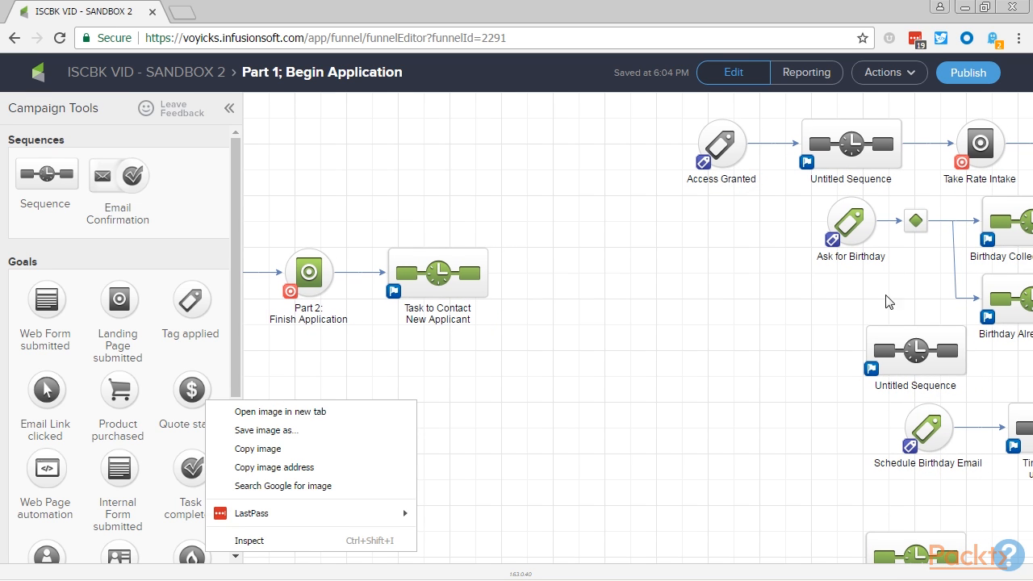
pyautogui.click(850, 405)
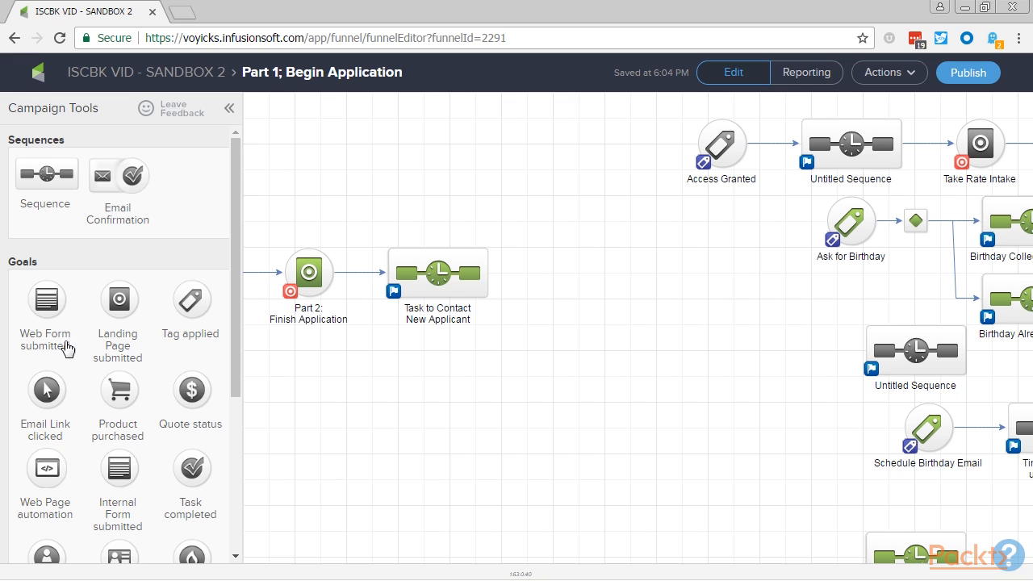
pyautogui.moveTo(110, 466); pyautogui.dragTo(539, 289)
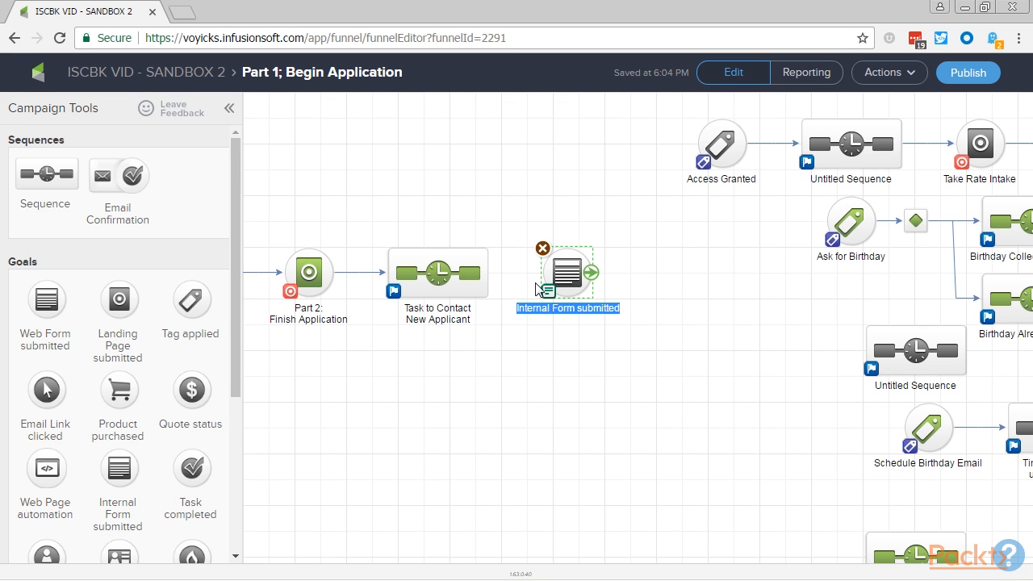
pyautogui.write('ADMIN -')
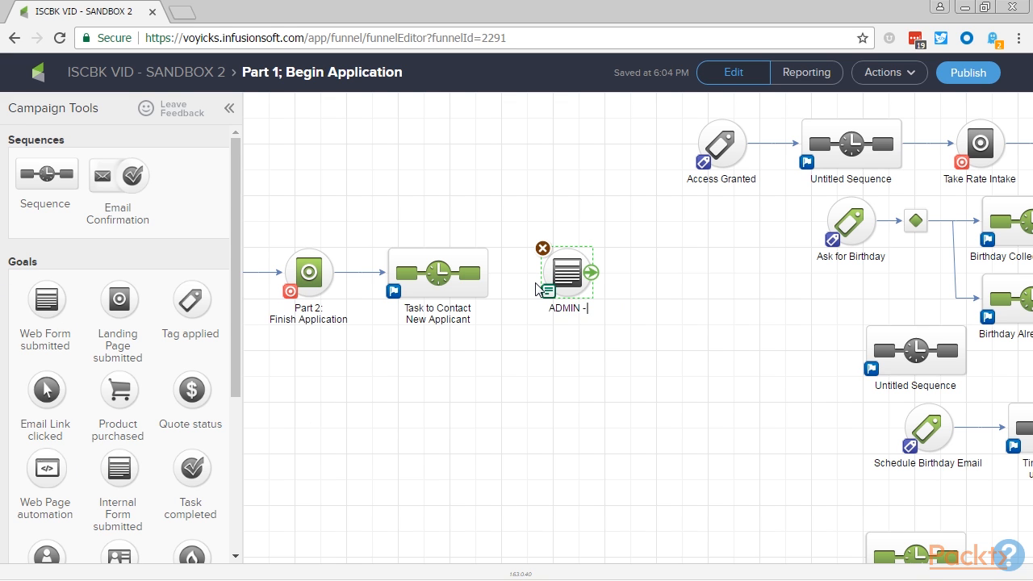
pyautogui.write(' Schedule Applicant Inf')
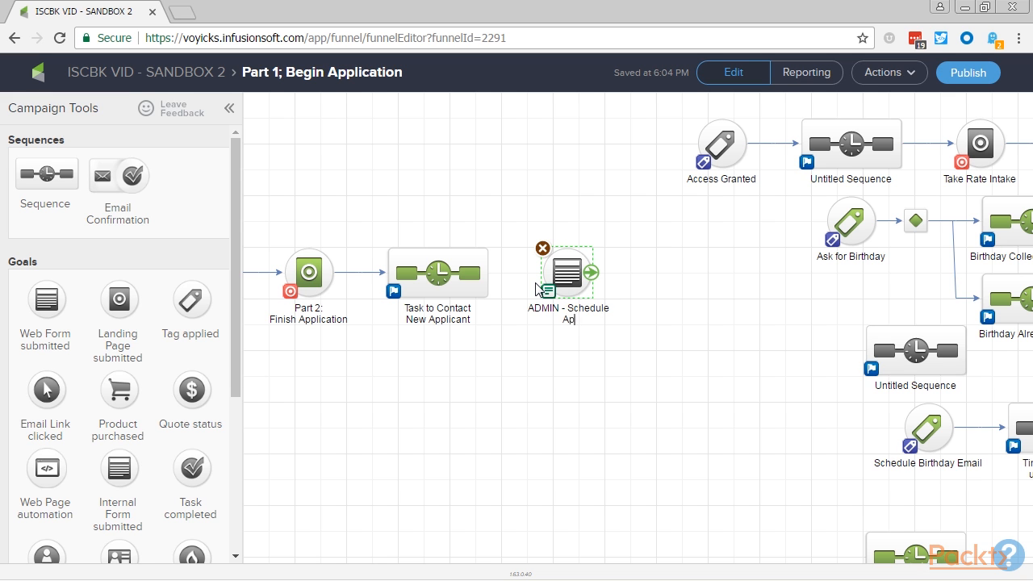
pyautogui.write('erview')
pyautogui.moveTo(515, 347); pyautogui.dragTo(542, 324)
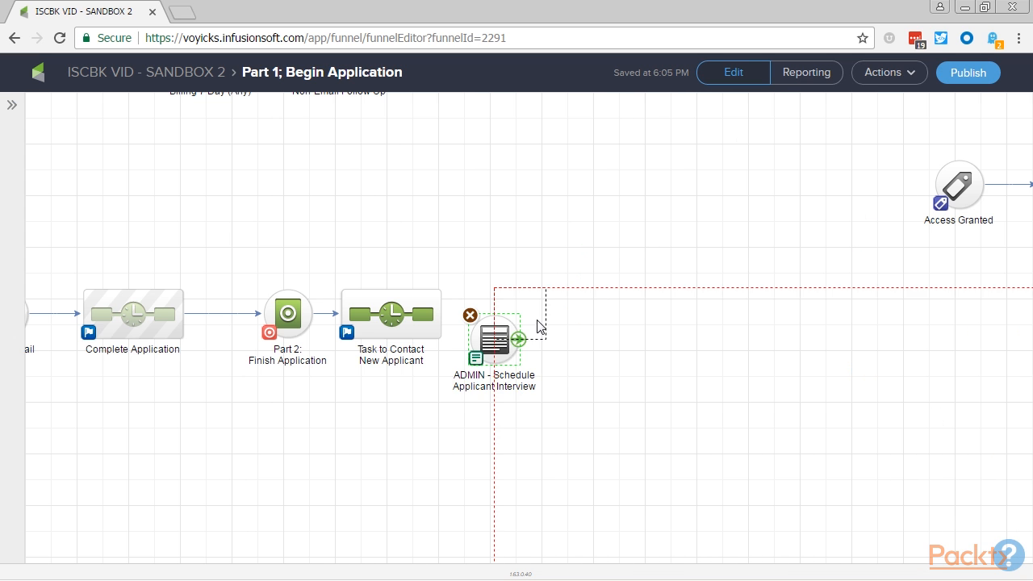
pyautogui.moveTo(403, 331); pyautogui.dragTo(445, 312)
pyautogui.click(519, 316)
pyautogui.moveTo(519, 317); pyautogui.dragTo(546, 314)
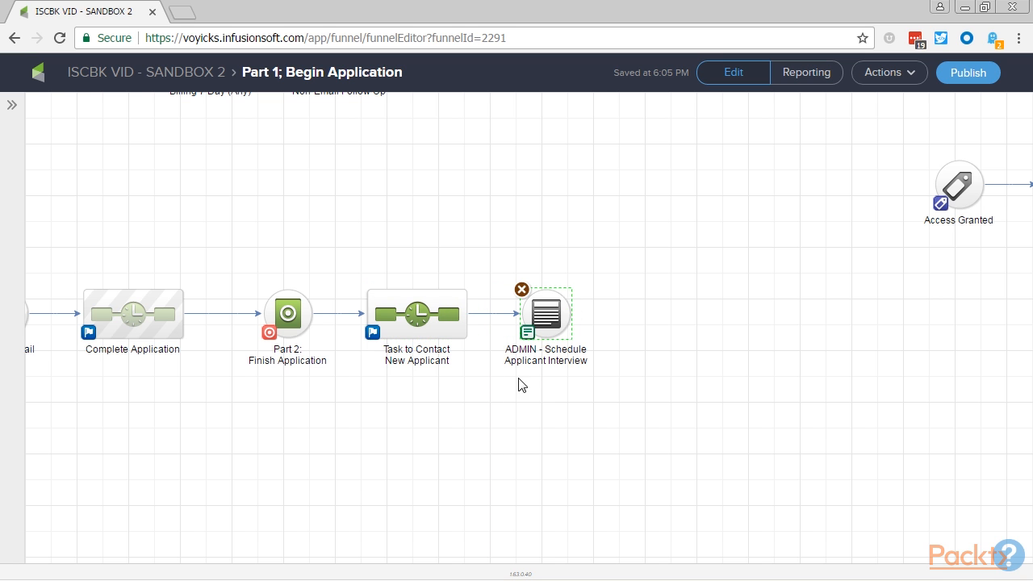
# - Add a sequence named "Interview Reminders" and connect the schedule interview form to it
pyautogui.click(12, 107)
pyautogui.moveTo(47, 173); pyautogui.dragTo(875, 312)
pyautogui.write('Interview Reminders')
pyautogui.moveTo(787, 314); pyautogui.dragTo(878, 311)
pyautogui.moveTo(901, 422); pyautogui.dragTo(520, 446)
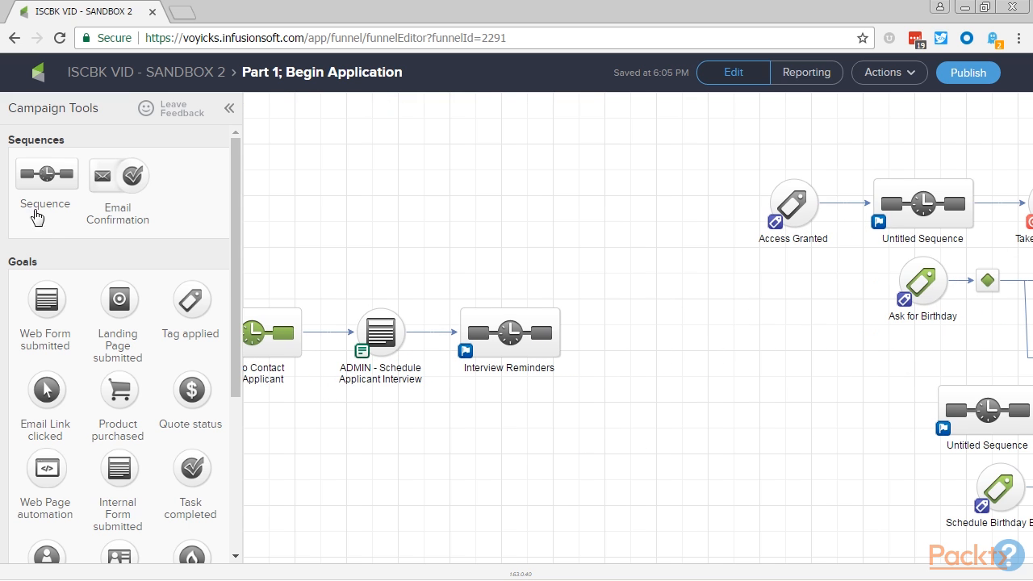
# - Add an internal form goal named "ADMIN - Applicant Interview Results" and connect the Interview Reminders sequence to it
pyautogui.moveTo(108, 470); pyautogui.dragTo(622, 339)
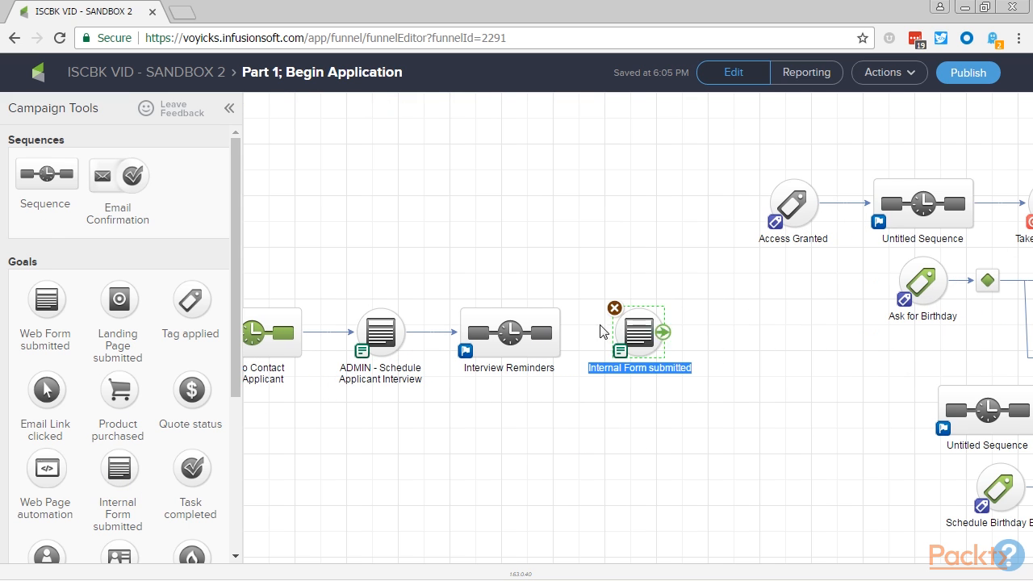
pyautogui.moveTo(560, 332); pyautogui.dragTo(639, 339)
pyautogui.write('A')
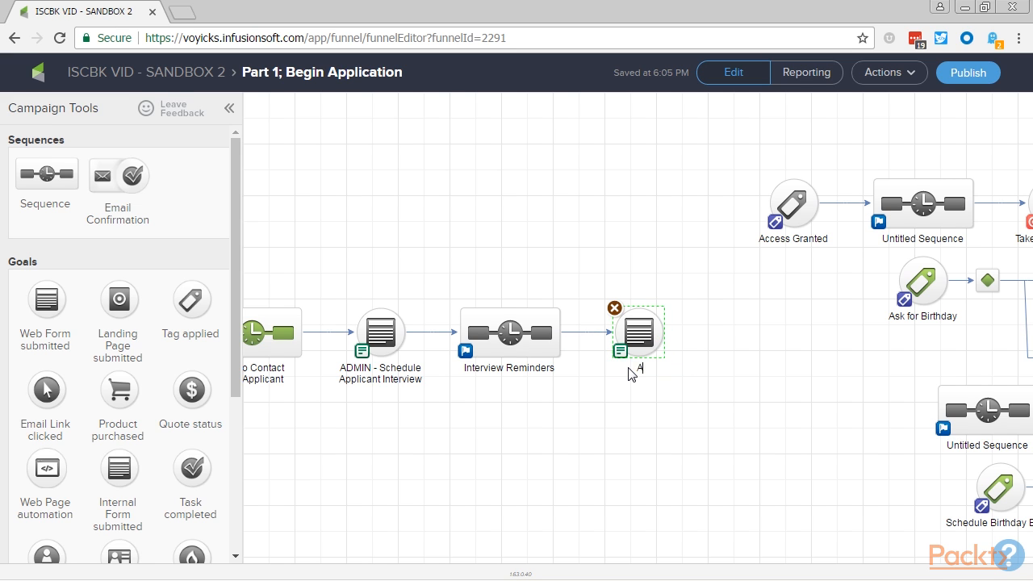
pyautogui.write('DMIN - Applicant Interview Results')
pyautogui.click(609, 440)
# - Add a sequence named "Welcome Aboard" beyond the interview results form
pyautogui.moveTo(38, 179); pyautogui.dragTo(784, 323)
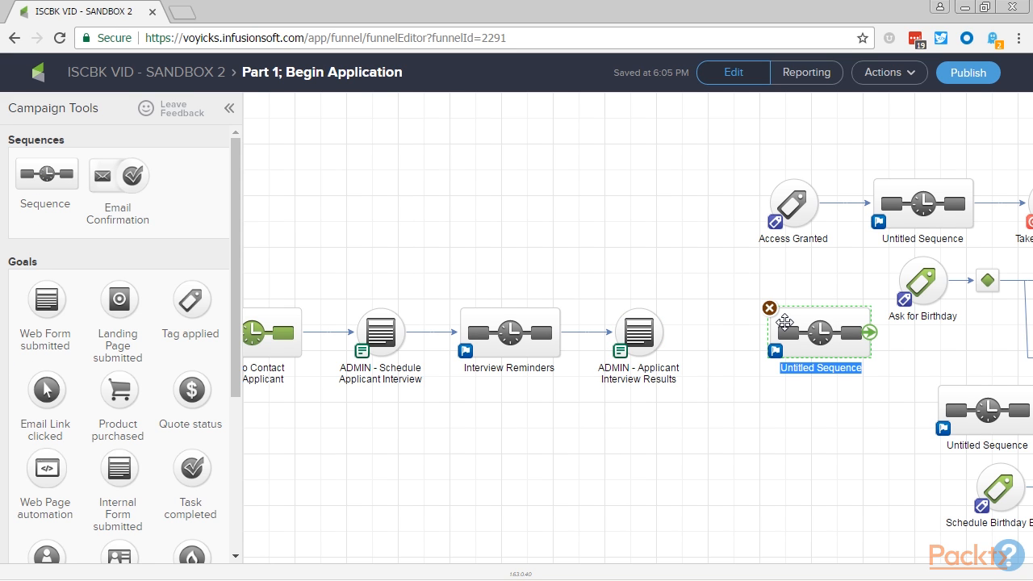
pyautogui.write('Welcome Aboard')
pyautogui.click(780, 392)
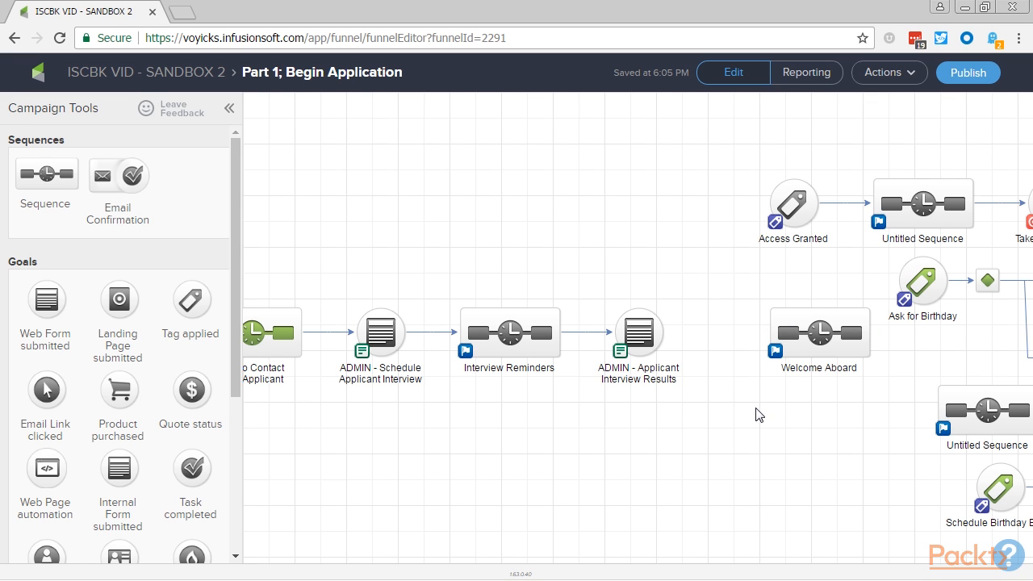
# - Add a "Thank For Applying" sequence below Welcome Aboard and connect the interview results form to both sequences
pyautogui.moveTo(50, 179); pyautogui.dragTo(878, 494)
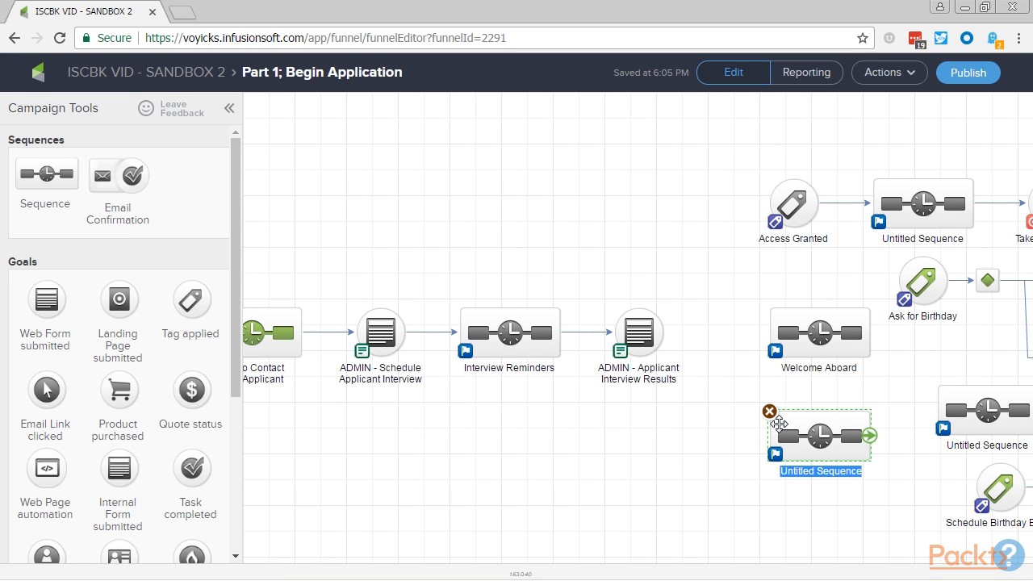
pyautogui.write('Than')
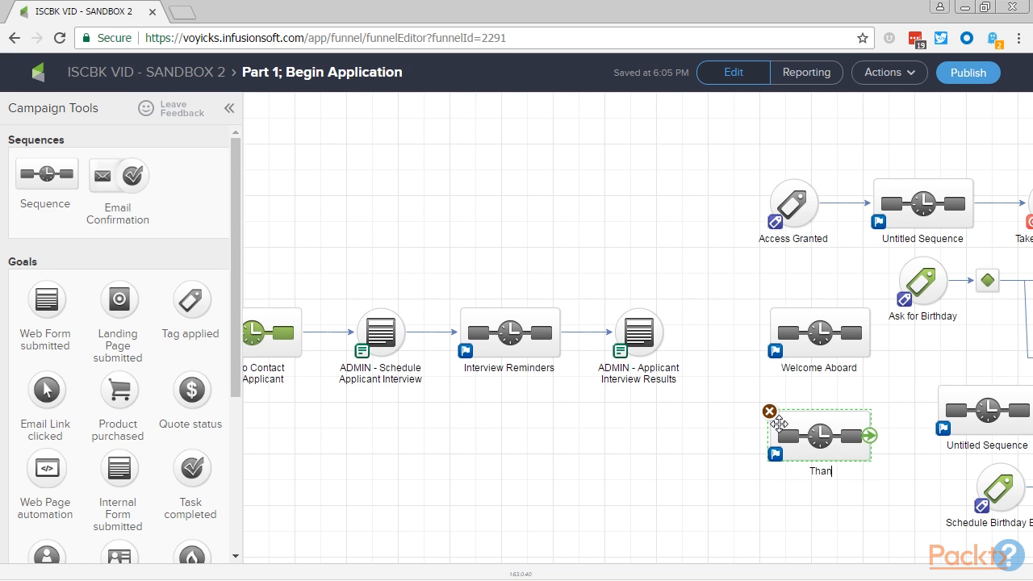
pyautogui.write('k For Applying')
pyautogui.click(685, 413)
pyautogui.moveTo(666, 343); pyautogui.dragTo(785, 424)
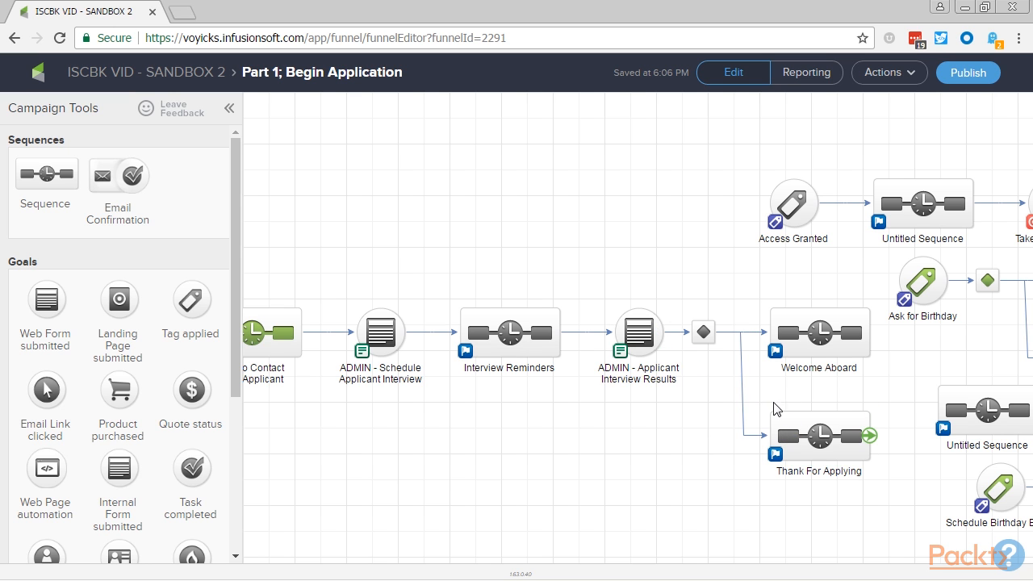
# - Review the extended campaign from the interview outcome sequences back to the part 1 form and the part 2 landing page
pyautogui.moveTo(521, 455); pyautogui.dragTo(619, 456)
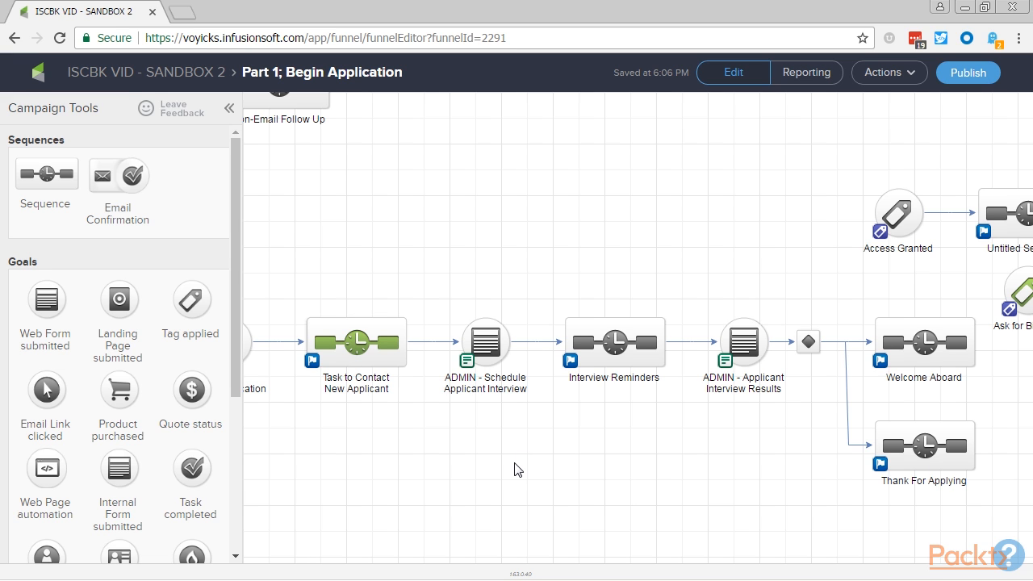
pyautogui.moveTo(419, 492); pyautogui.dragTo(778, 504)
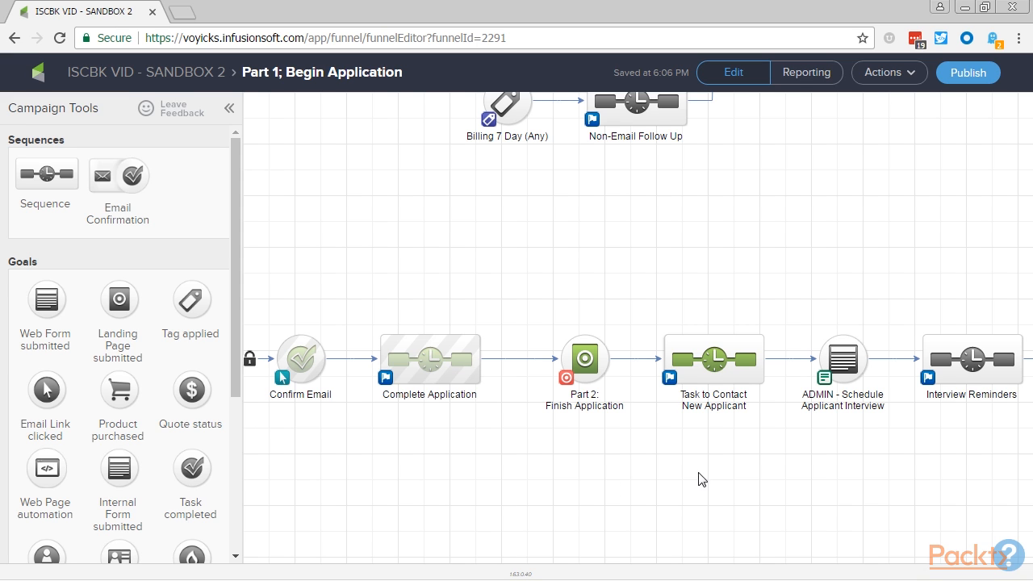
pyautogui.moveTo(428, 487); pyautogui.dragTo(714, 356)
pyautogui.moveTo(259, 186); pyautogui.dragTo(363, 301)
pyautogui.moveTo(252, 163); pyautogui.dragTo(977, 314)
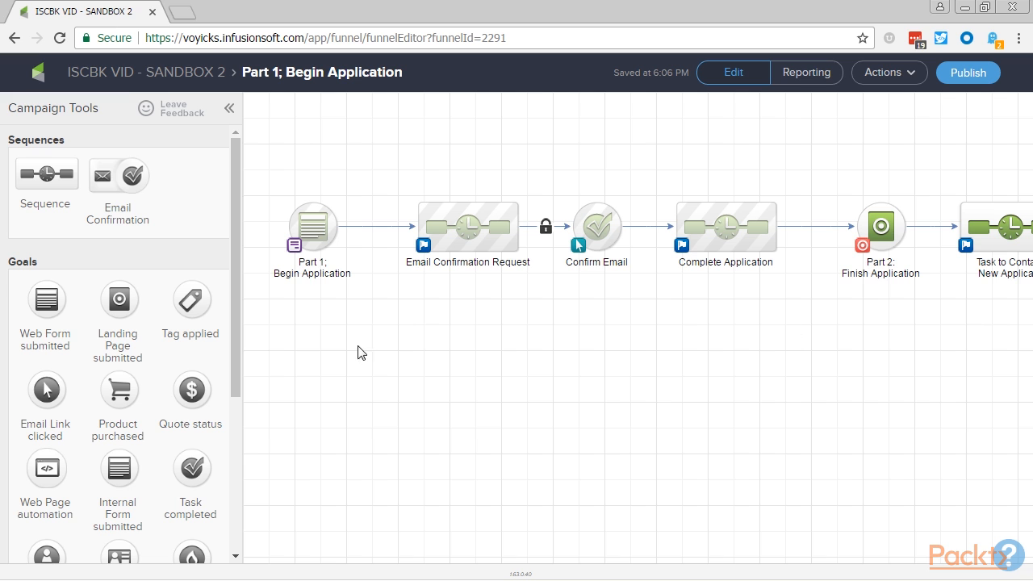
pyautogui.moveTo(252, 188); pyautogui.dragTo(1020, 320)
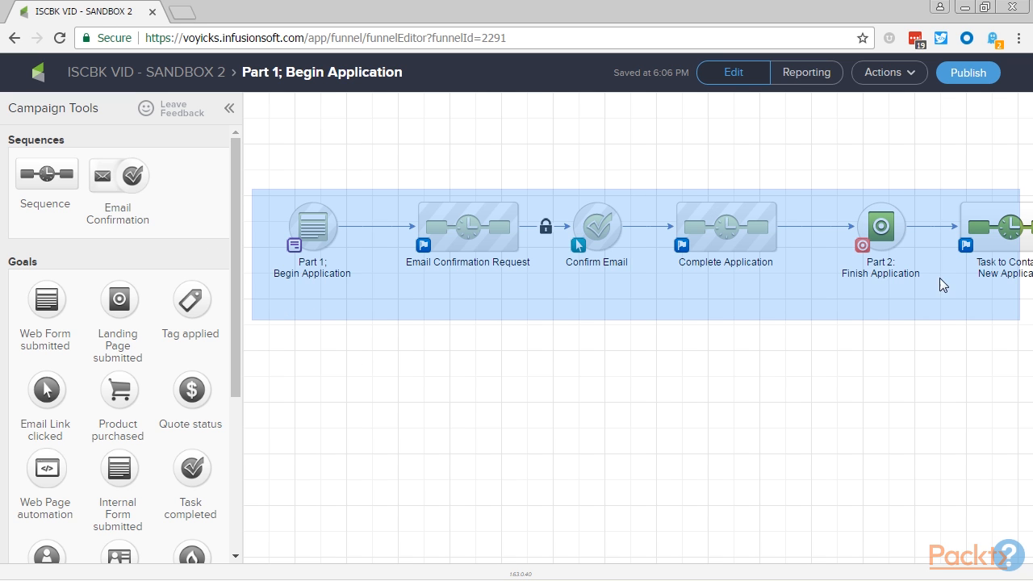
pyautogui.rightClick(881, 227)
pyautogui.click(654, 311)
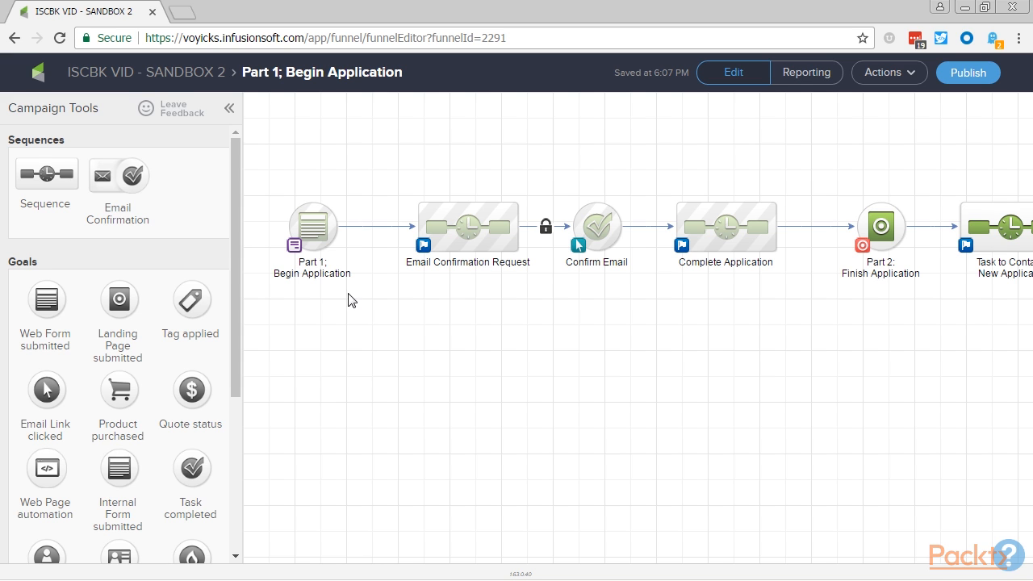
pyautogui.click(881, 233)
pyautogui.click(700, 316)
pyautogui.hotkey('alt', 'Tab')
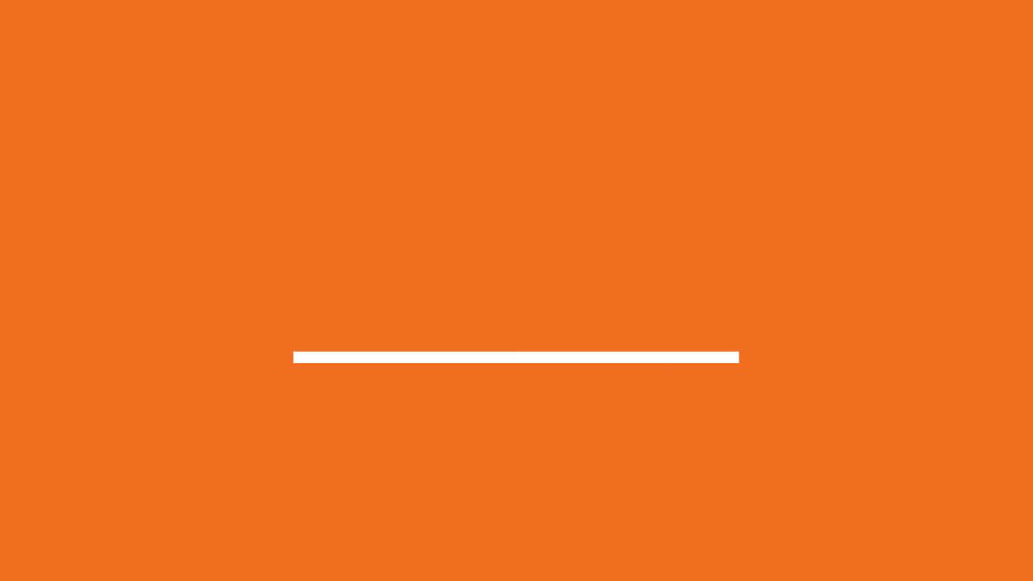